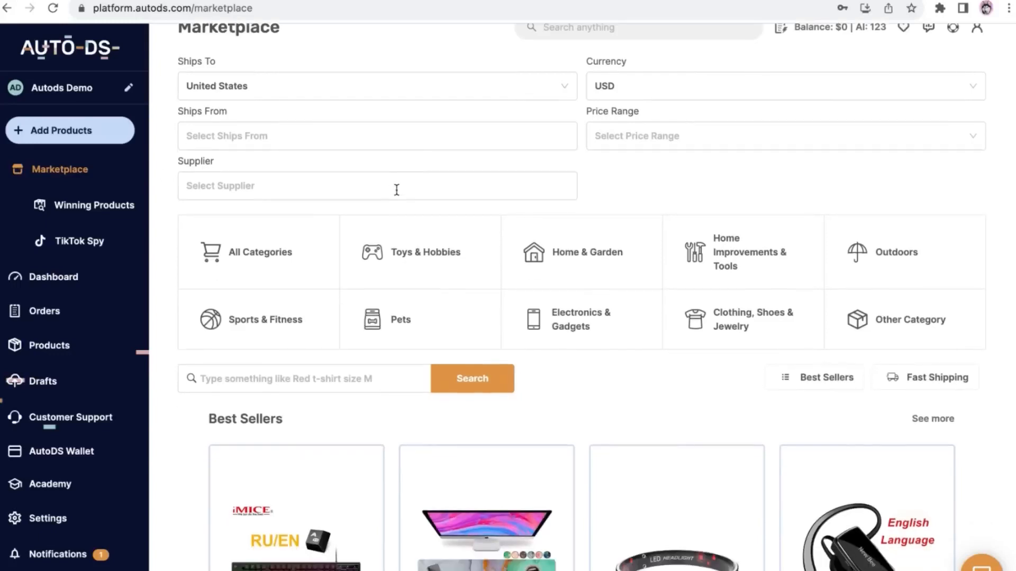
Open the Winning Products page from the marketplace and look through its product listings
{"action": "scroll", "coordinate": [397, 194], "scroll_direction": "down", "scroll_amount": 3}
{"action": "scroll", "coordinate": [578, 297], "scroll_direction": "down", "scroll_amount": 5}
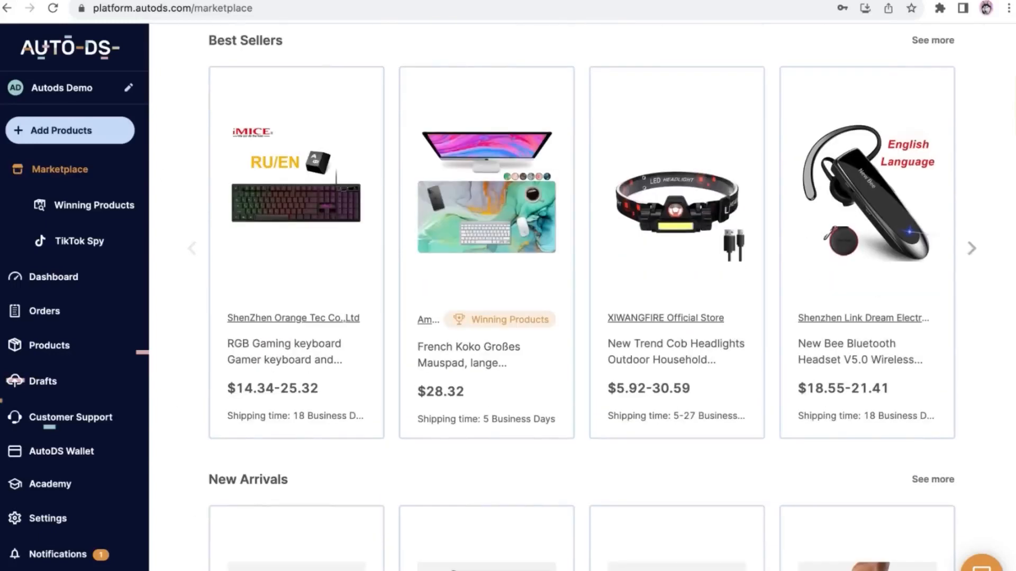
{"action": "left_click", "coordinate": [96, 205]}
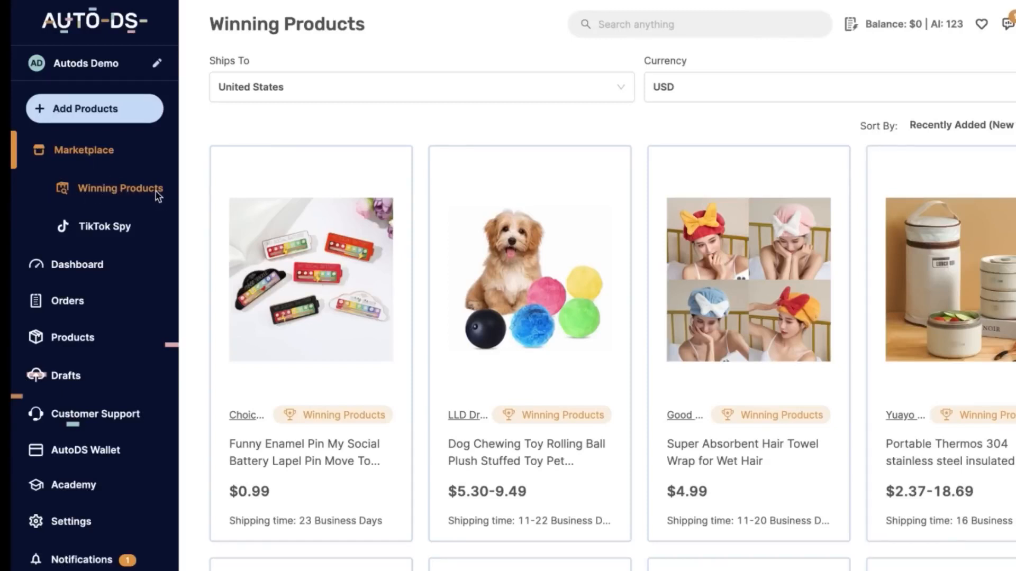
{"action": "scroll", "coordinate": [480, 49], "scroll_direction": "down", "scroll_amount": 3}
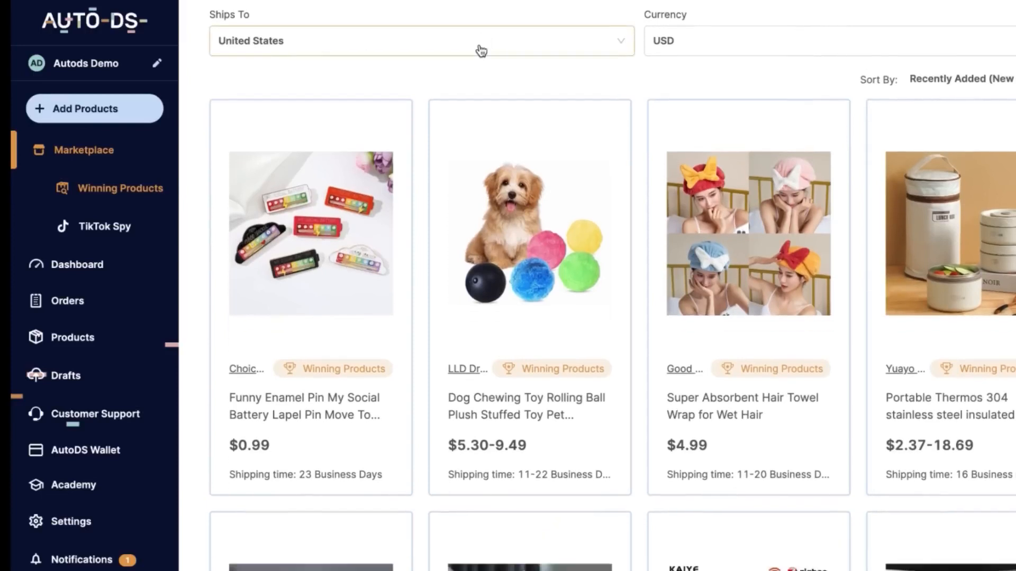
{"action": "scroll", "coordinate": [529, 106], "scroll_direction": "down", "scroll_amount": 2}
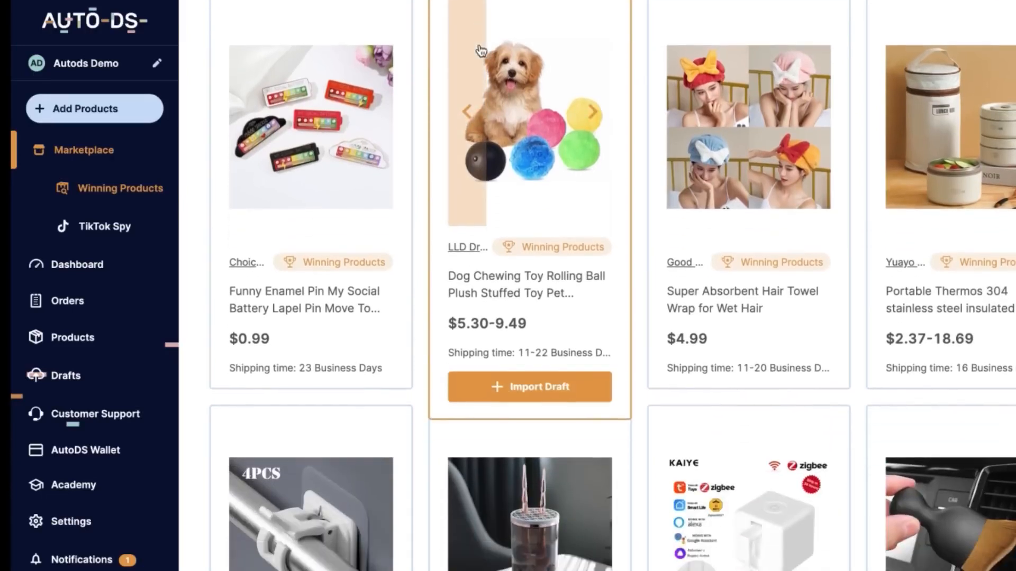
{"action": "scroll", "coordinate": [639, 101], "scroll_direction": "down", "scroll_amount": 3}
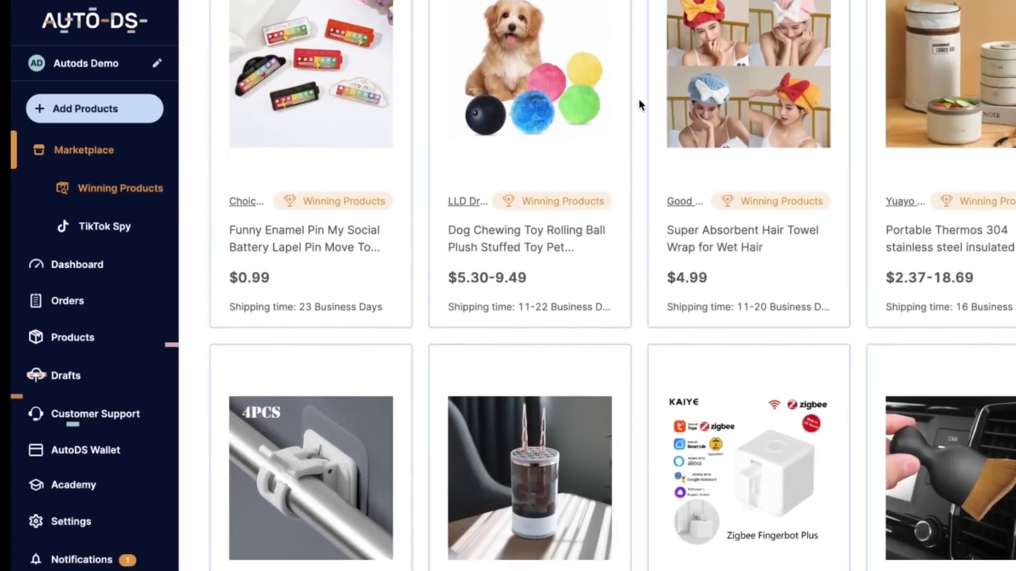
{"action": "scroll", "coordinate": [639, 99], "scroll_direction": "down", "scroll_amount": 6}
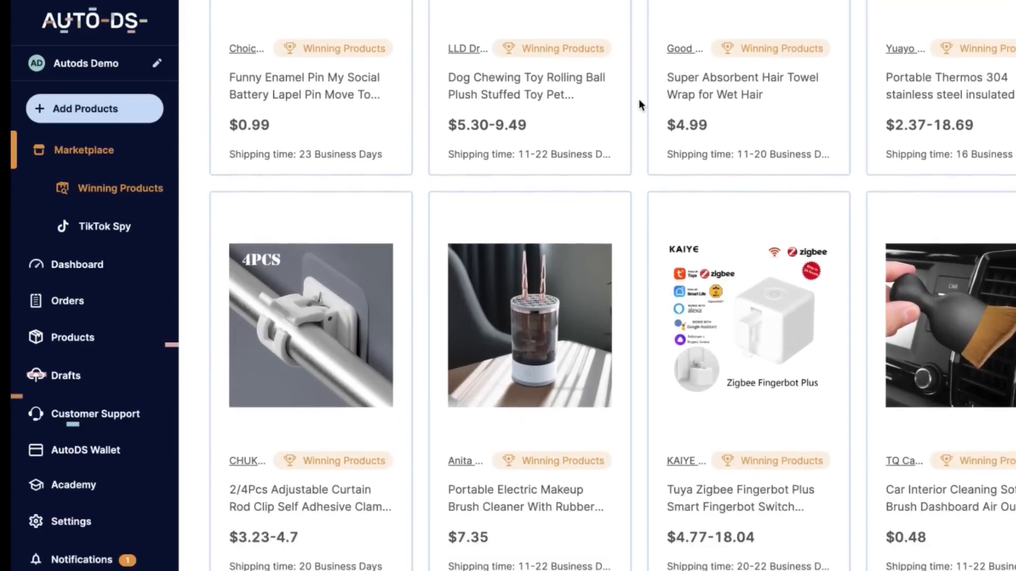
{"action": "scroll", "coordinate": [639, 99], "scroll_direction": "down", "scroll_amount": 3}
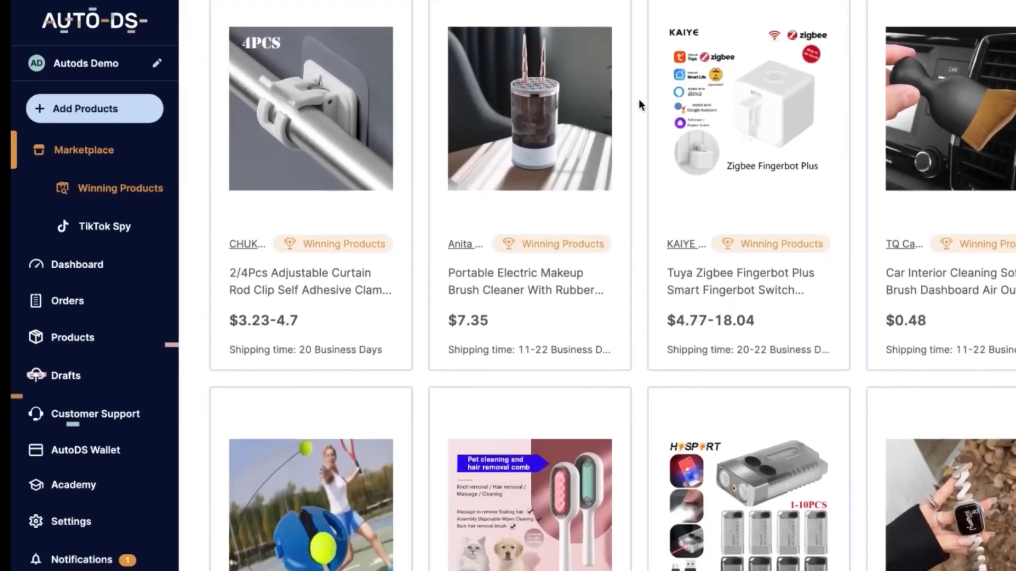
{"action": "scroll", "coordinate": [640, 100], "scroll_direction": "down", "scroll_amount": 3}
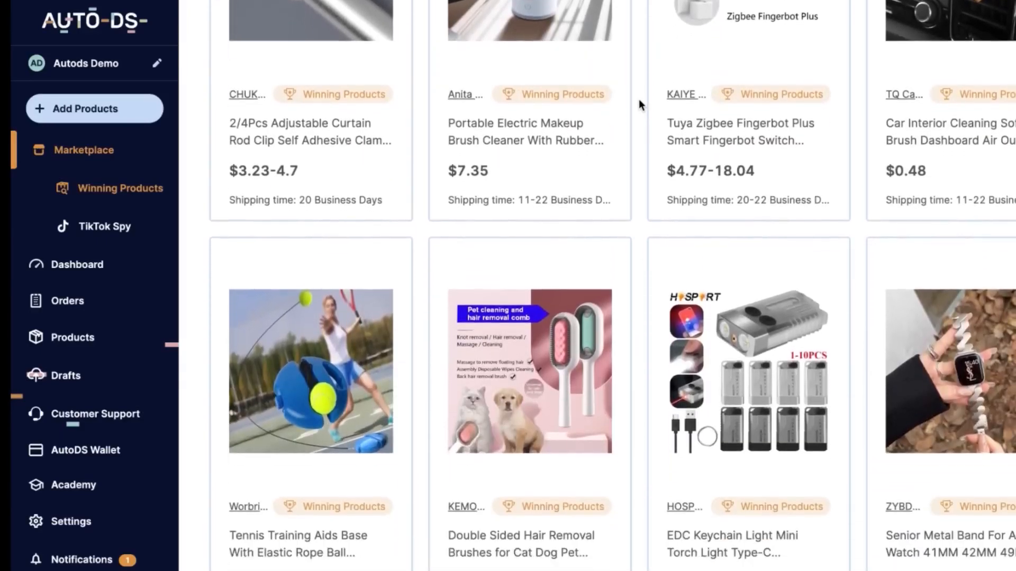
{"action": "scroll", "coordinate": [639, 100], "scroll_direction": "down", "scroll_amount": 4}
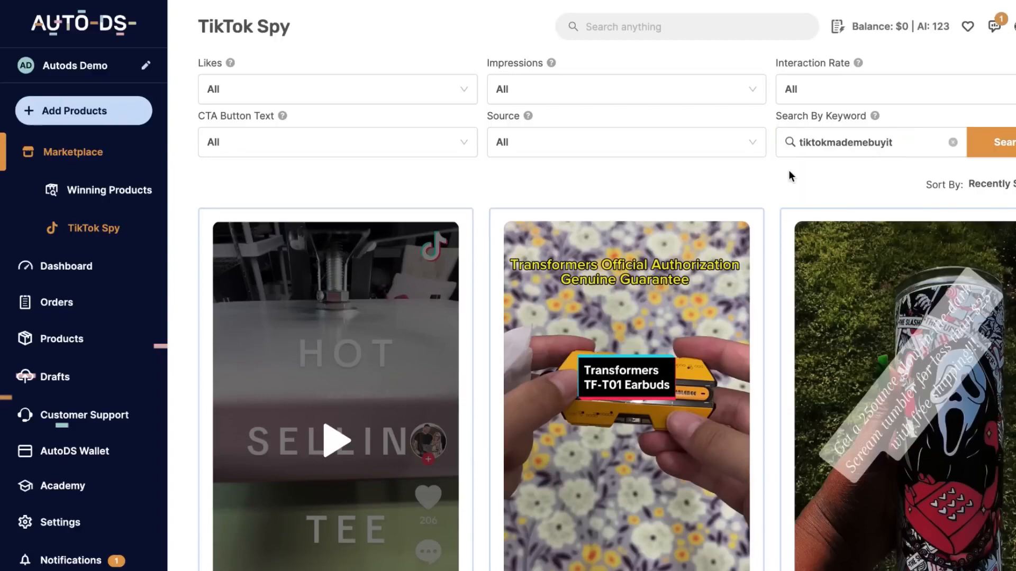
Browse the TikTok Spy video ads found with the keyword tiktokmademebuyit
{"action": "scroll", "coordinate": [791, 175], "scroll_direction": "down", "scroll_amount": 1}
{"action": "scroll", "coordinate": [790, 175], "scroll_direction": "down", "scroll_amount": 10}
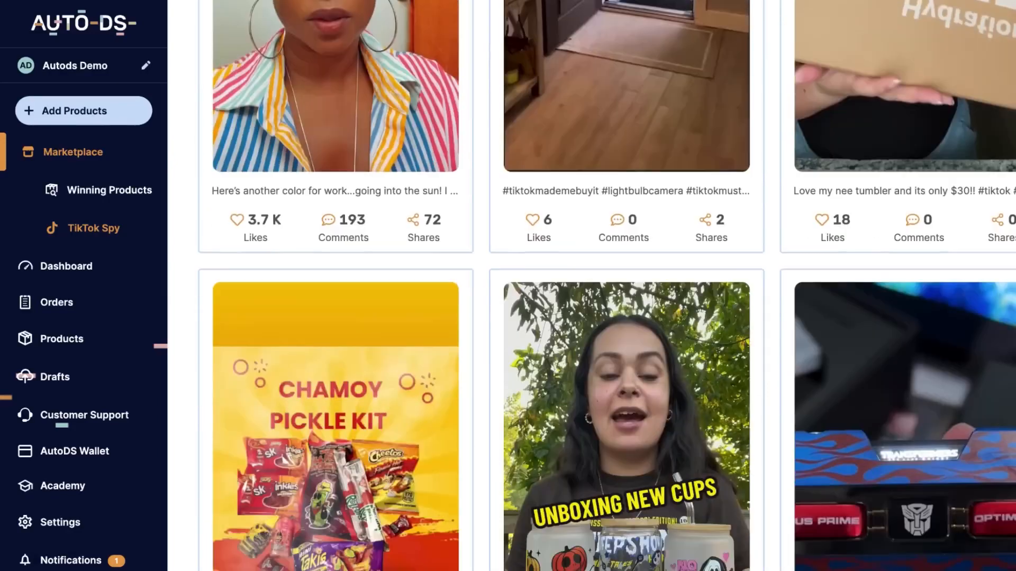
{"action": "scroll", "coordinate": [606, 286], "scroll_direction": "down", "scroll_amount": 10}
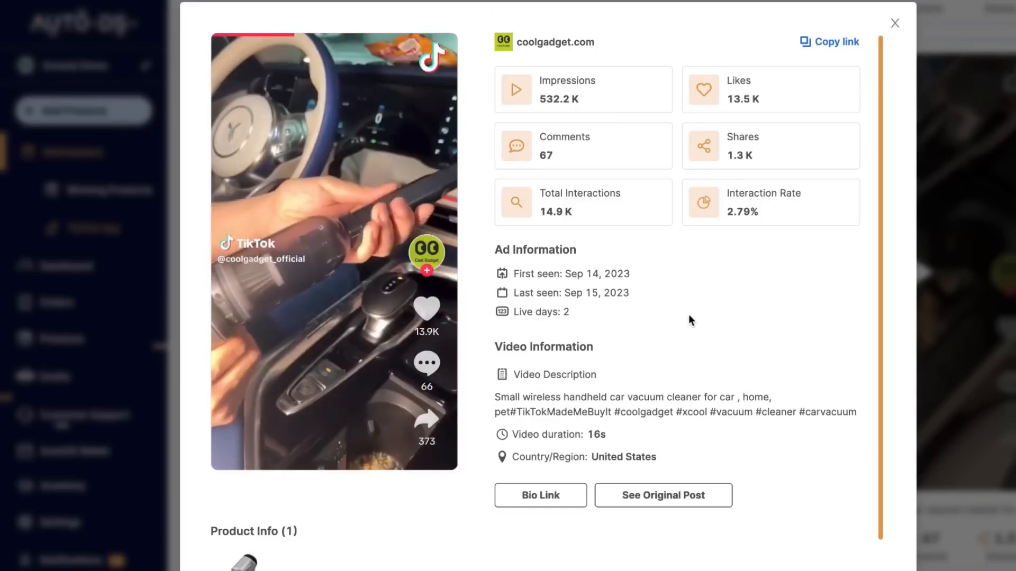
Examine the coolgadget.com handheld car vacuum ad's engagement figures, ad and video information, and product info
{"action": "left_click_drag", "start_coordinate": [880, 277], "coordinate": [853, 350]}
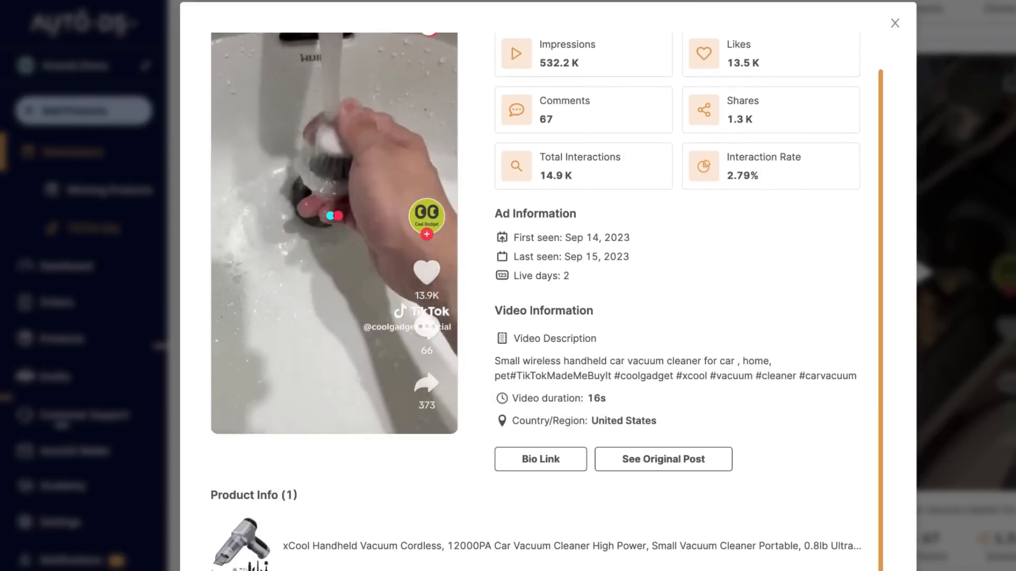
{"action": "scroll", "coordinate": [249, 547], "scroll_direction": "up", "scroll_amount": 2}
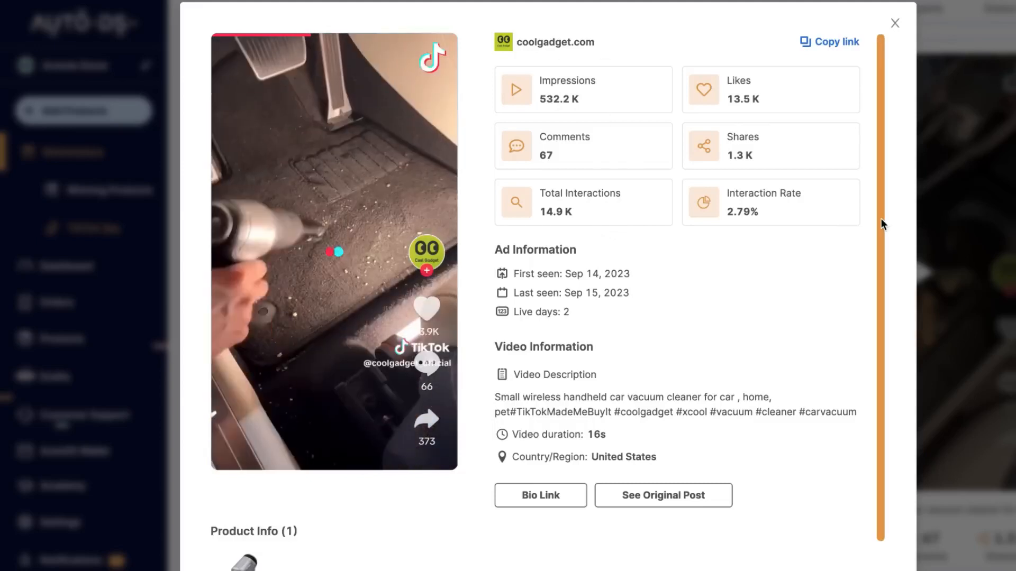
{"action": "scroll", "coordinate": [877, 275], "scroll_direction": "down", "scroll_amount": 2}
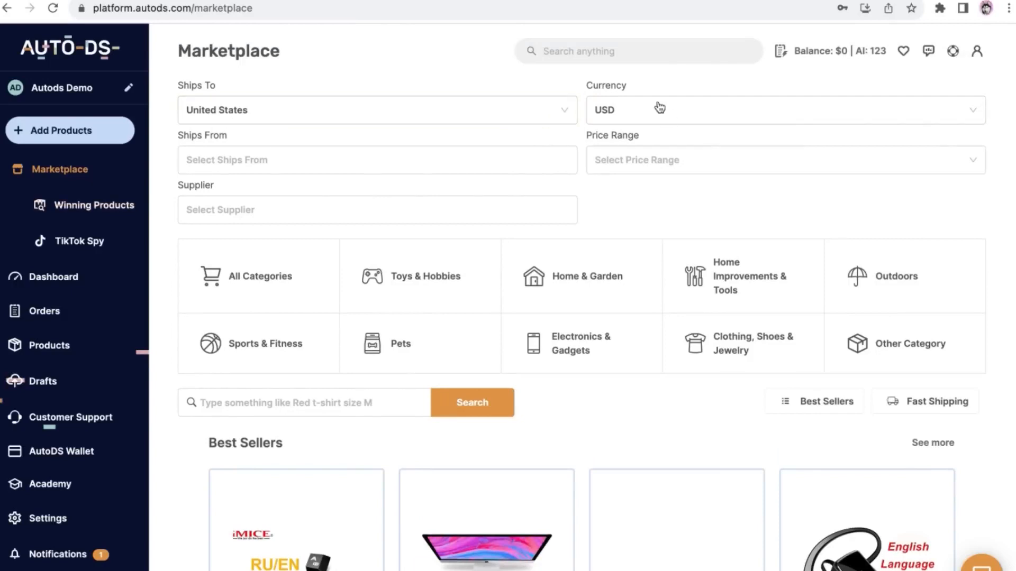
Check the countries offered by the marketplace's Ships From and Ships To filters
{"action": "left_click", "coordinate": [541, 157]}
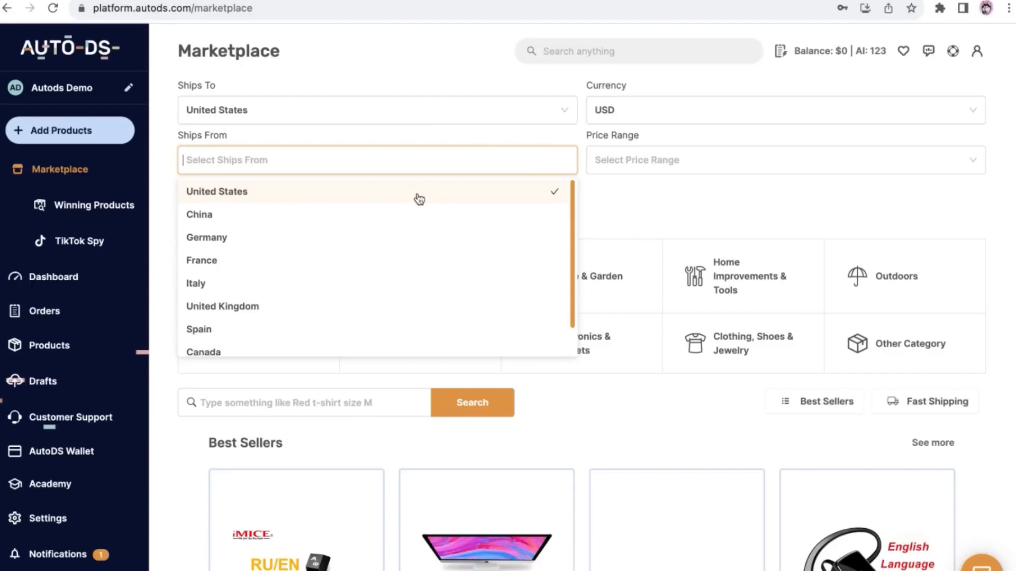
{"action": "left_click", "coordinate": [411, 112]}
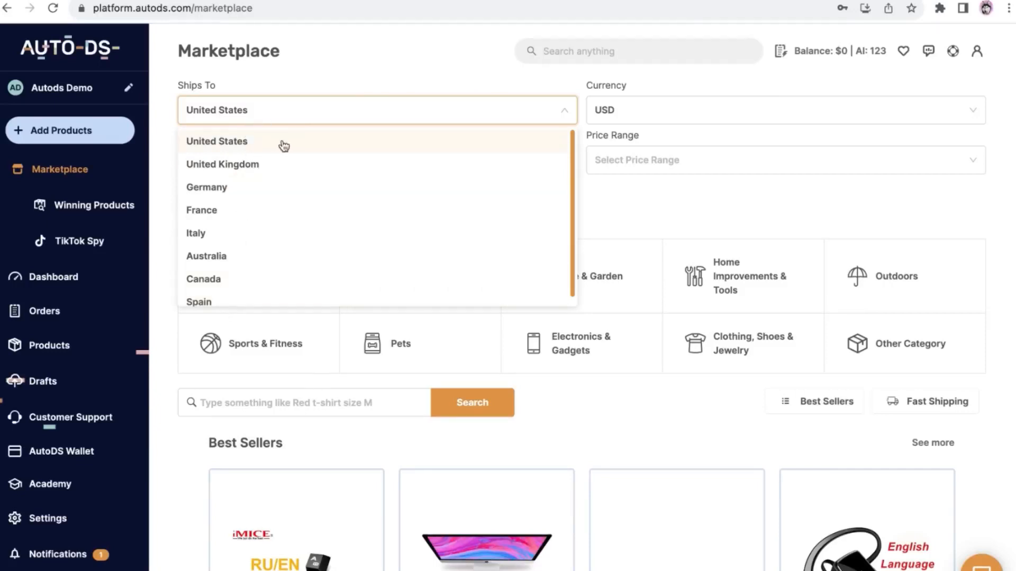
{"action": "left_click", "coordinate": [291, 110]}
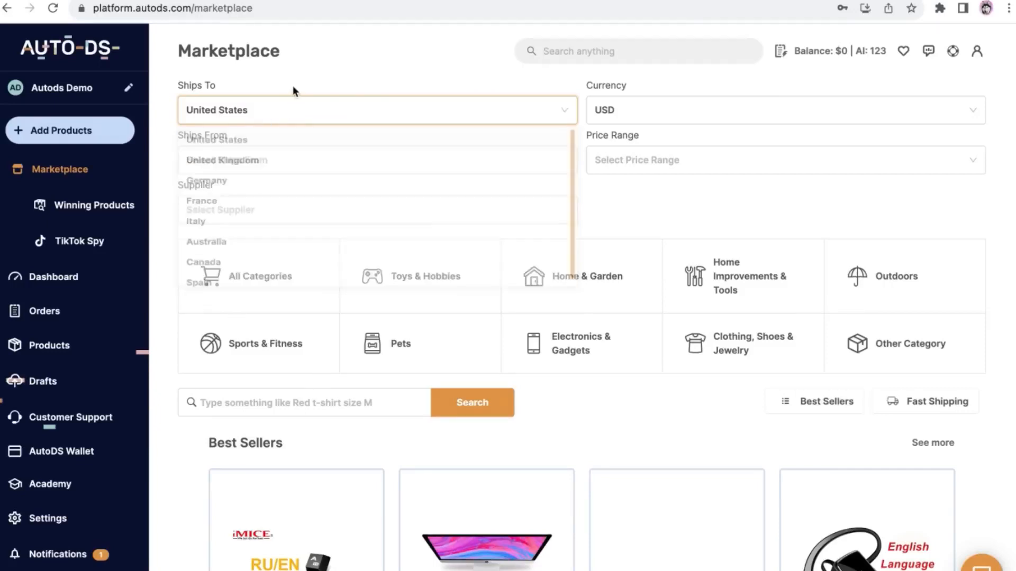
{"action": "left_click", "coordinate": [303, 123]}
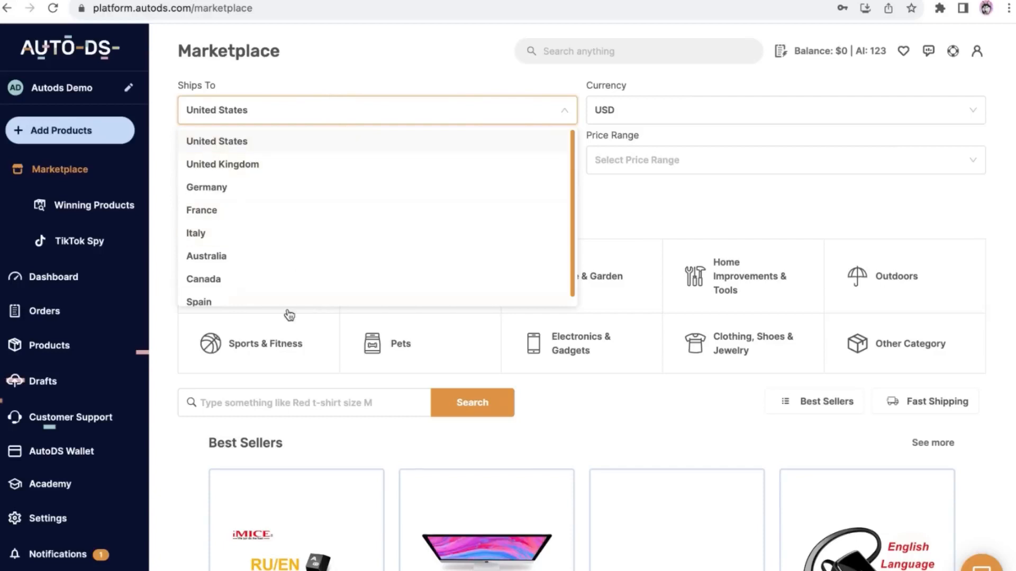
{"action": "left_click", "coordinate": [304, 148]}
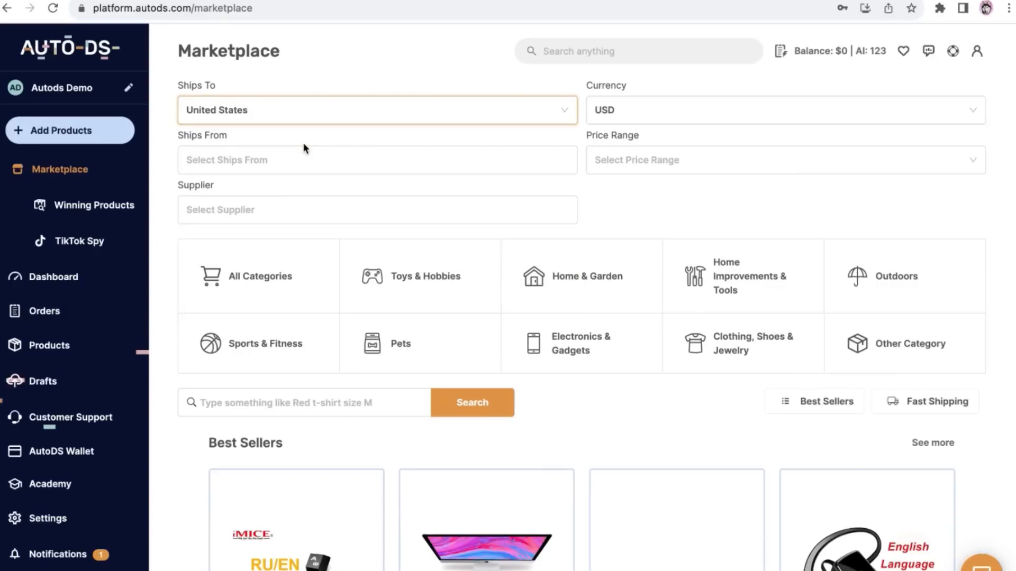
{"action": "left_click", "coordinate": [303, 145]}
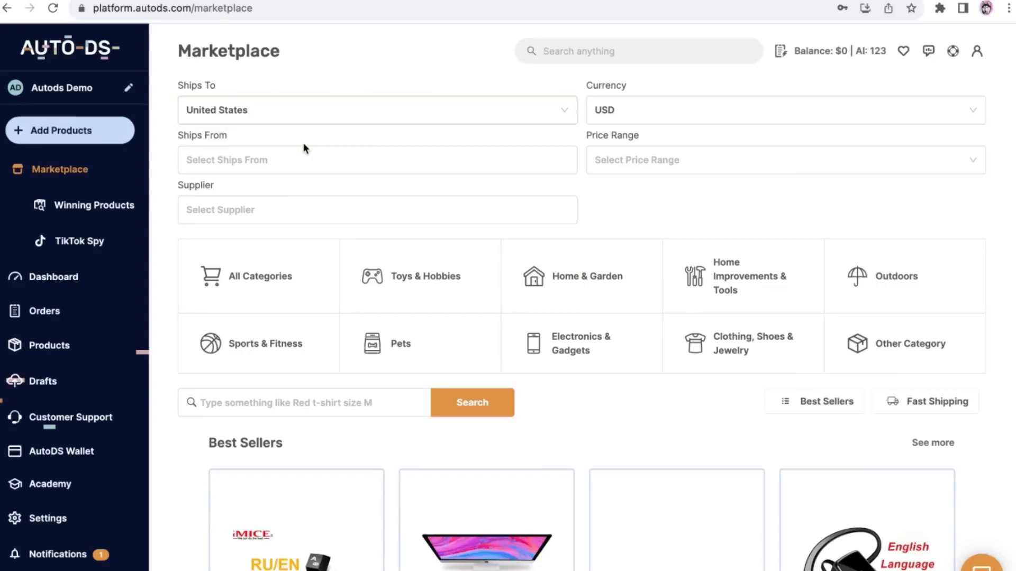
Look through the marketplace's Best Sellers and New Arrivals sections
{"action": "scroll", "coordinate": [391, 131], "scroll_direction": "down", "scroll_amount": 1}
{"action": "scroll", "coordinate": [391, 135], "scroll_direction": "down", "scroll_amount": 3}
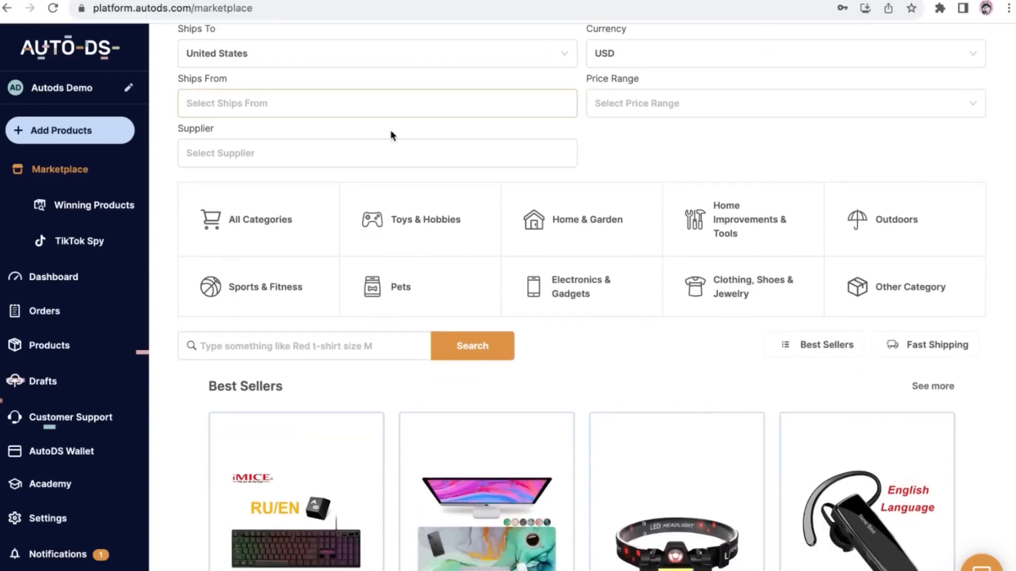
{"action": "scroll", "coordinate": [581, 297], "scroll_direction": "down", "scroll_amount": 10}
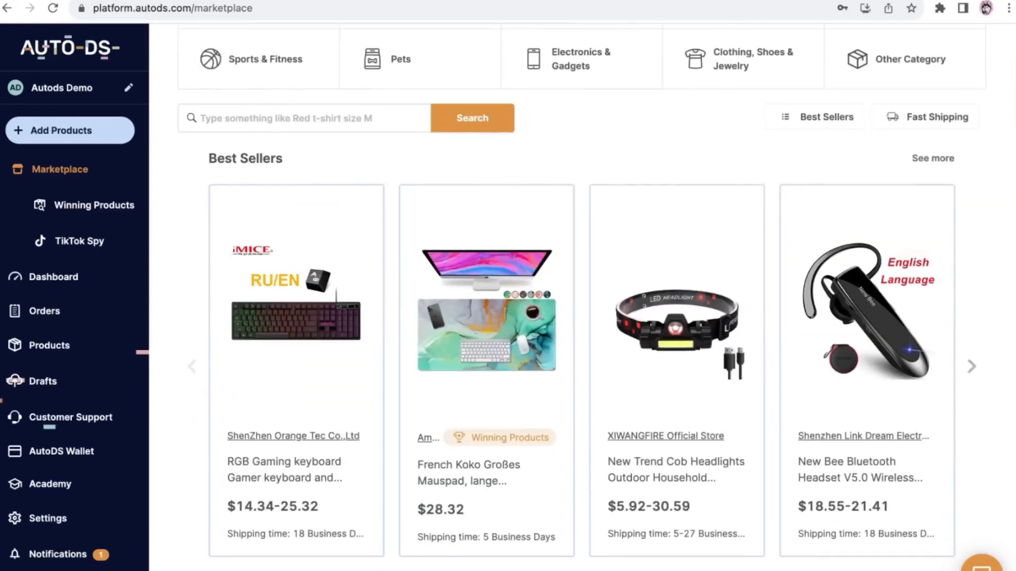
{"action": "scroll", "coordinate": [1011, 98], "scroll_direction": "down", "scroll_amount": 5}
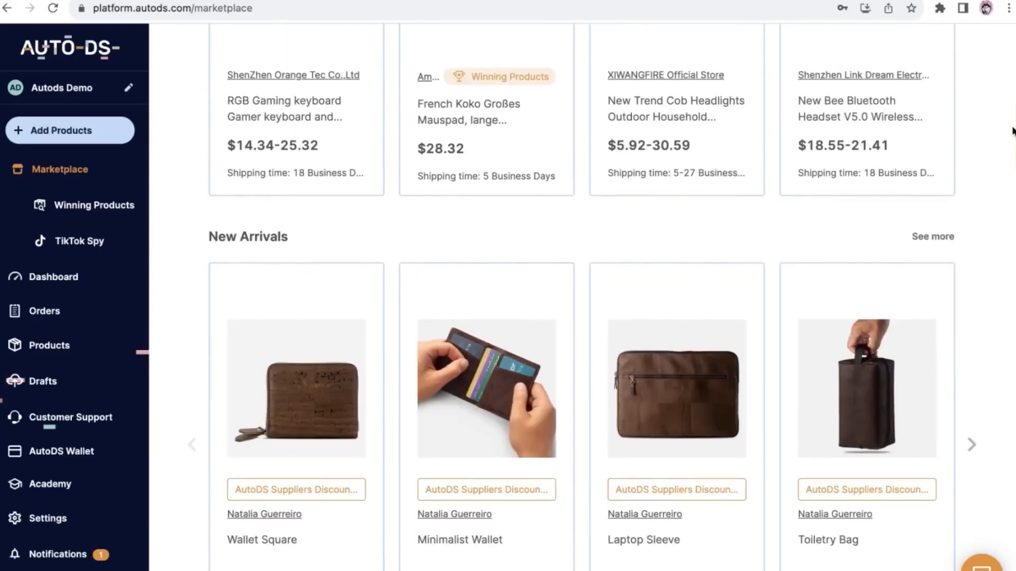
{"action": "scroll", "coordinate": [1011, 98], "scroll_direction": "up", "scroll_amount": 6}
{"action": "scroll", "coordinate": [1011, 98], "scroll_direction": "down", "scroll_amount": 1}
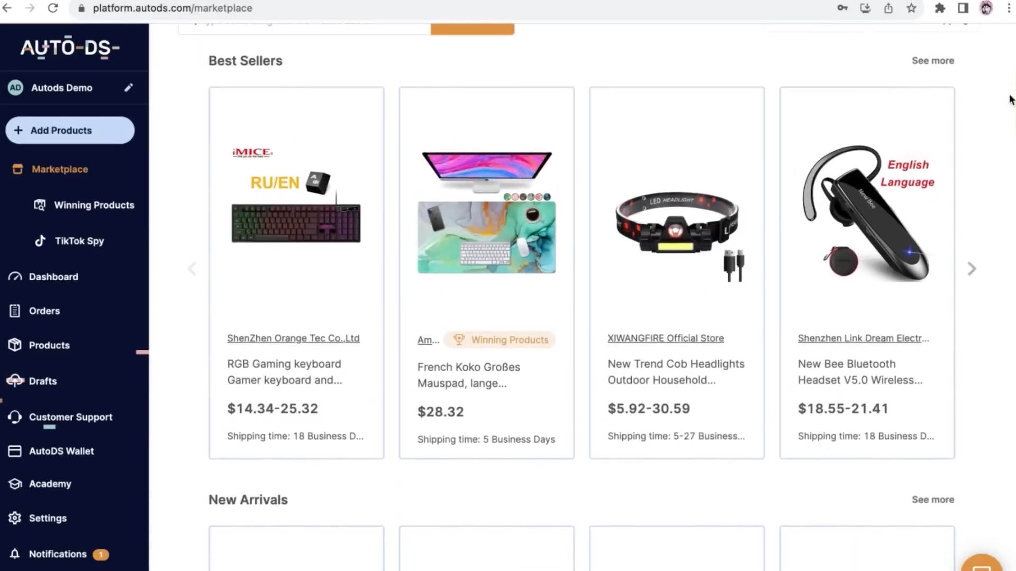
{"action": "scroll", "coordinate": [1011, 97], "scroll_direction": "up", "scroll_amount": 5}
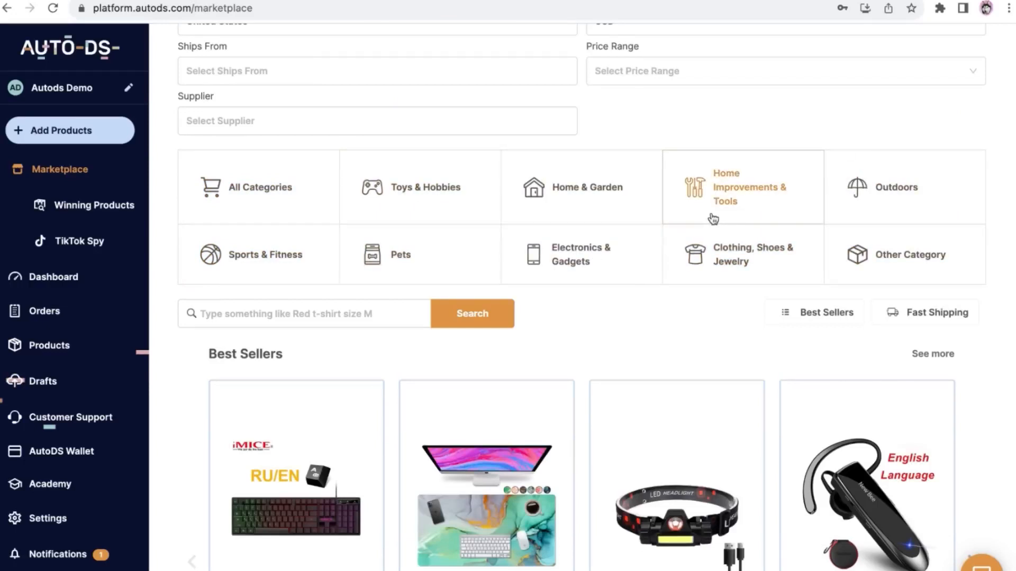
Filter the marketplace to Home & Garden products that ship to Germany
{"action": "left_click", "coordinate": [580, 206]}
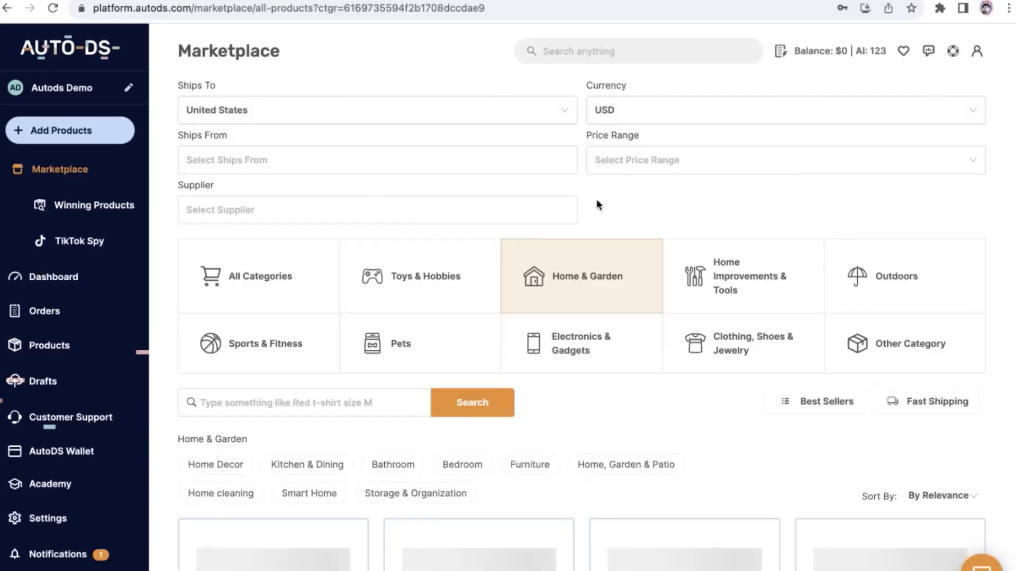
{"action": "scroll", "coordinate": [597, 205], "scroll_direction": "down", "scroll_amount": 3}
{"action": "scroll", "coordinate": [1004, 261], "scroll_direction": "down", "scroll_amount": 10}
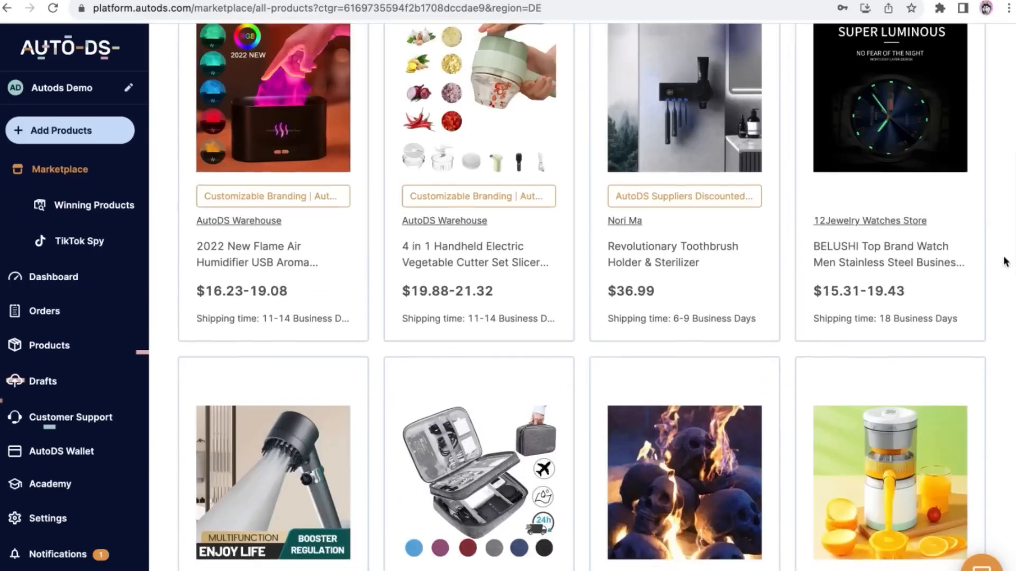
{"action": "scroll", "coordinate": [1004, 252], "scroll_direction": "up", "scroll_amount": 10}
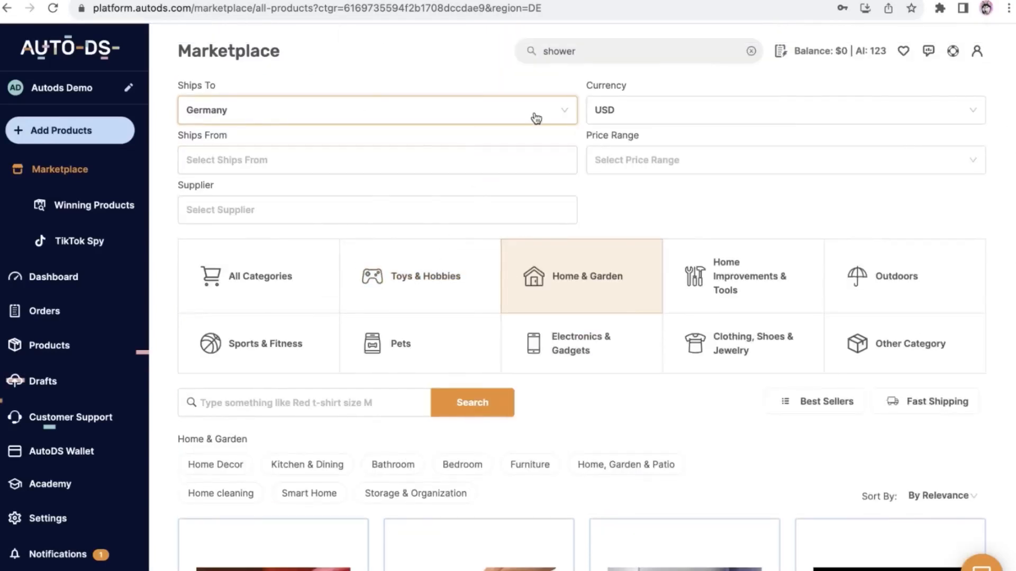
Check the destination country options and look through the Home & Garden products' prices and shipping times
{"action": "left_click", "coordinate": [488, 121]}
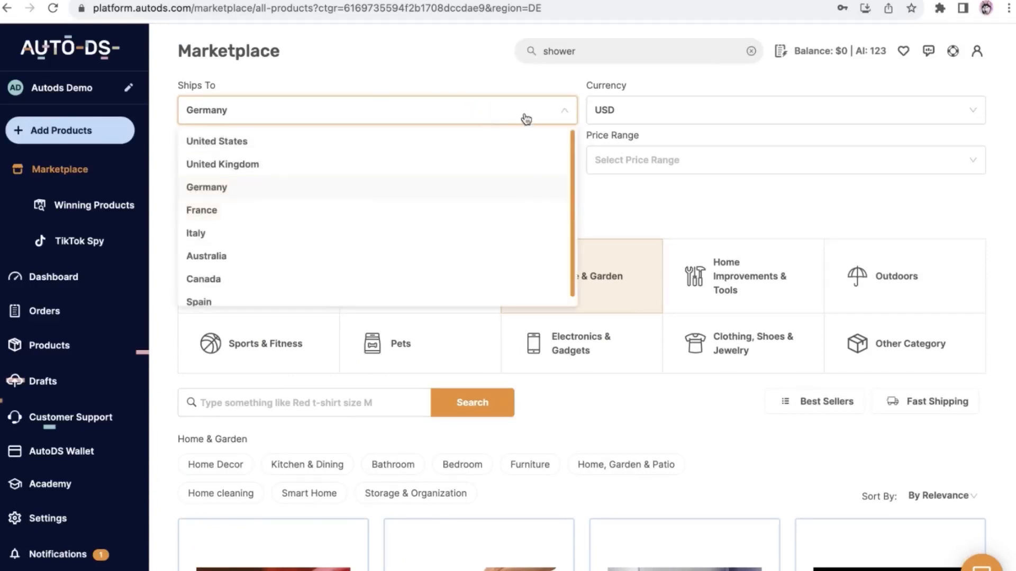
{"action": "left_click", "coordinate": [627, 191]}
{"action": "scroll", "coordinate": [626, 191], "scroll_direction": "down", "scroll_amount": 3}
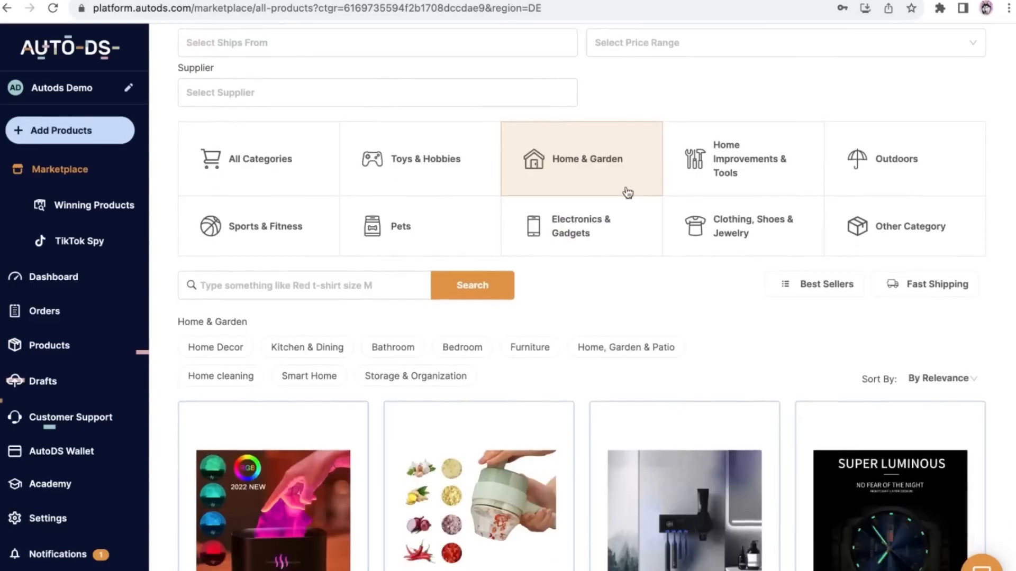
{"action": "scroll", "coordinate": [627, 192], "scroll_direction": "down", "scroll_amount": 6}
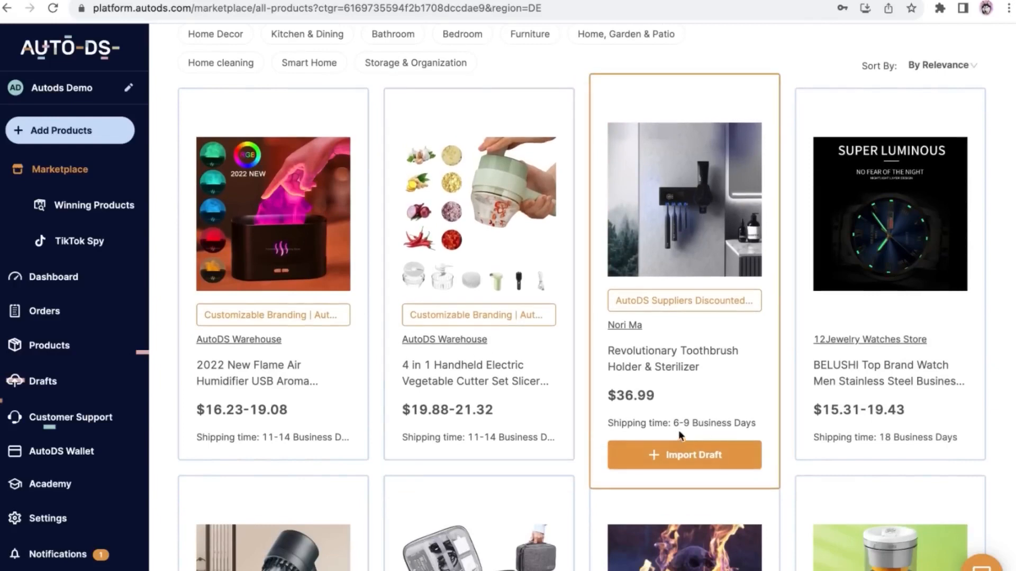
{"action": "scroll", "coordinate": [895, 309], "scroll_direction": "down", "scroll_amount": 5}
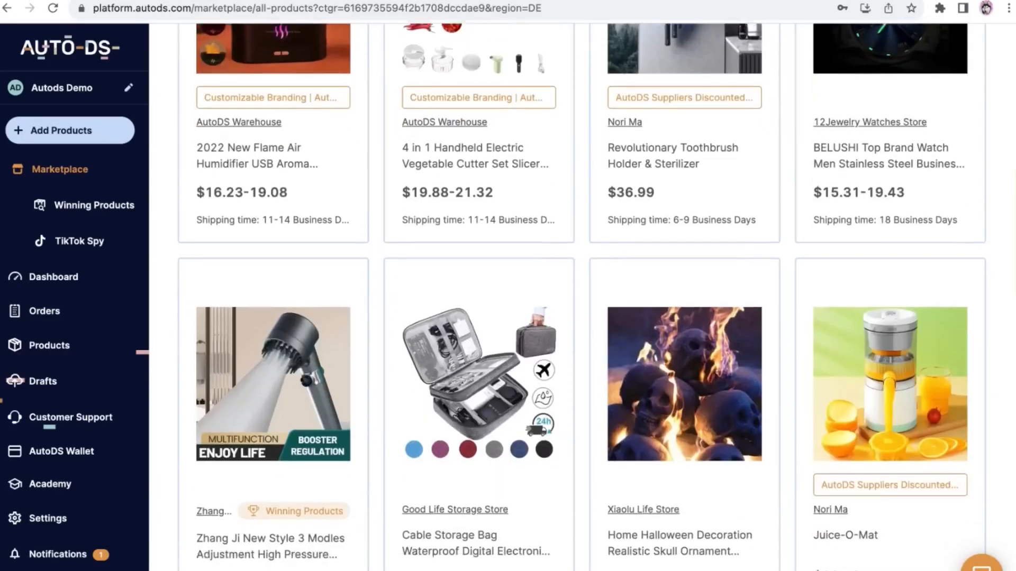
{"action": "scroll", "coordinate": [958, 409], "scroll_direction": "down", "scroll_amount": 1}
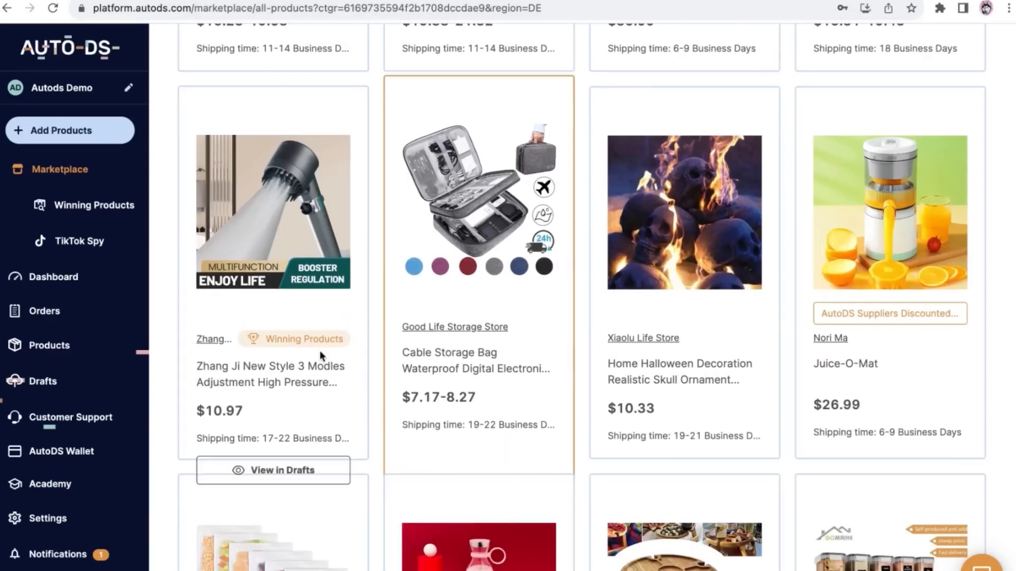
Open the Zhang Ji high-pressure shower head's product page and display the first gallery image
{"action": "left_click", "coordinate": [274, 398]}
{"action": "scroll", "coordinate": [408, 48], "scroll_direction": "up", "scroll_amount": 1}
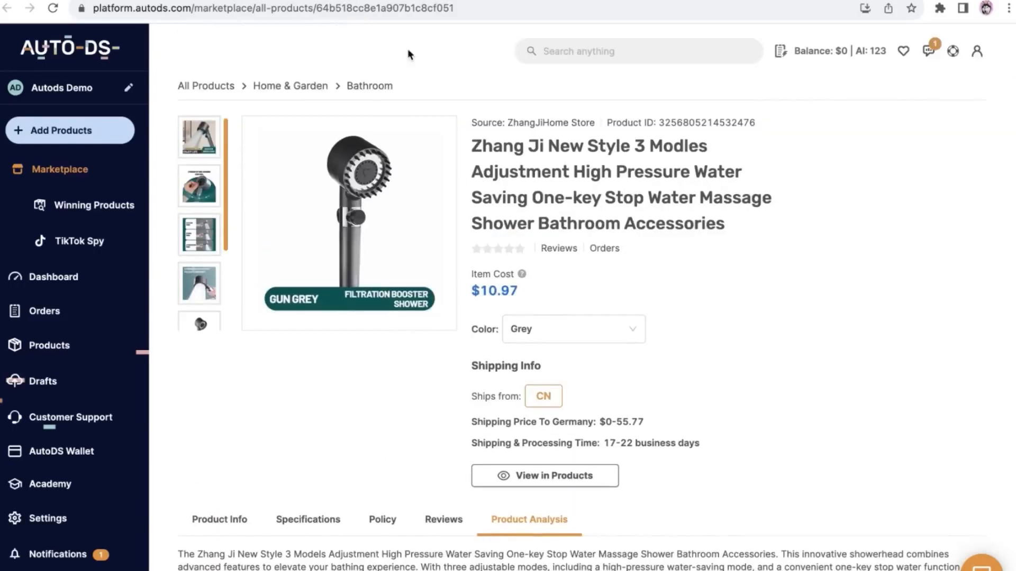
{"action": "left_click", "coordinate": [207, 136]}
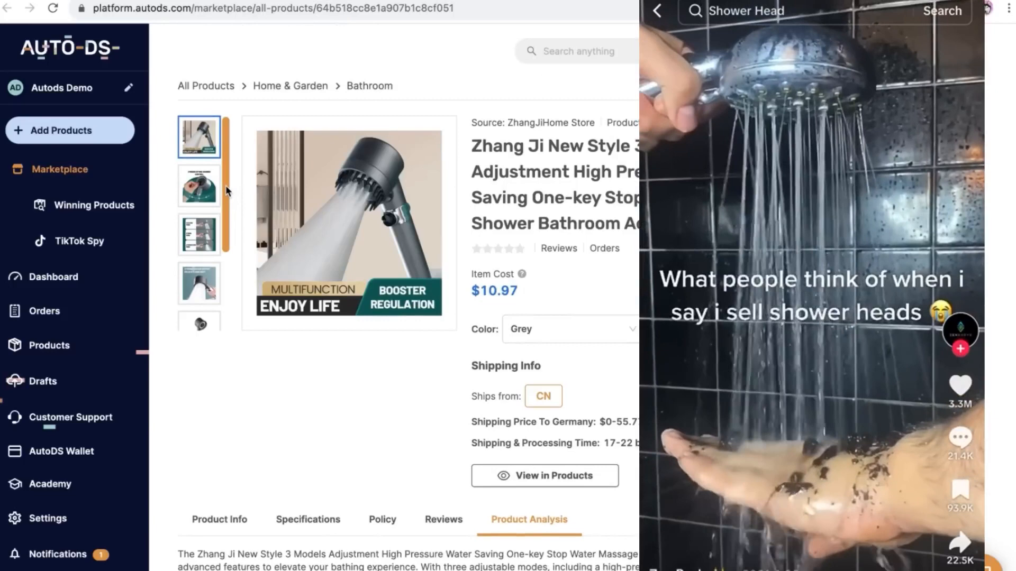
Review the shower head's product page, including its shipping info, profit, target audience, Facebook ad and AutoDS Insights
{"action": "left_click_drag", "start_coordinate": [225, 185], "coordinate": [230, 161]}
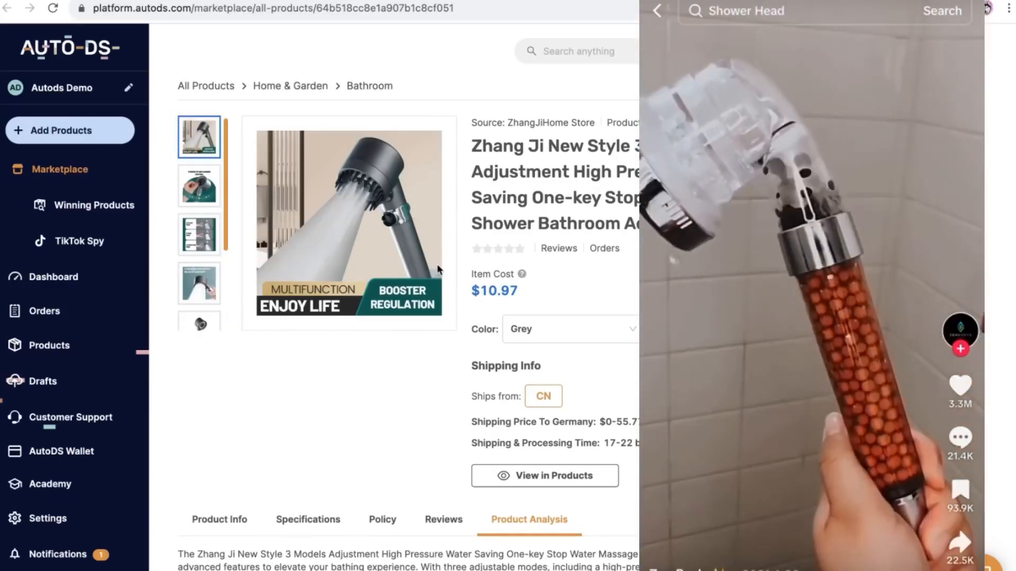
{"action": "scroll", "coordinate": [408, 302], "scroll_direction": "down", "scroll_amount": 3}
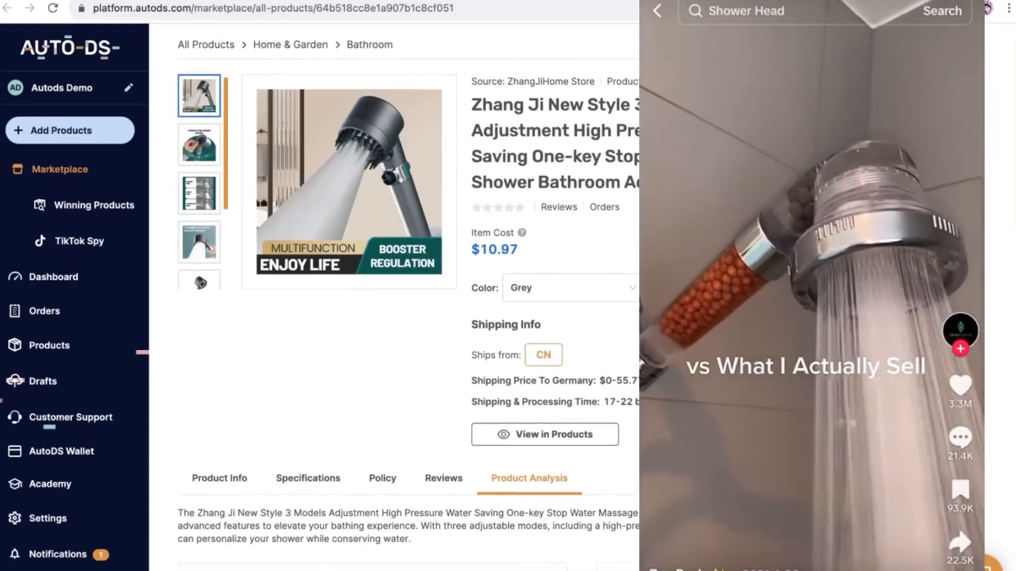
{"action": "scroll", "coordinate": [195, 310], "scroll_direction": "up", "scroll_amount": 3}
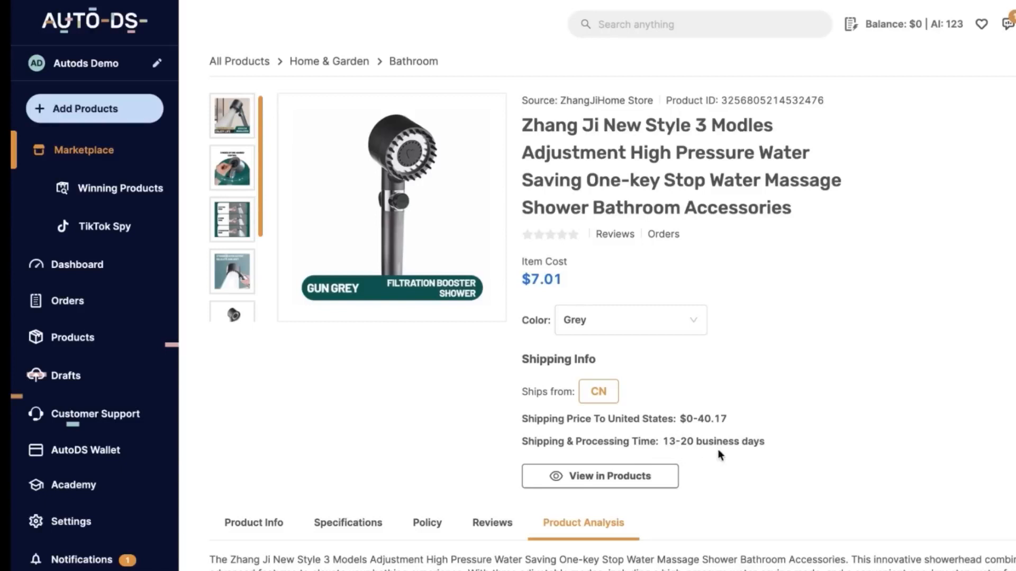
{"action": "scroll", "coordinate": [721, 449], "scroll_direction": "down", "scroll_amount": 10}
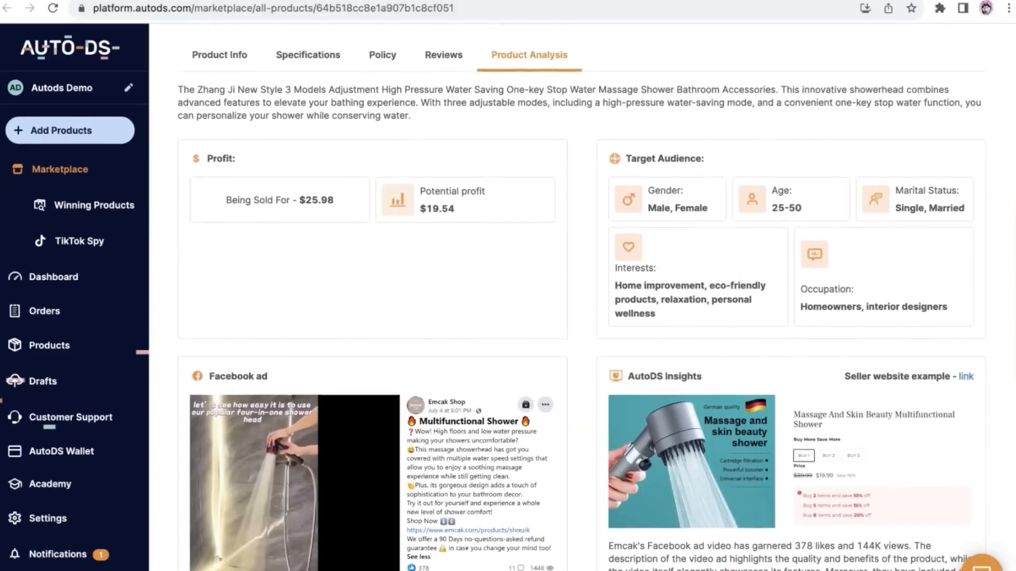
{"action": "scroll", "coordinate": [582, 318], "scroll_direction": "up", "scroll_amount": 9}
{"action": "scroll", "coordinate": [582, 317], "scroll_direction": "down", "scroll_amount": 8}
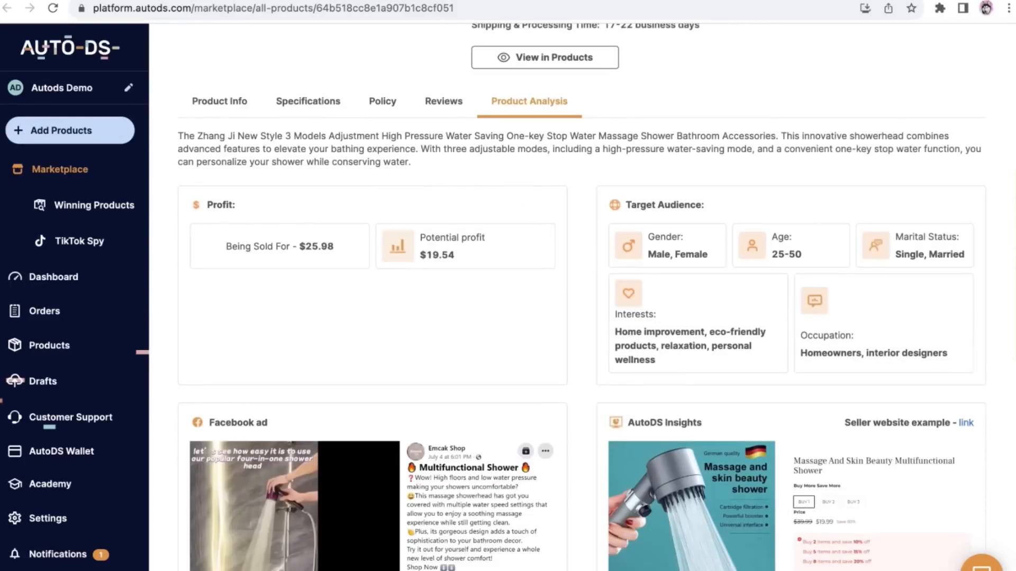
{"action": "scroll", "coordinate": [582, 317], "scroll_direction": "down", "scroll_amount": 1}
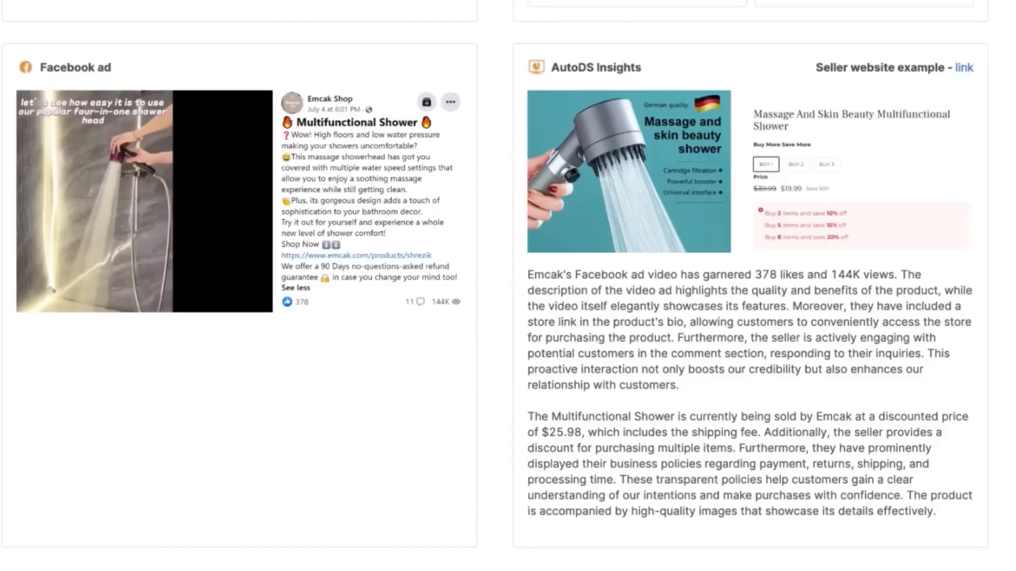
{"action": "scroll", "coordinate": [495, 317], "scroll_direction": "up", "scroll_amount": 1}
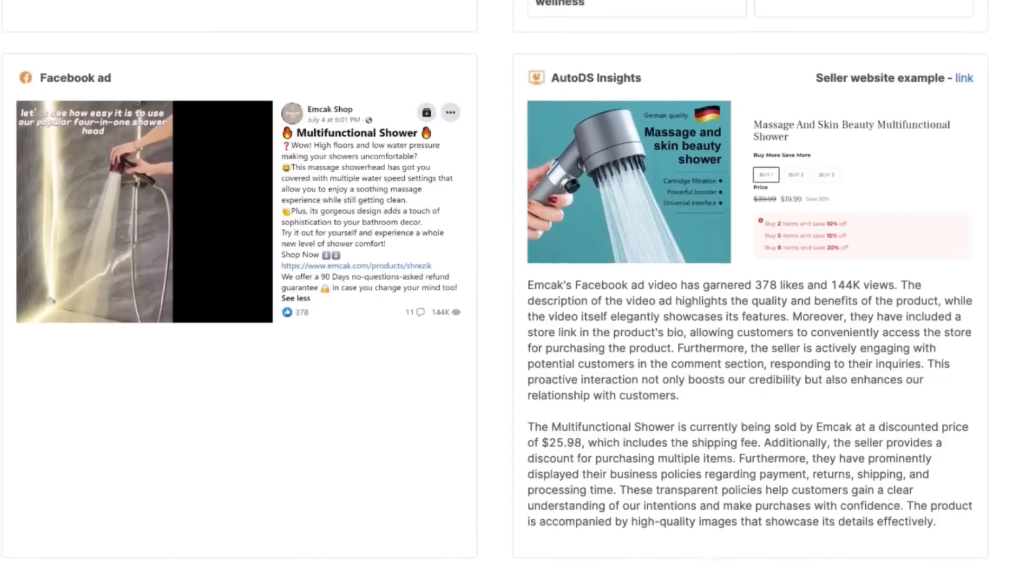
{"action": "scroll", "coordinate": [495, 317], "scroll_direction": "down", "scroll_amount": 1}
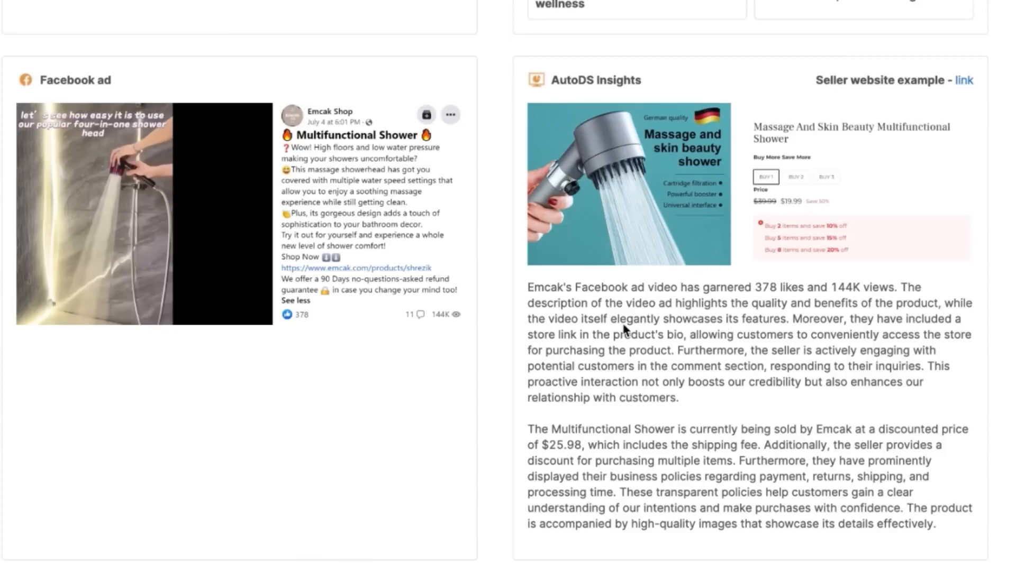
Open the seller website example and look through Emcak's Massage And Skin Beauty Multifunctional Shower page
{"action": "left_click", "coordinate": [960, 81]}
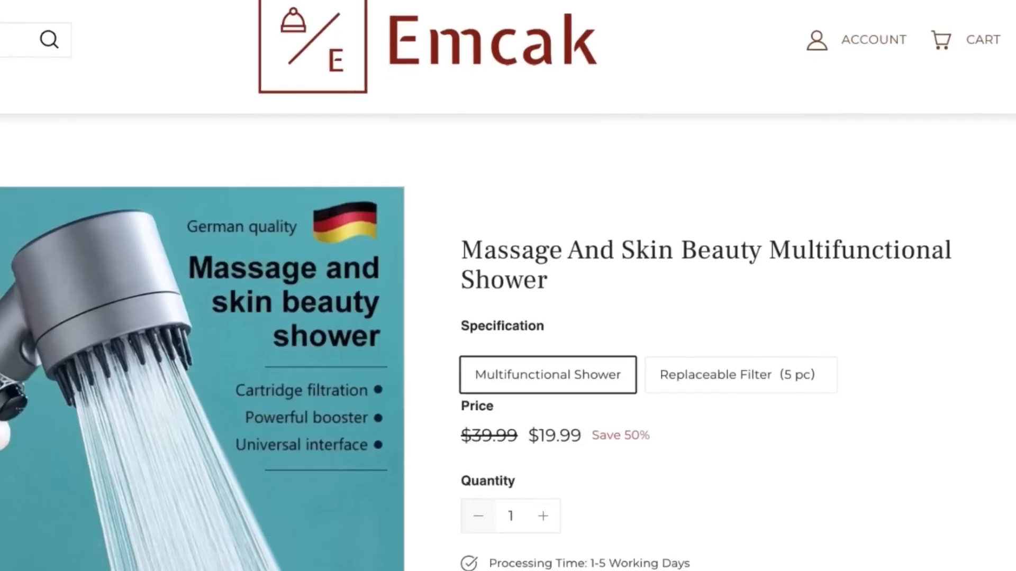
{"action": "scroll", "coordinate": [508, 339], "scroll_direction": "down", "scroll_amount": 2}
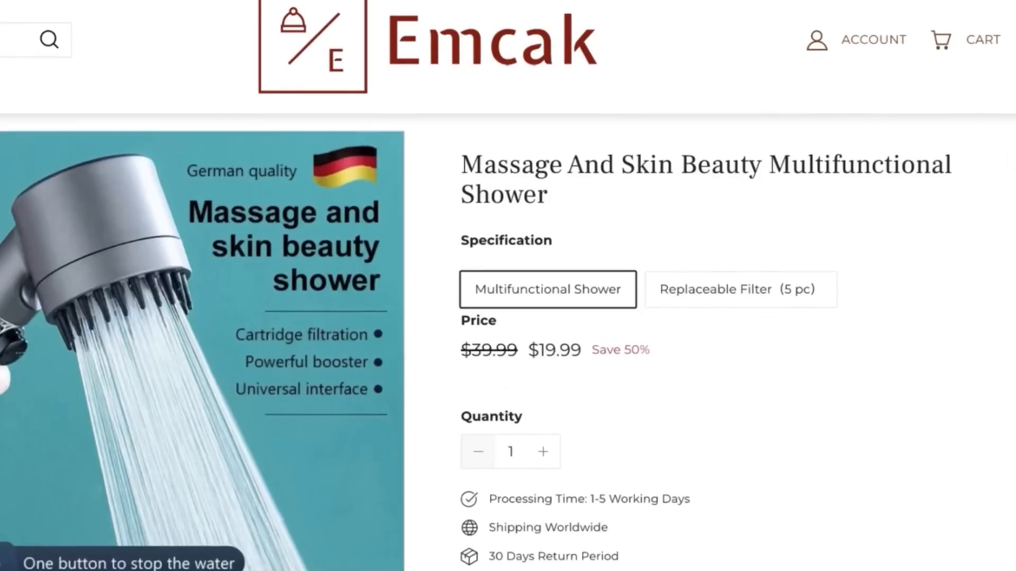
{"action": "scroll", "coordinate": [730, 339], "scroll_direction": "down", "scroll_amount": 1}
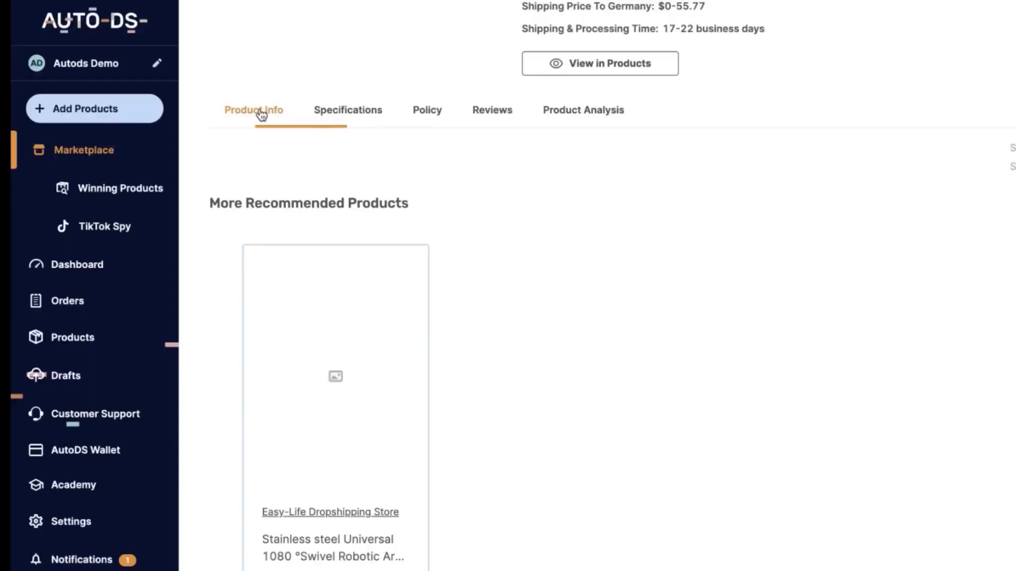
Display the shower head's Product Info and look through its description images
{"action": "left_click", "coordinate": [253, 107]}
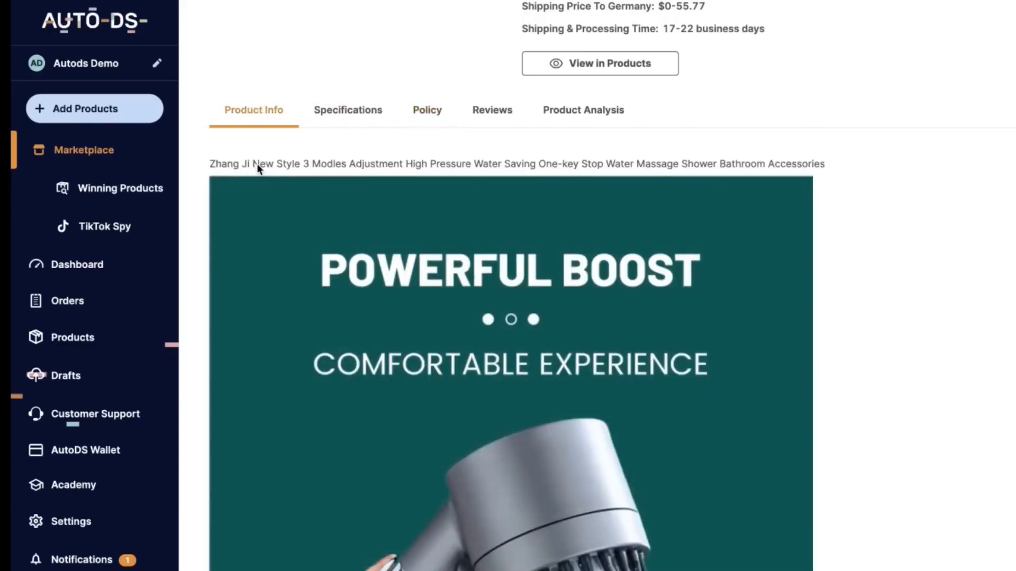
{"action": "scroll", "coordinate": [257, 163], "scroll_direction": "down", "scroll_amount": 1}
{"action": "scroll", "coordinate": [511, 286], "scroll_direction": "down", "scroll_amount": 15}
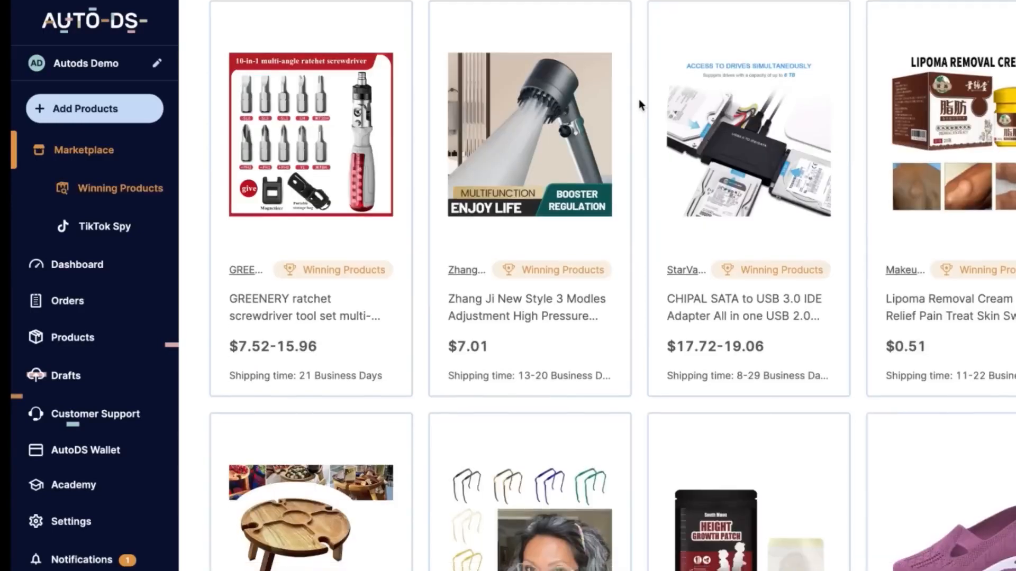
Browse the Winning Products listings and flip through the New Kegel Exerciser's product images
{"action": "scroll", "coordinate": [639, 104], "scroll_direction": "down", "scroll_amount": 2}
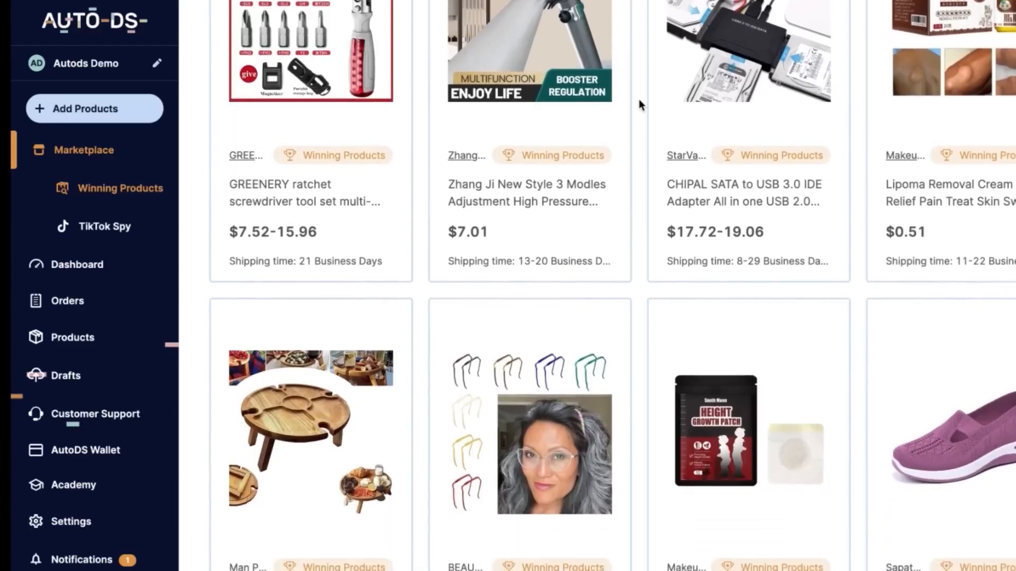
{"action": "scroll", "coordinate": [639, 104], "scroll_direction": "down", "scroll_amount": 5}
{"action": "scroll", "coordinate": [639, 101], "scroll_direction": "down", "scroll_amount": 6}
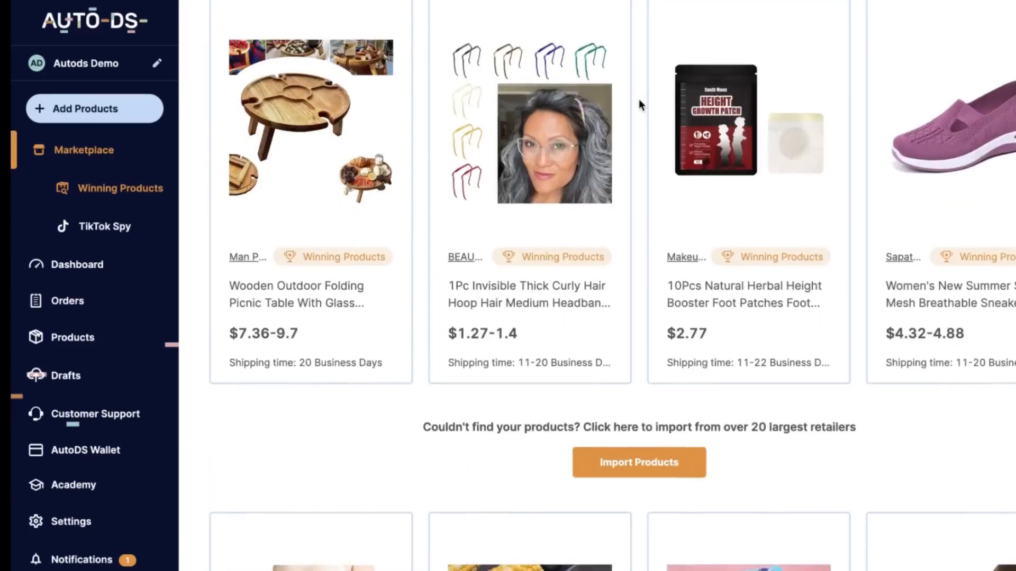
{"action": "scroll", "coordinate": [639, 101], "scroll_direction": "down", "scroll_amount": 6}
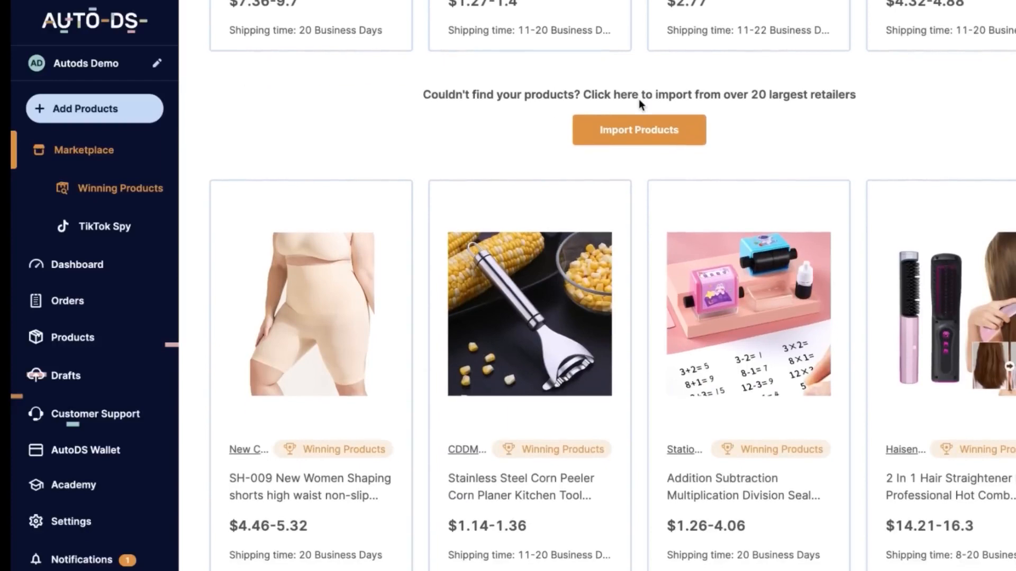
{"action": "scroll", "coordinate": [639, 100], "scroll_direction": "down", "scroll_amount": 10}
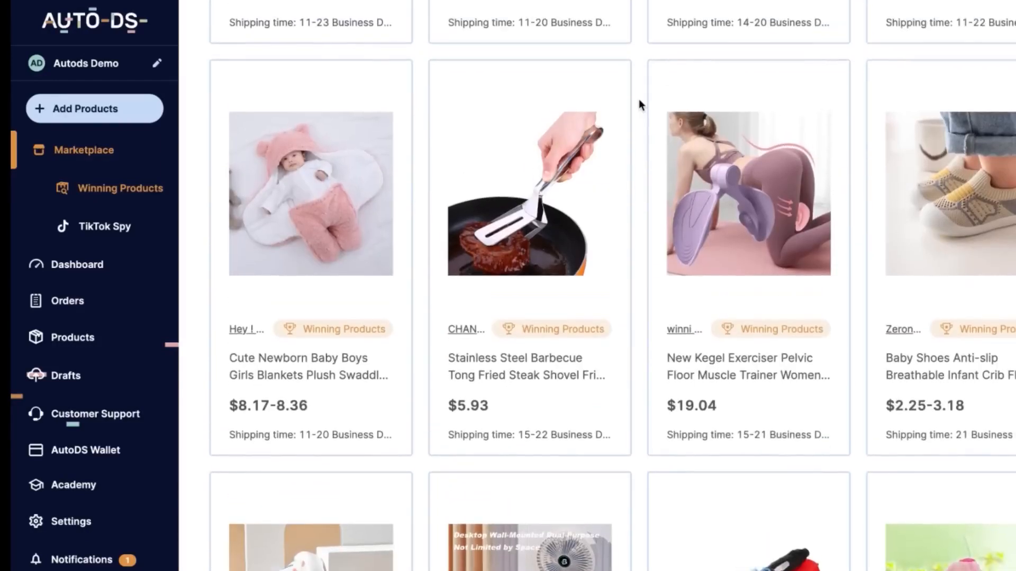
{"action": "mouse_move", "coordinate": [710, 256]}
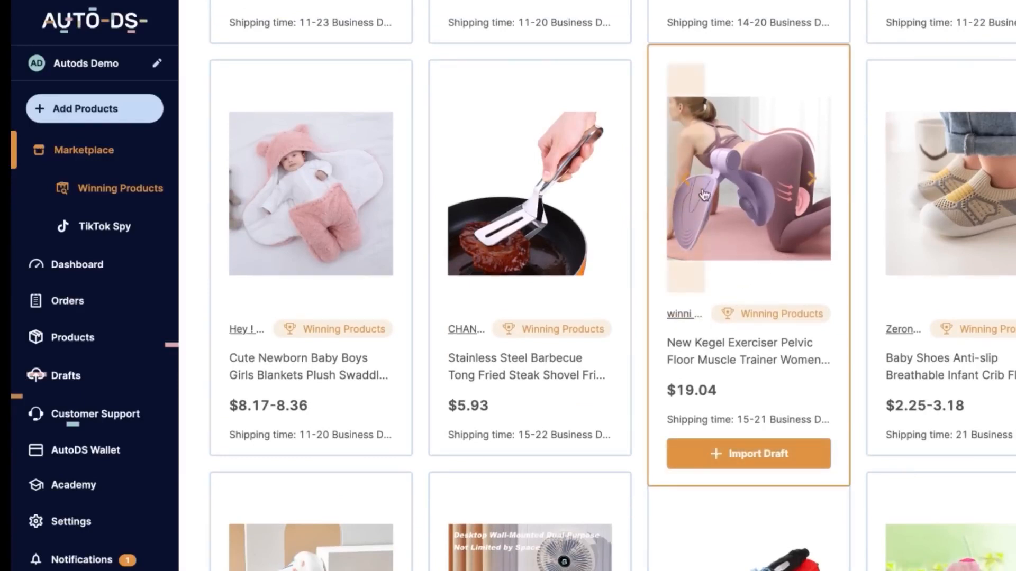
{"action": "scroll", "coordinate": [735, 407], "scroll_direction": "down", "scroll_amount": 3}
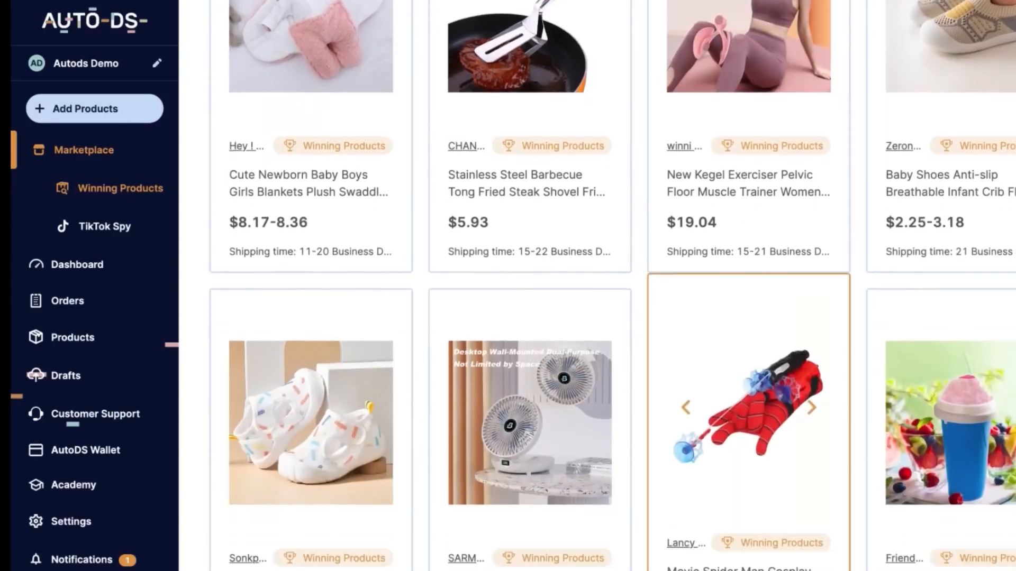
{"action": "scroll", "coordinate": [838, 268], "scroll_direction": "up", "scroll_amount": 4}
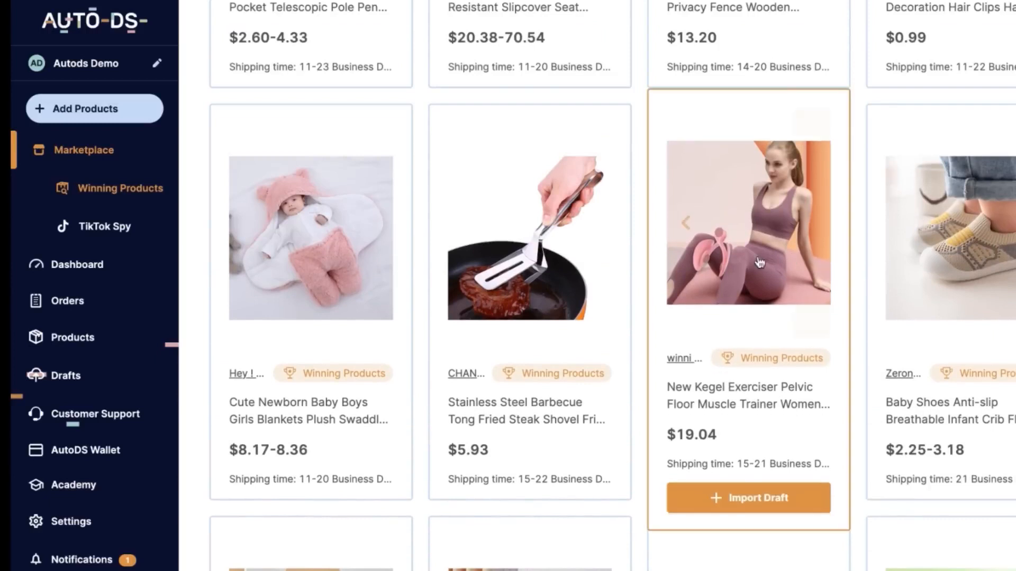
{"action": "left_click", "coordinate": [687, 229]}
{"action": "scroll", "coordinate": [687, 229], "scroll_direction": "down", "scroll_amount": 1}
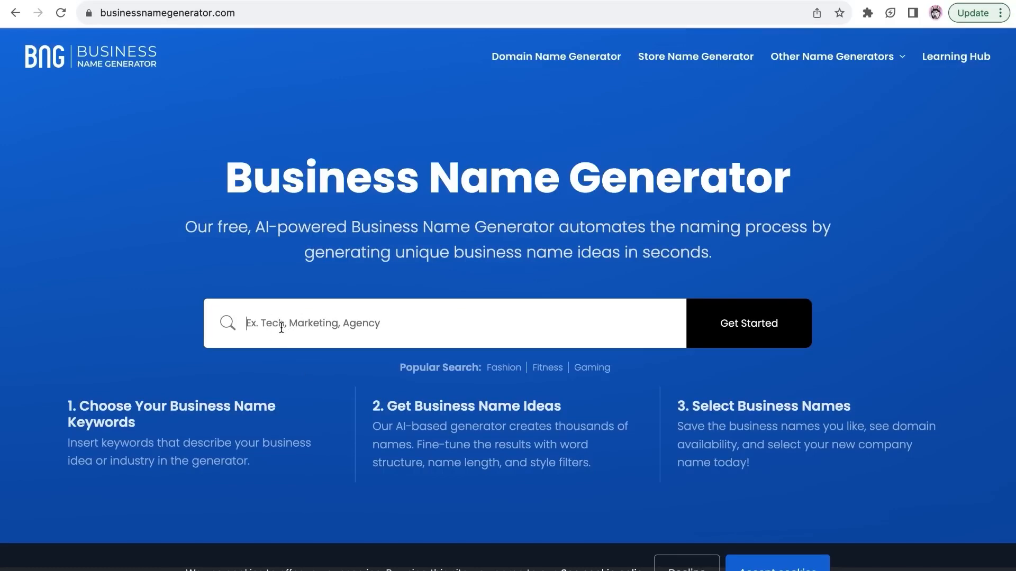
Generate business name ideas for the keyword "self care" on businessnamegenerator.com
{"action": "type", "text": "self c"}
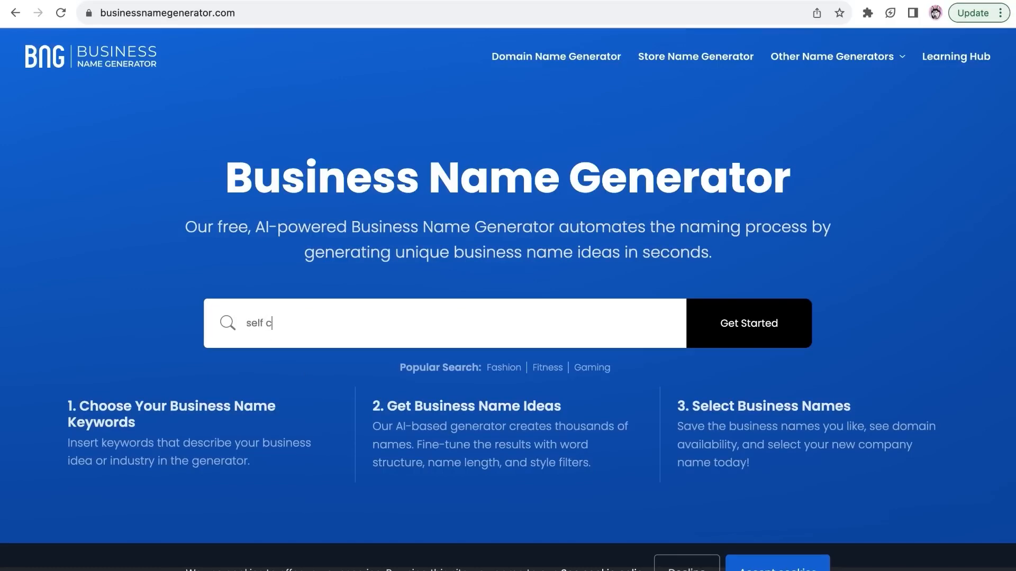
{"action": "type", "text": "are"}
{"action": "key", "text": "Return"}
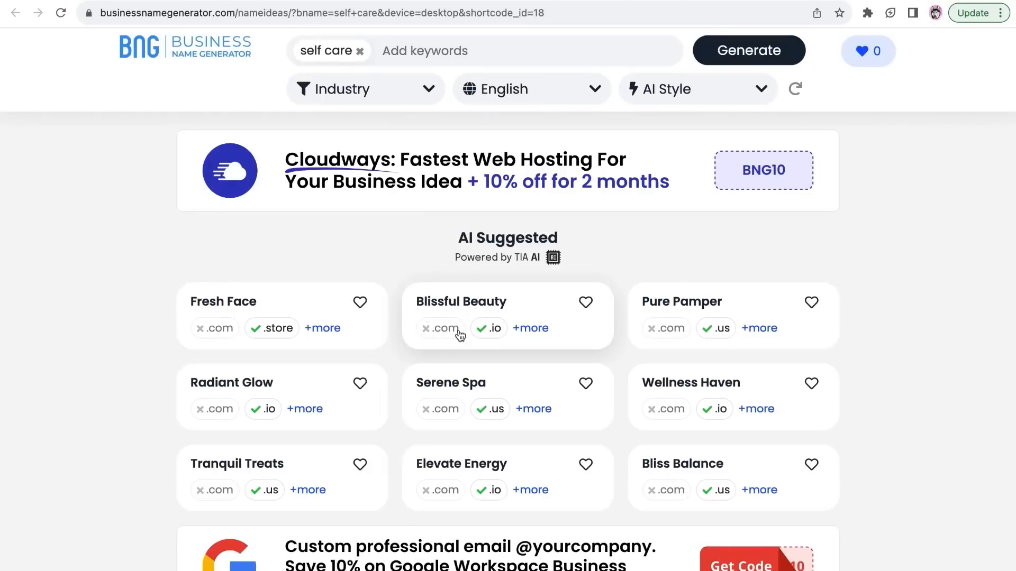
Look through the AI-suggested business names and their domain availability
{"action": "scroll", "coordinate": [911, 268], "scroll_direction": "down", "scroll_amount": 3}
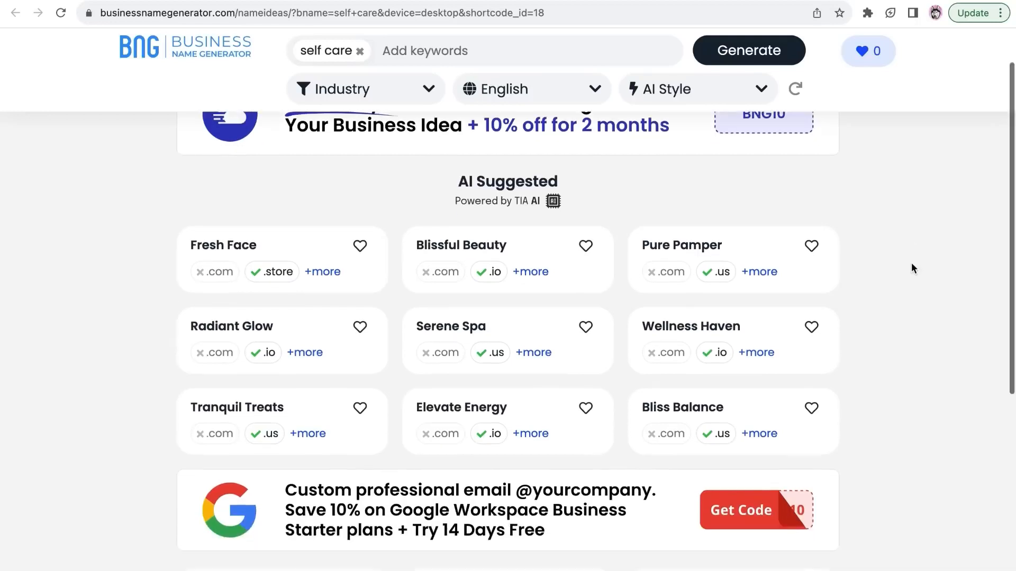
{"action": "scroll", "coordinate": [986, 324], "scroll_direction": "down", "scroll_amount": 4}
{"action": "scroll", "coordinate": [978, 349], "scroll_direction": "down", "scroll_amount": 3}
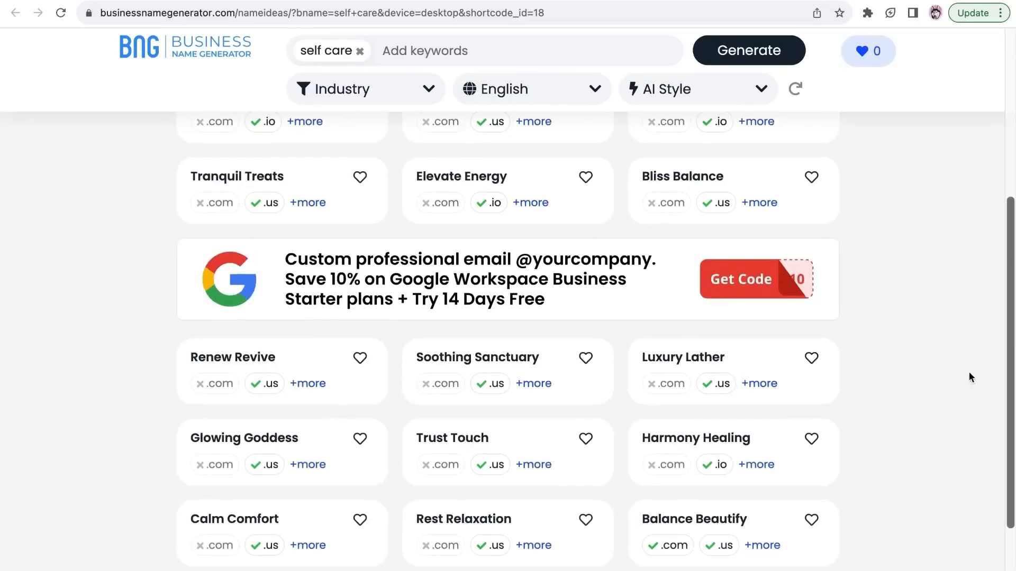
{"action": "scroll", "coordinate": [529, 518], "scroll_direction": "down", "scroll_amount": 3}
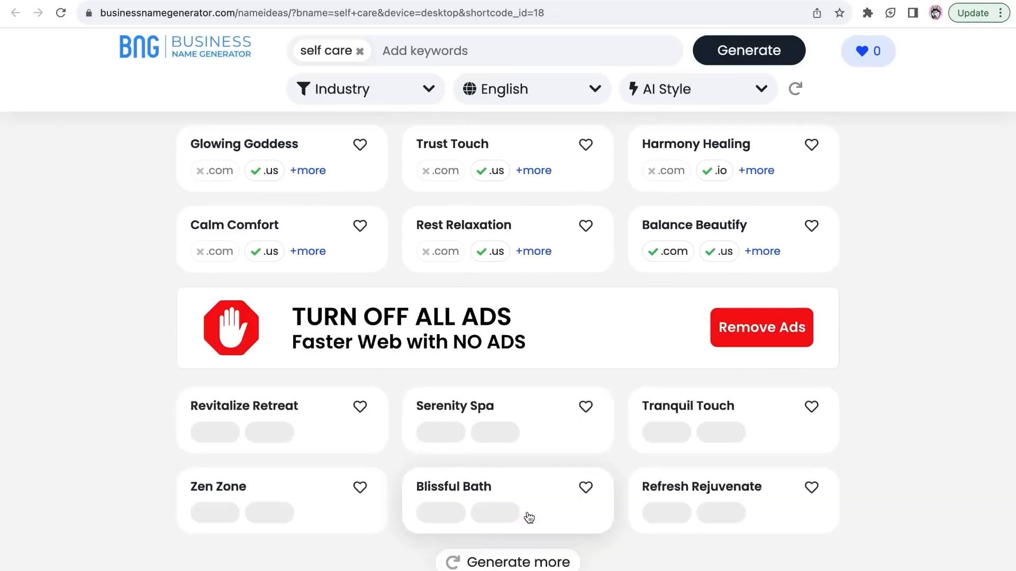
{"action": "scroll", "coordinate": [528, 512], "scroll_direction": "down", "scroll_amount": 3}
{"action": "scroll", "coordinate": [529, 517], "scroll_direction": "down", "scroll_amount": 6}
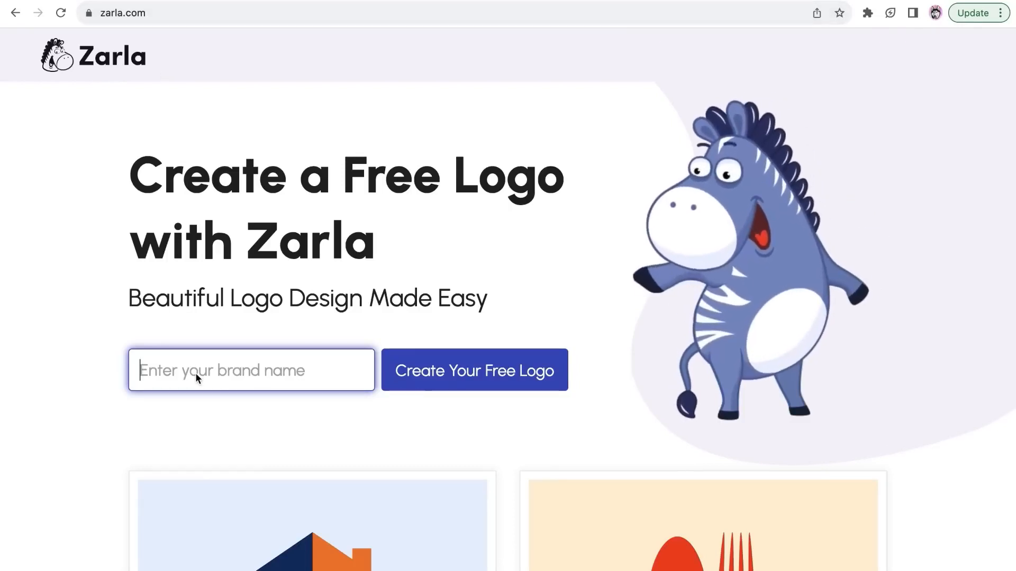
Start a free logo on zarla.com with the brand name "renew relax co"
{"action": "type", "text": "renew relax c"}
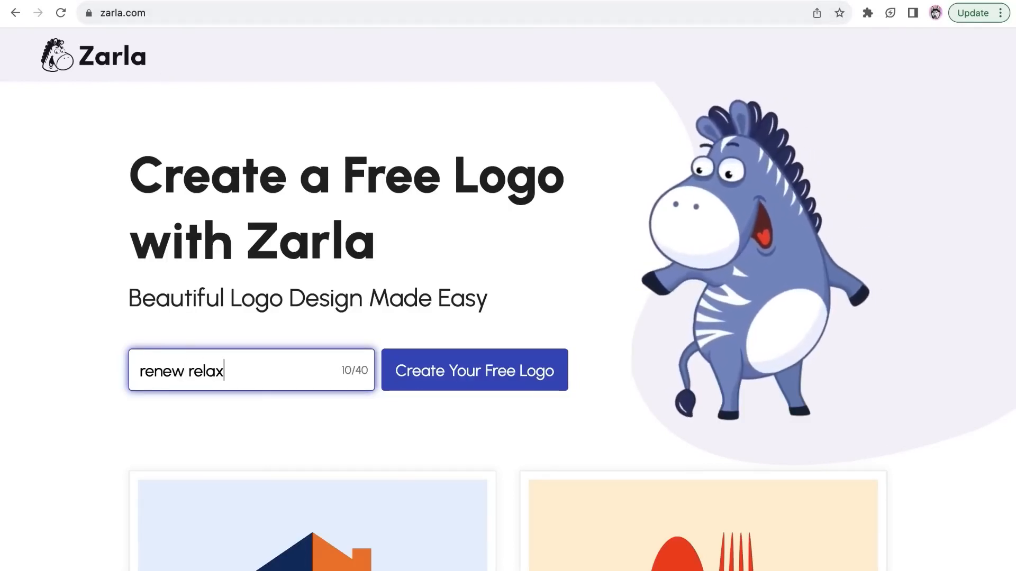
{"action": "type", "text": "o"}
{"action": "left_click", "coordinate": [527, 361]}
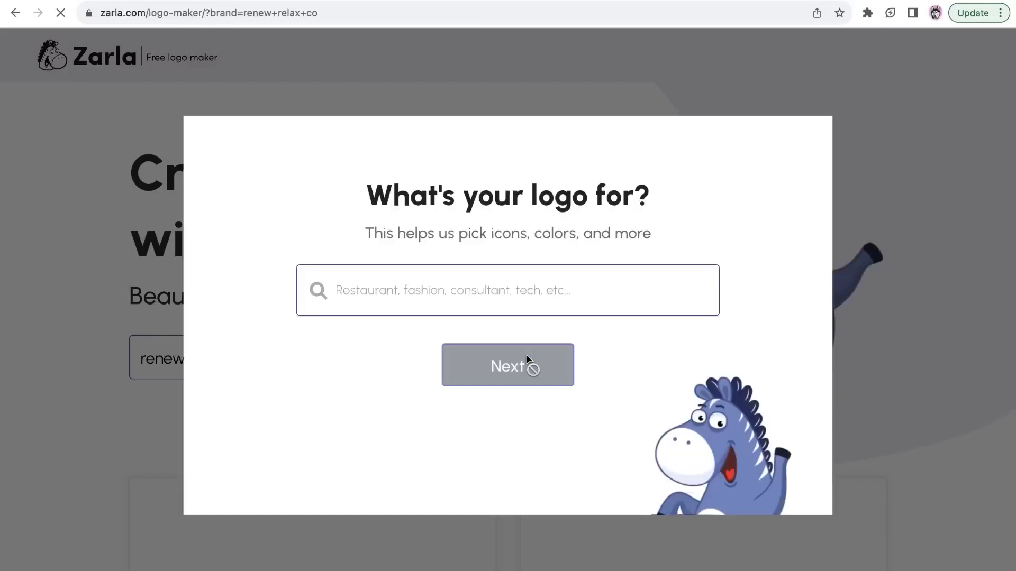
Set what the logo is for to "online business" and continue to the brand details
{"action": "left_click", "coordinate": [497, 296]}
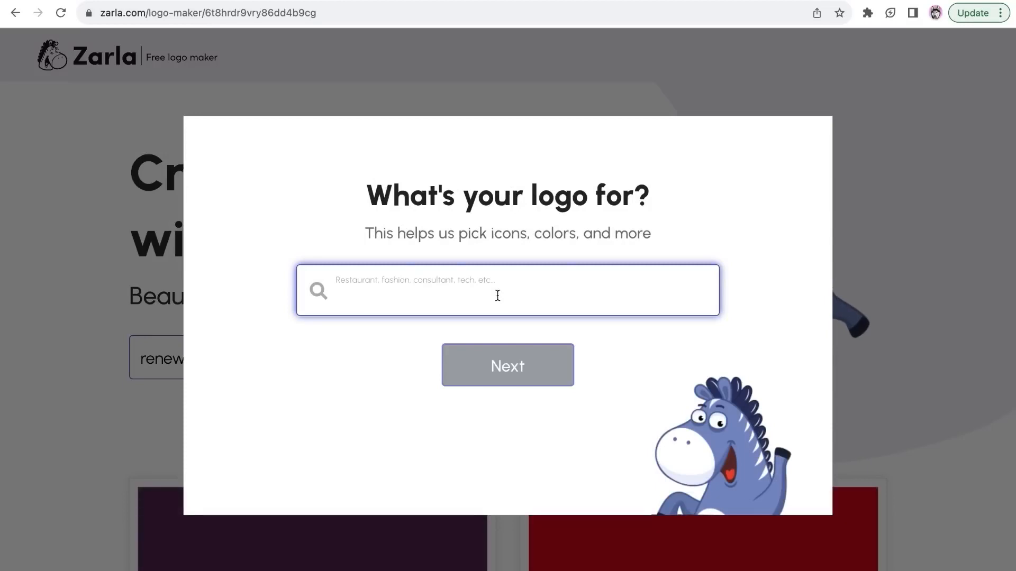
{"action": "type", "text": "online business"}
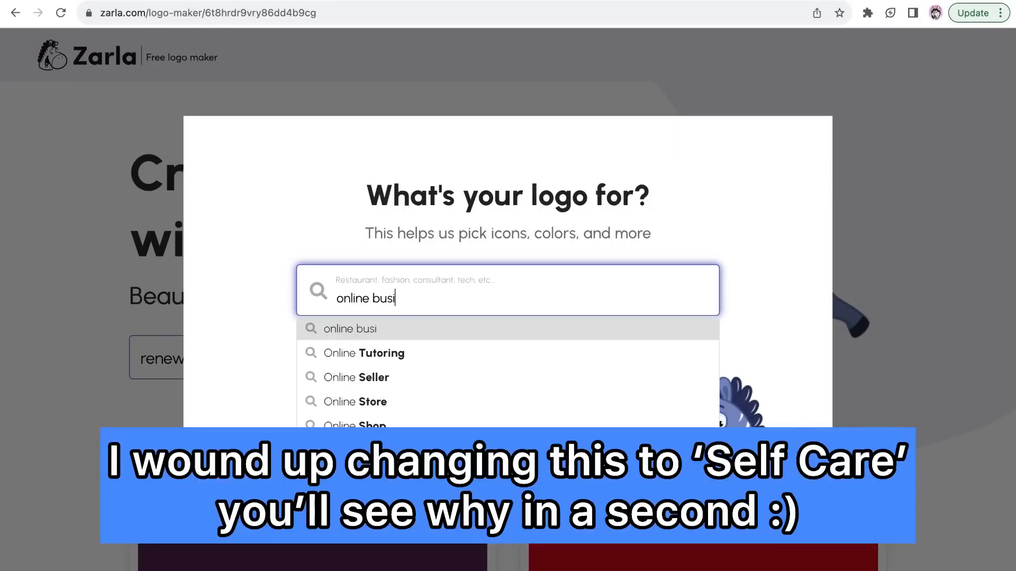
{"action": "left_click", "coordinate": [412, 331]}
{"action": "left_click", "coordinate": [490, 381]}
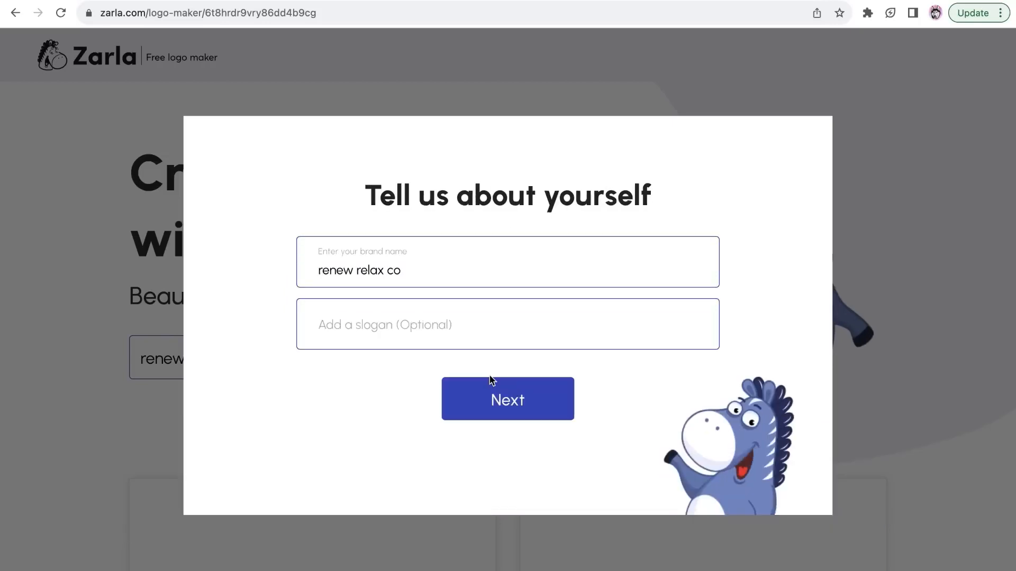
Accept the brand name without a slogan and have the icons chosen automatically to generate logo designs
{"action": "left_click", "coordinate": [484, 397]}
{"action": "left_click", "coordinate": [344, 358]}
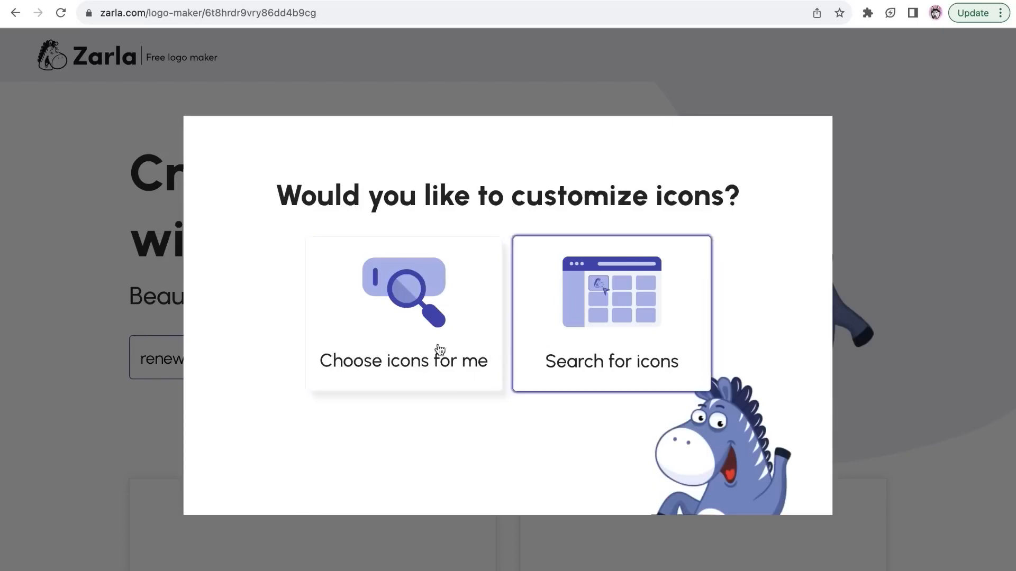
{"action": "left_click", "coordinate": [402, 346]}
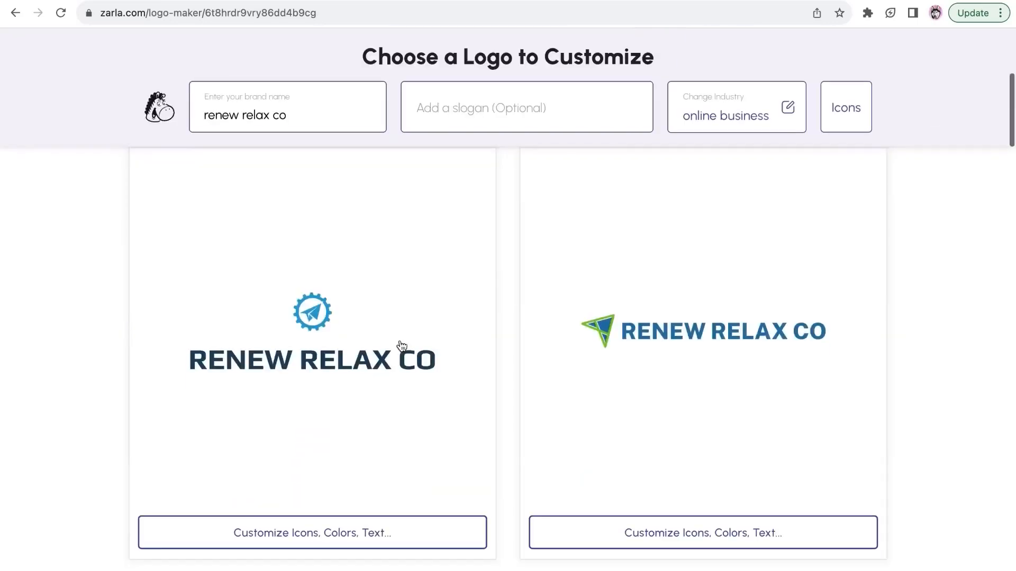
Change the logo's industry to "Self Care" and give selling products as the reason for needing a logo
{"action": "left_click", "coordinate": [727, 107]}
{"action": "left_click", "coordinate": [463, 303]}
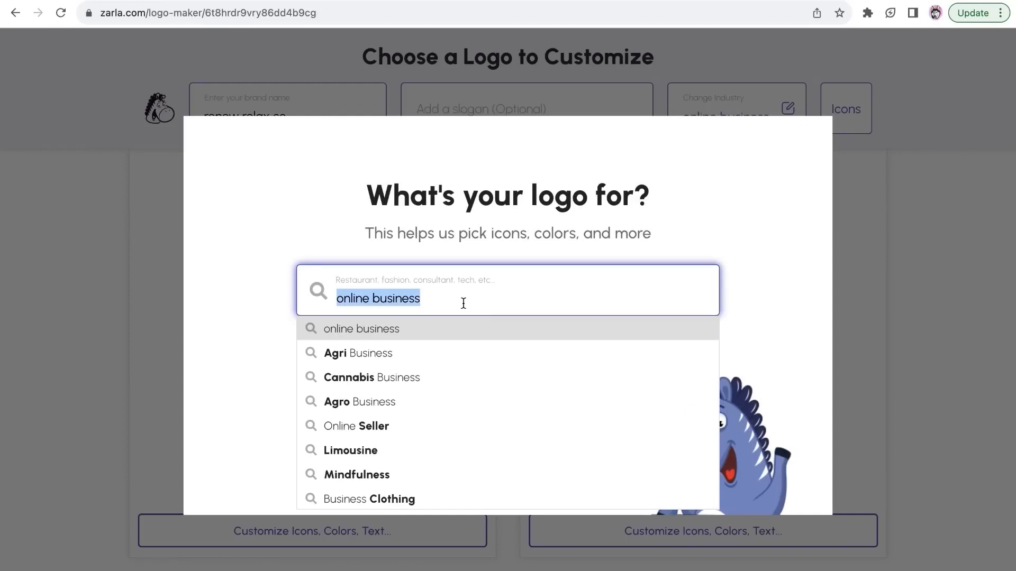
{"action": "type", "text": "Self Care"}
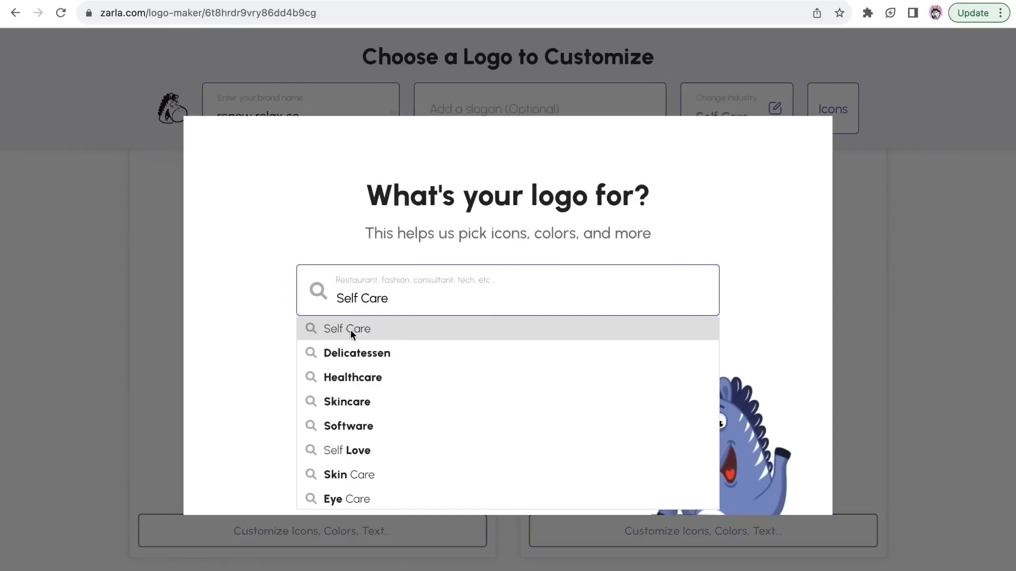
{"action": "left_click", "coordinate": [350, 329]}
{"action": "left_click", "coordinate": [485, 380]}
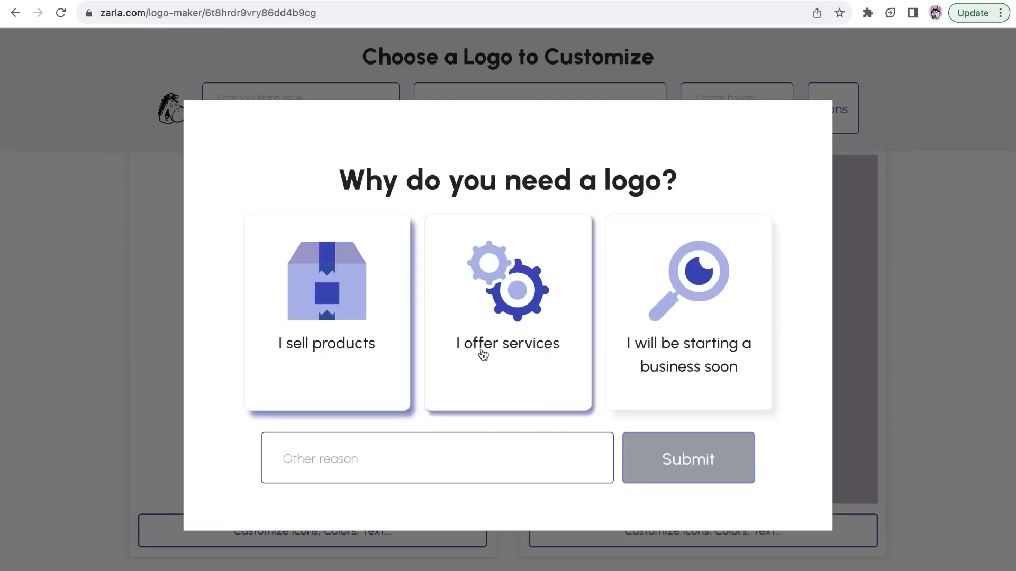
{"action": "left_click", "coordinate": [349, 342]}
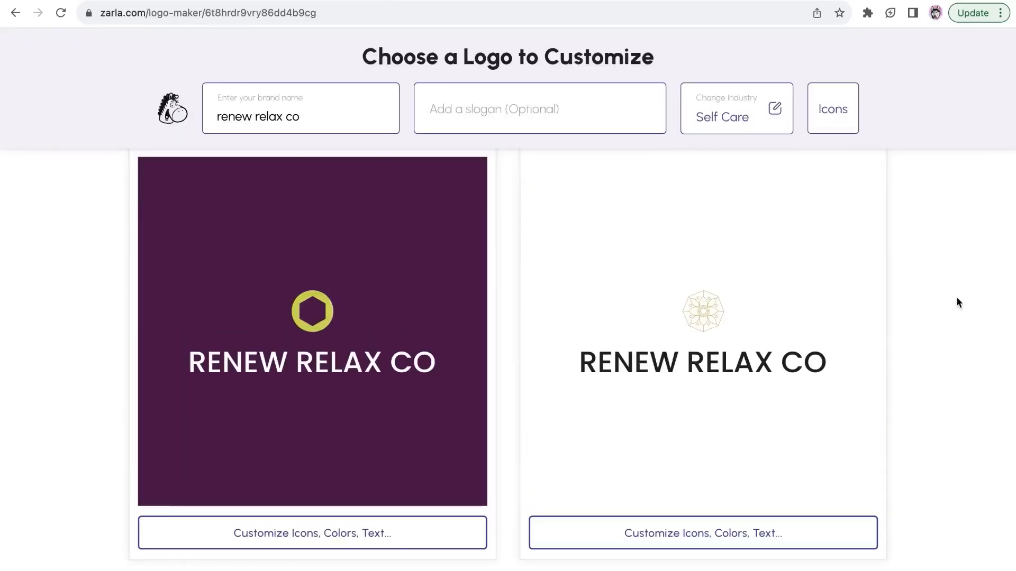
Open the white logo design with the thin gold flower icon for customization and check its name and slogan settings
{"action": "left_click_drag", "start_coordinate": [1011, 151], "coordinate": [1001, 126]}
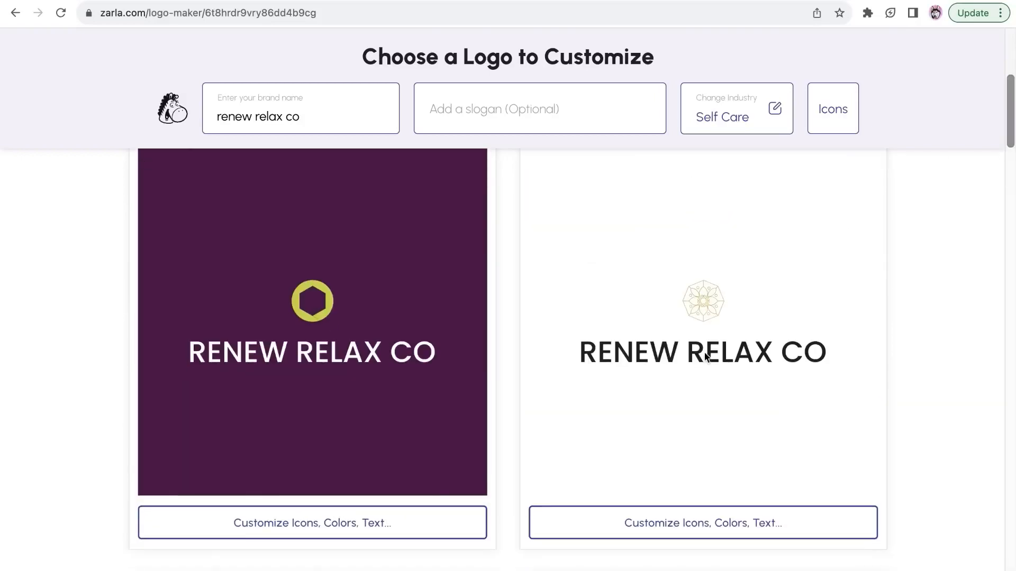
{"action": "left_click", "coordinate": [670, 524]}
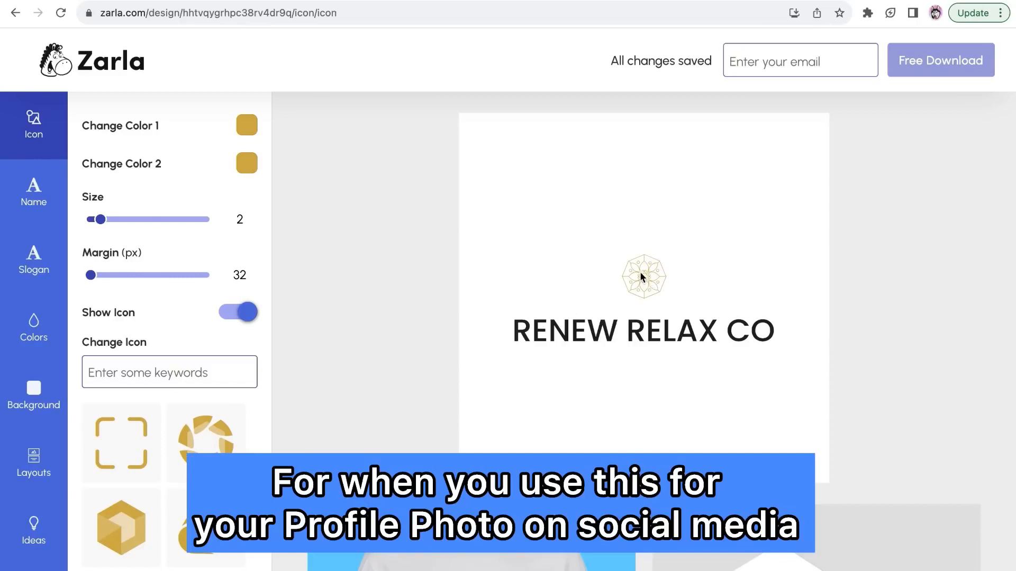
{"action": "left_click", "coordinate": [33, 193]}
{"action": "left_click", "coordinate": [17, 265]}
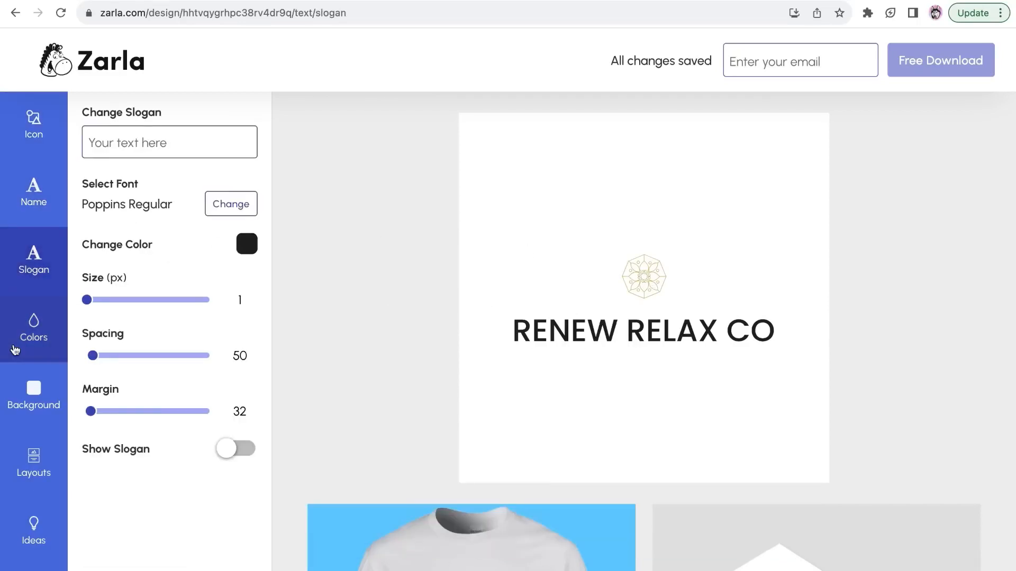
Compare the stacked and side-by-side logo layouts and apply the one with the large icon above the brand name
{"action": "left_click", "coordinate": [42, 464]}
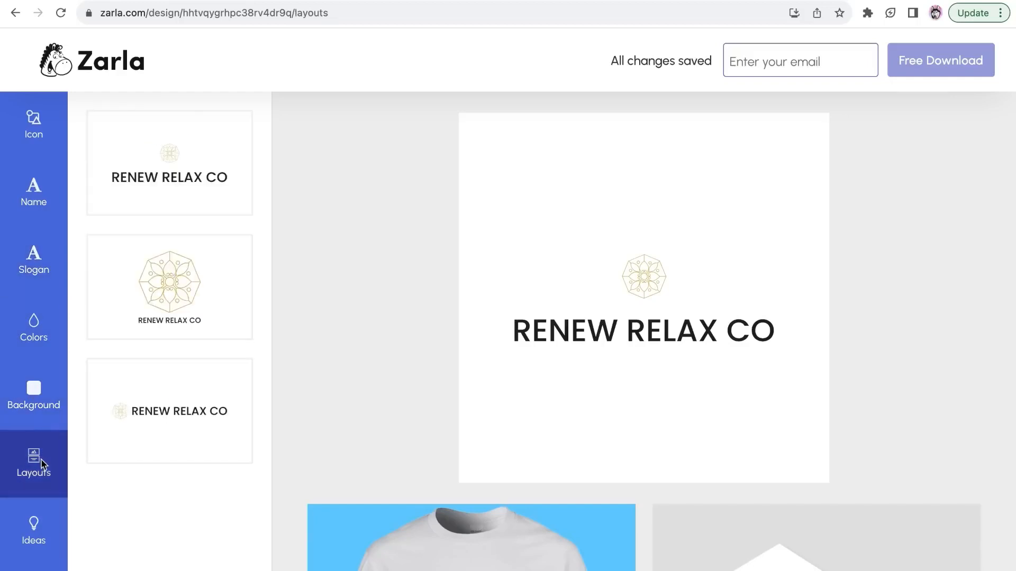
{"action": "left_click", "coordinate": [193, 284]}
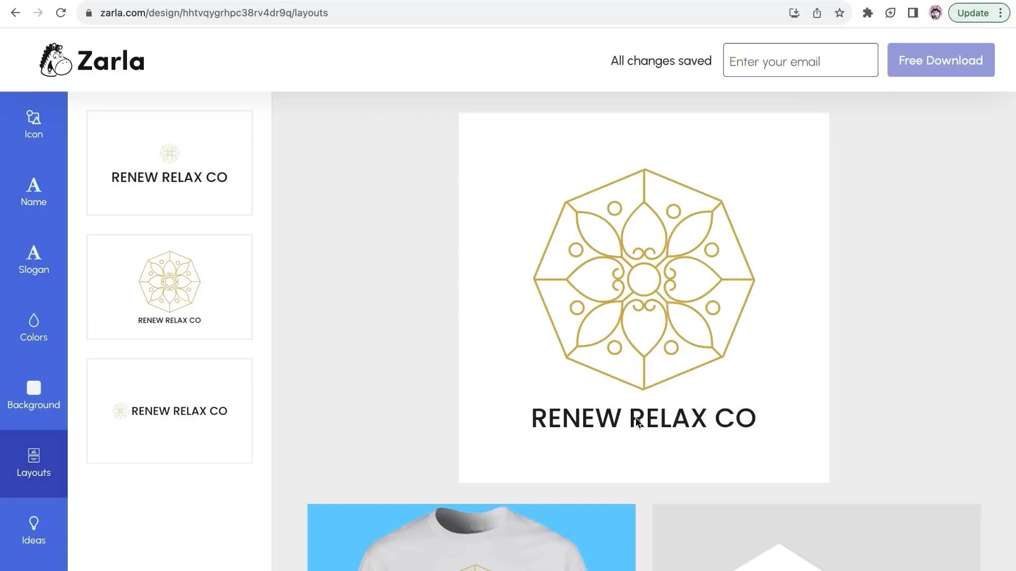
{"action": "left_click", "coordinate": [157, 410]}
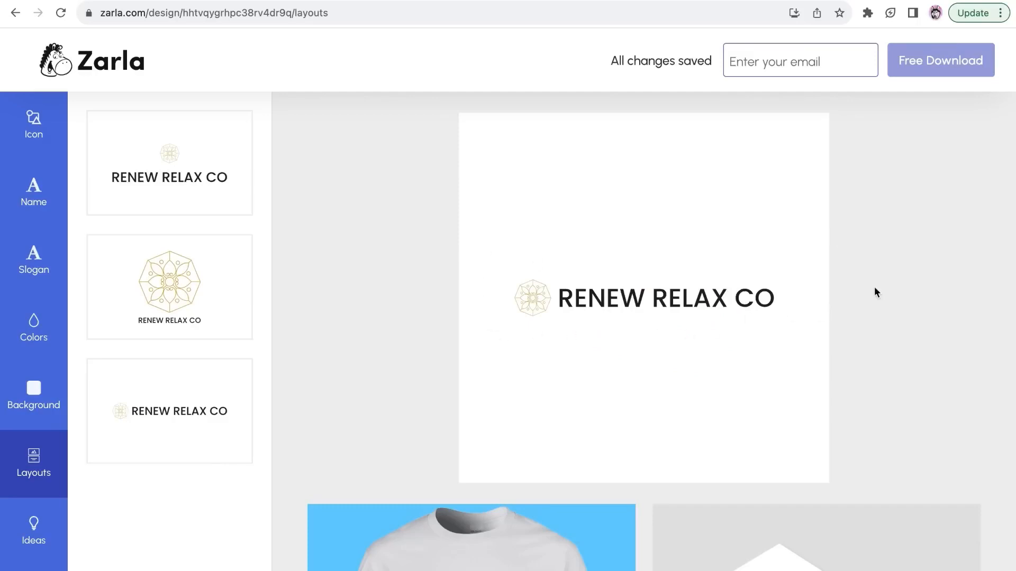
{"action": "left_click", "coordinate": [204, 308]}
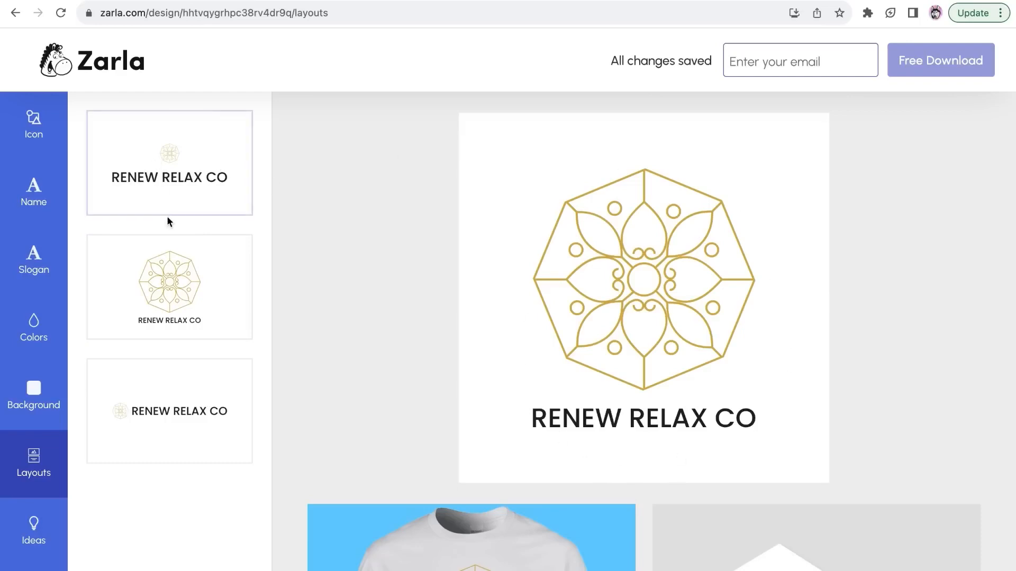
Try Viga-Regular for the brand name and settle on Antonio Regular as its font
{"action": "left_click", "coordinate": [19, 196]}
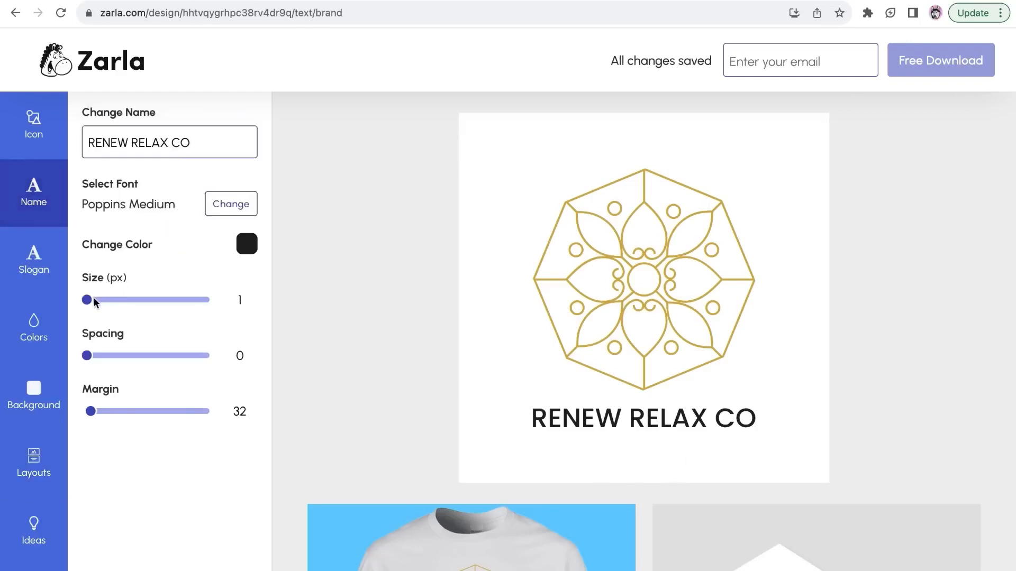
{"action": "left_click_drag", "start_coordinate": [91, 300], "coordinate": [82, 300]}
{"action": "left_click", "coordinate": [225, 204]}
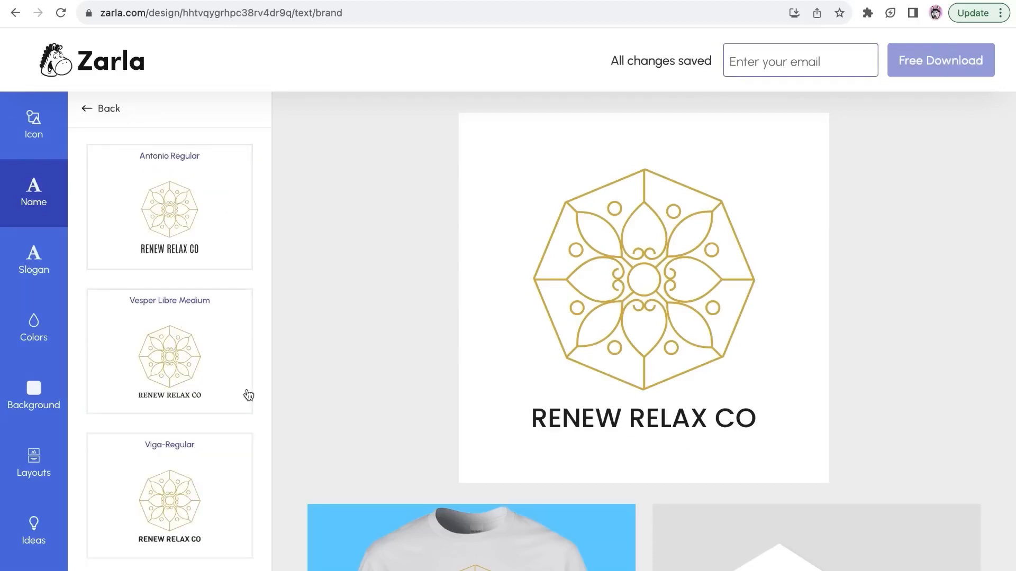
{"action": "left_click", "coordinate": [162, 507]}
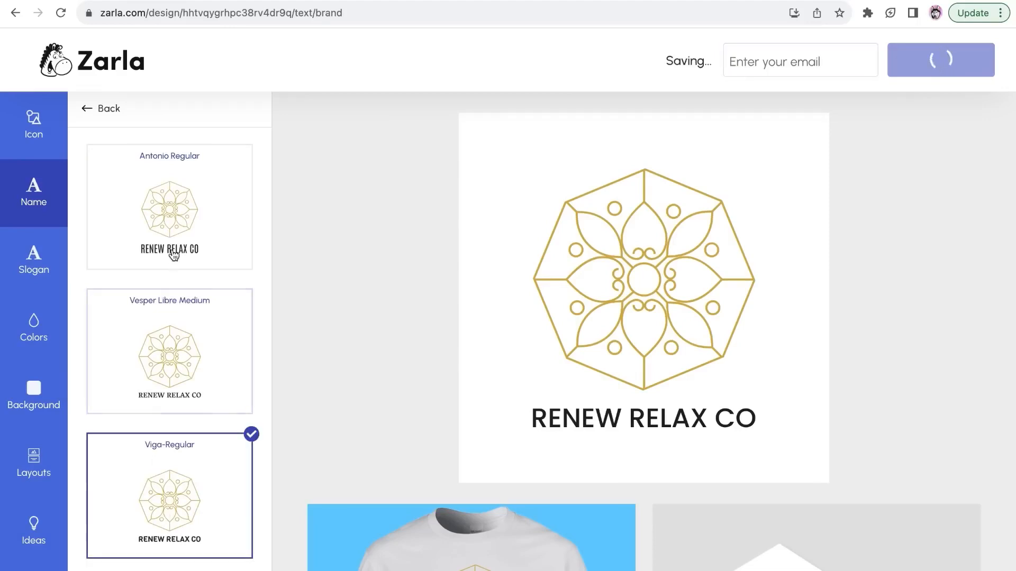
{"action": "left_click", "coordinate": [161, 233]}
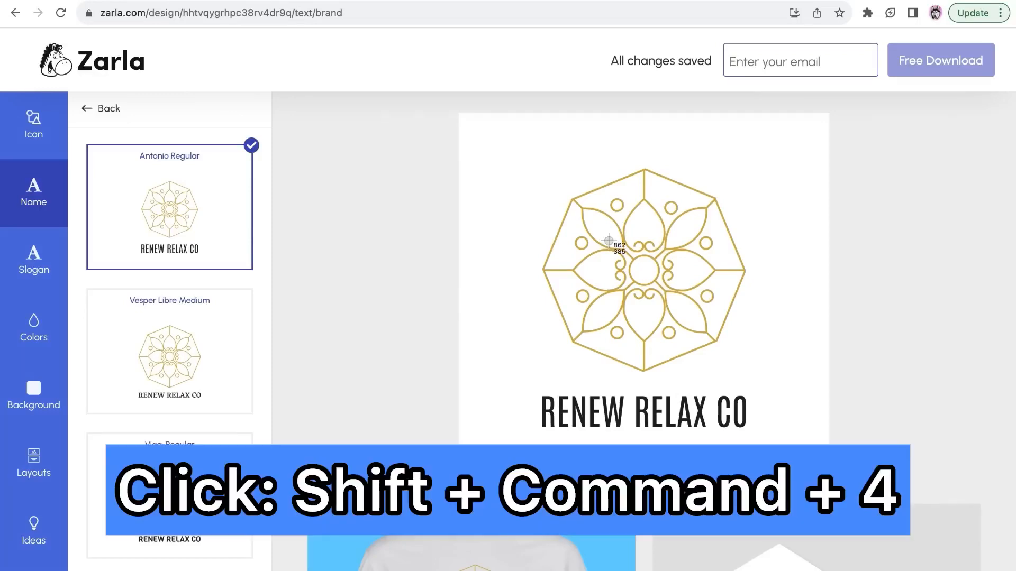
Capture a screenshot of just the square logo preview, from corner to corner of its white background
{"action": "key", "text": "shift+super+4"}
{"action": "left_click_drag", "start_coordinate": [457, 116], "coordinate": [830, 482]}
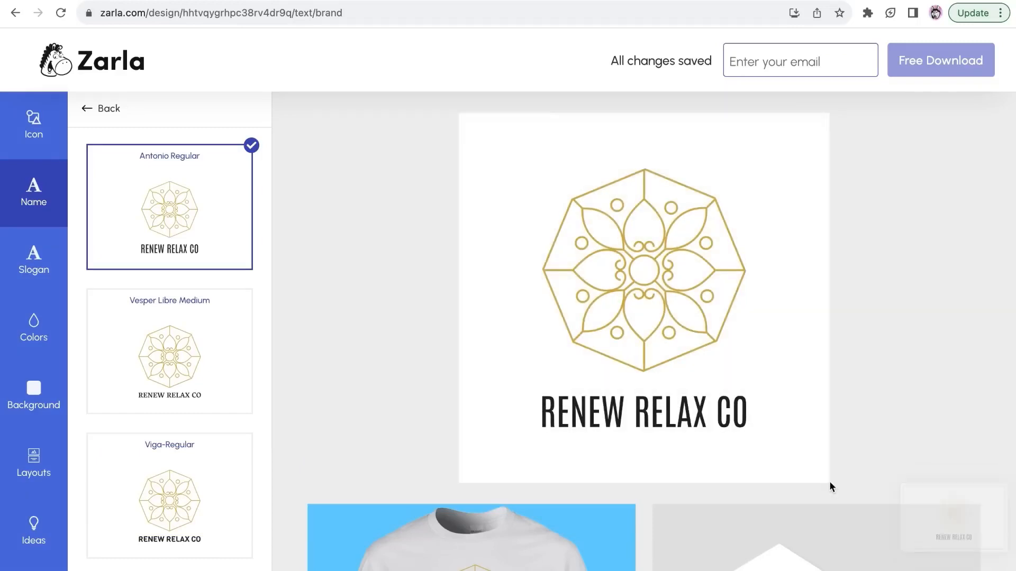
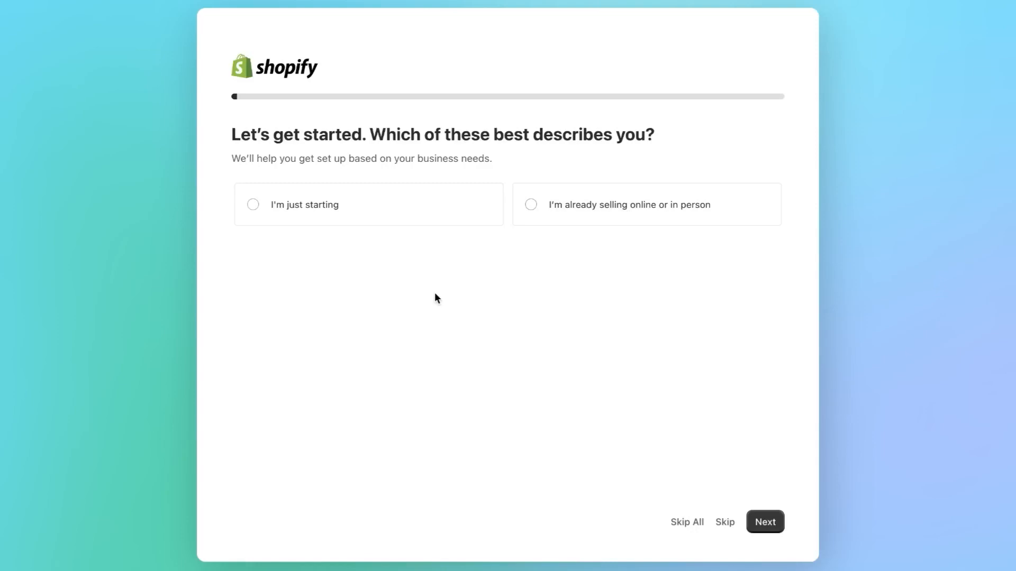
Skip all of the Shopify onboarding questions and confirm United States as the business location
{"action": "left_click", "coordinate": [694, 525]}
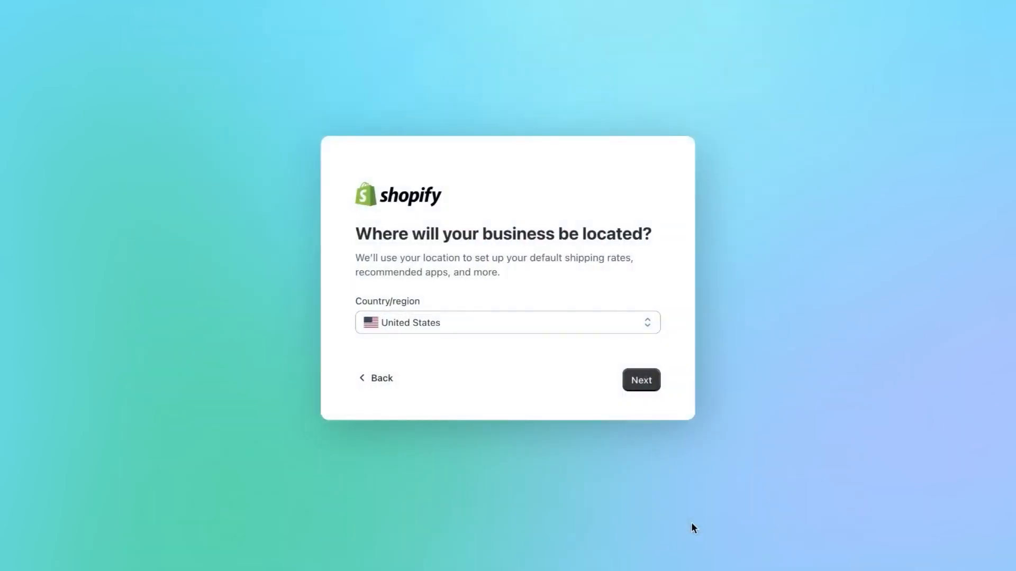
{"action": "left_click", "coordinate": [643, 382]}
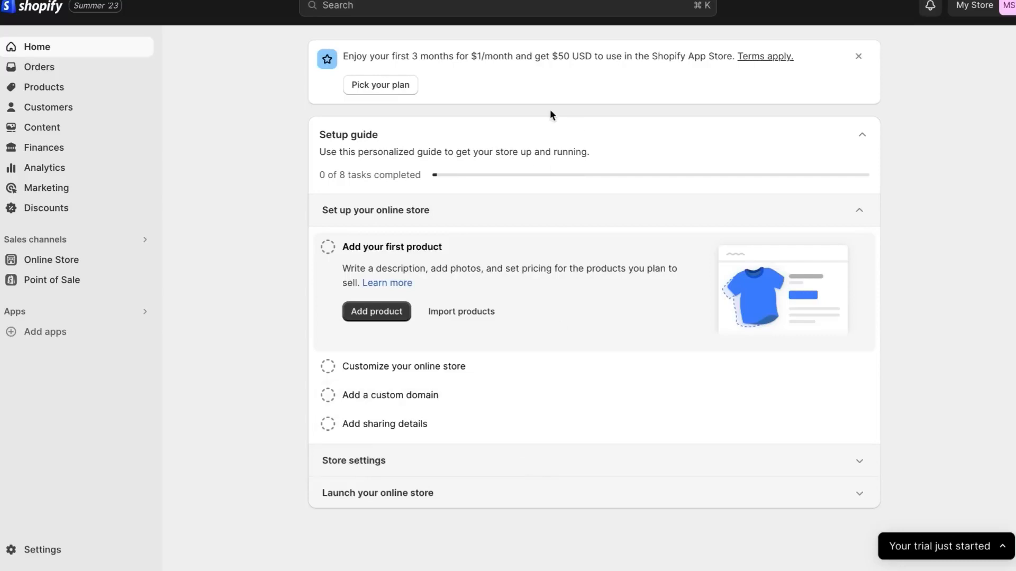
Go through the setup guide to the store settings, name the store Renew Relax Co, and save the change
{"action": "left_click", "coordinate": [588, 218]}
{"action": "left_click", "coordinate": [517, 245]}
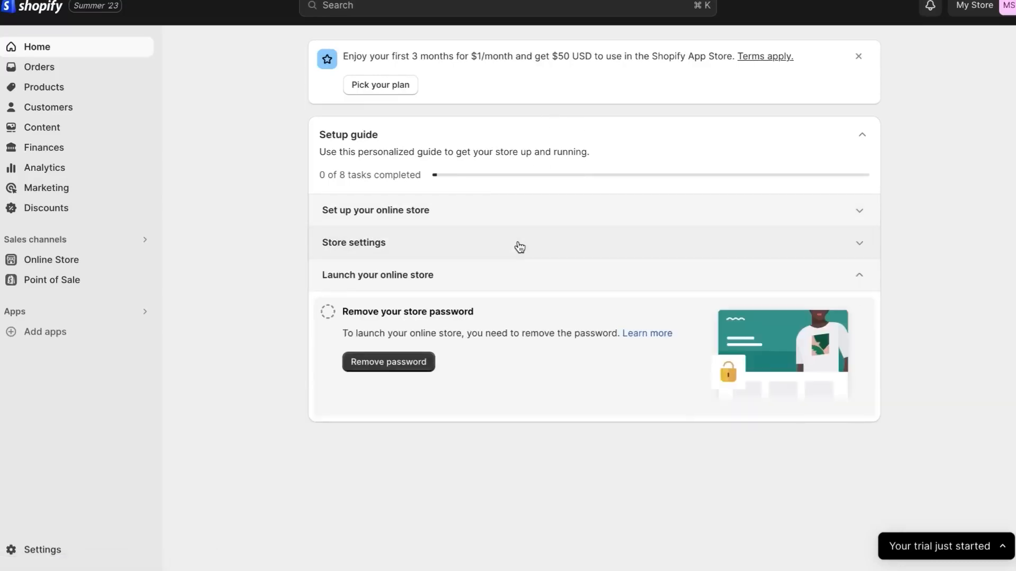
{"action": "left_click", "coordinate": [519, 249]}
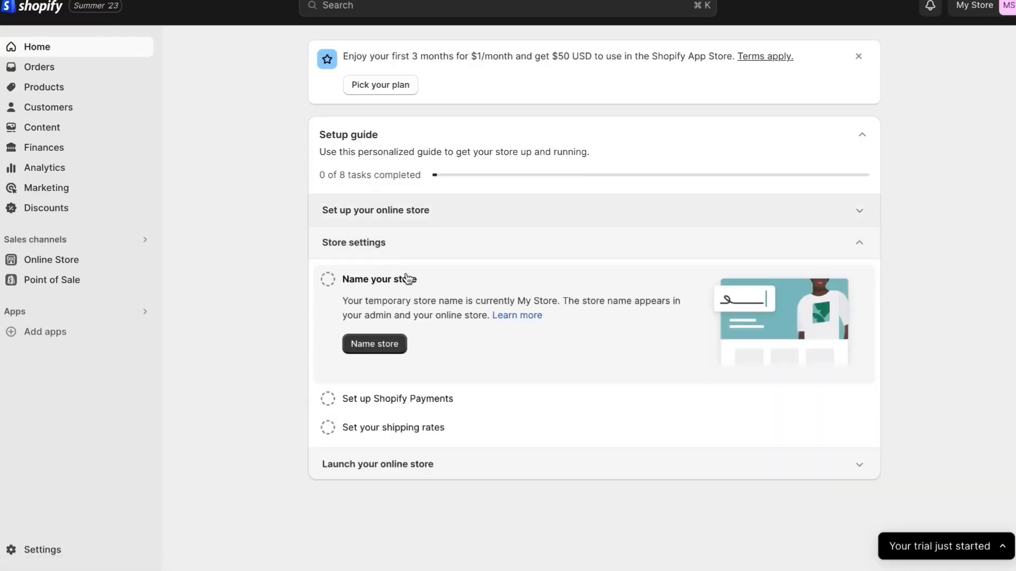
{"action": "left_click", "coordinate": [376, 344]}
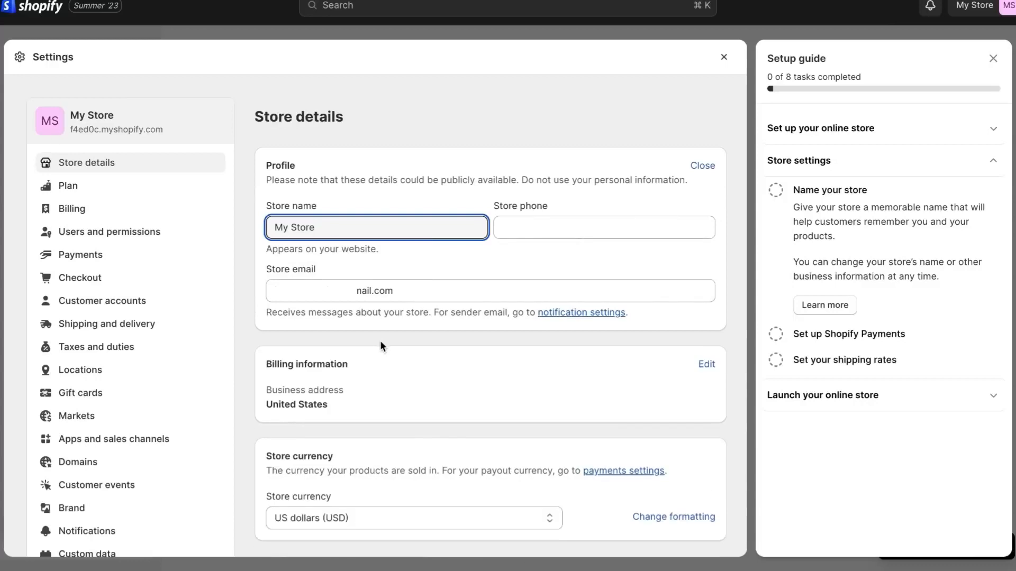
{"action": "triple_click", "coordinate": [335, 223]}
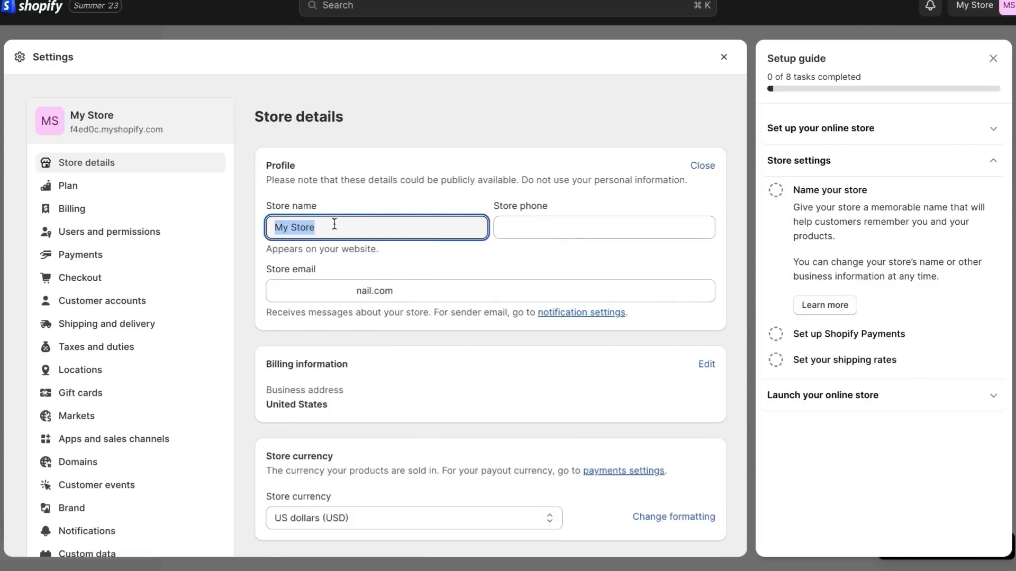
{"action": "type", "text": "Renew Relax "}
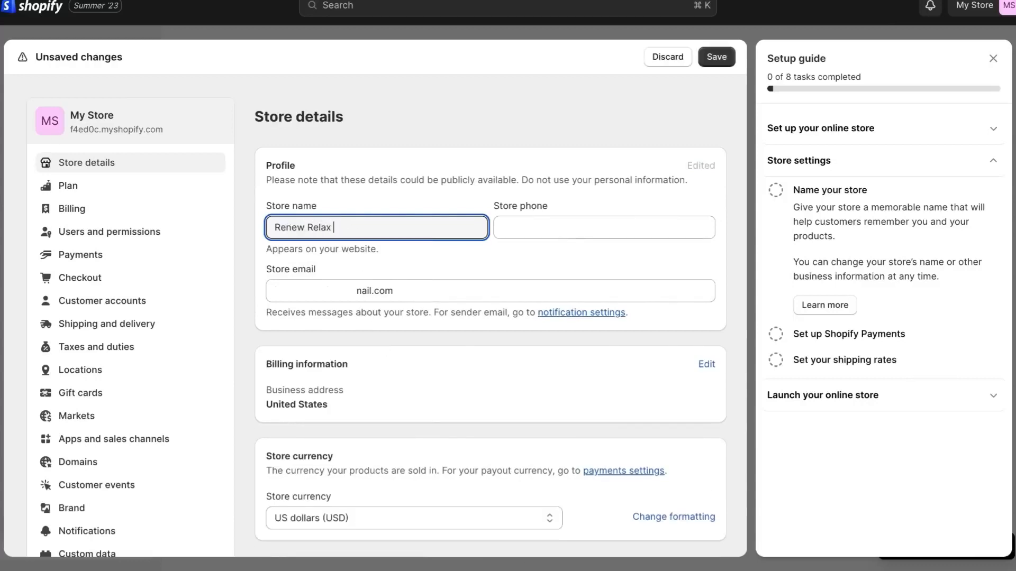
{"action": "type", "text": "Co."}
{"action": "left_click", "coordinate": [719, 56]}
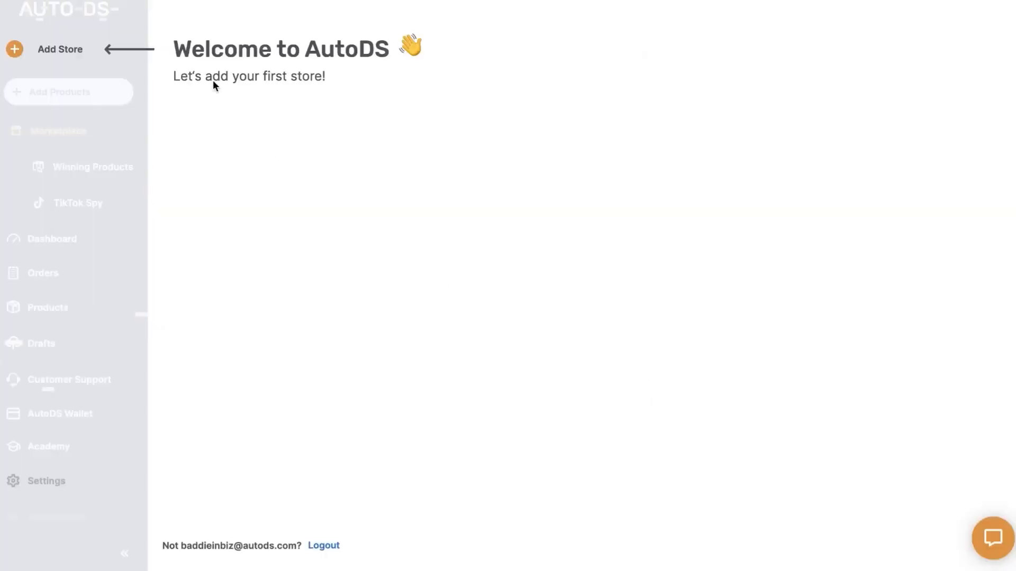
Switch to AutoDS and connect the Shopify store by installing the AutoDS All-In-One Dropshipping app with the existing Shopify account
{"action": "left_click", "coordinate": [49, 53]}
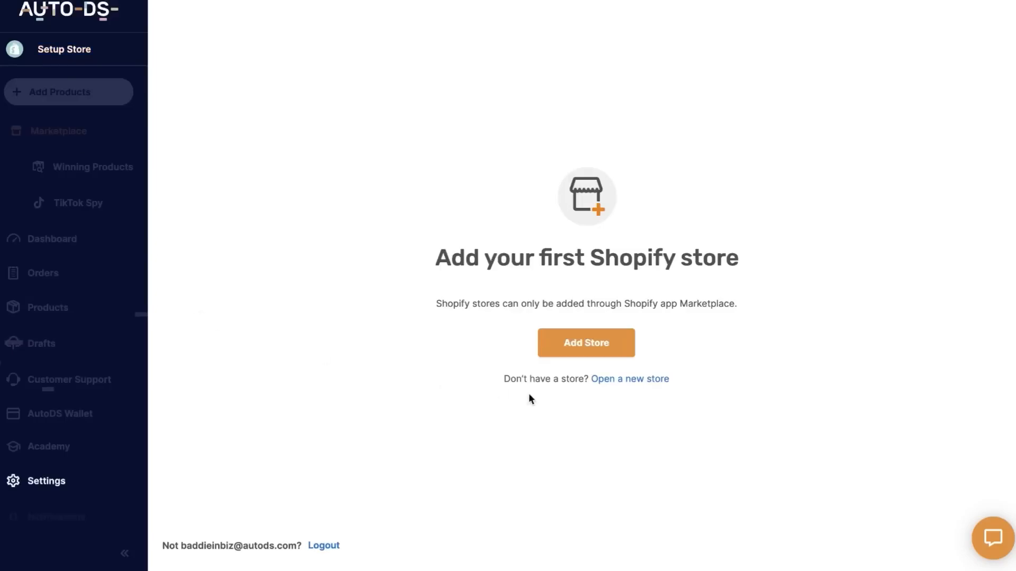
{"action": "left_click", "coordinate": [618, 335]}
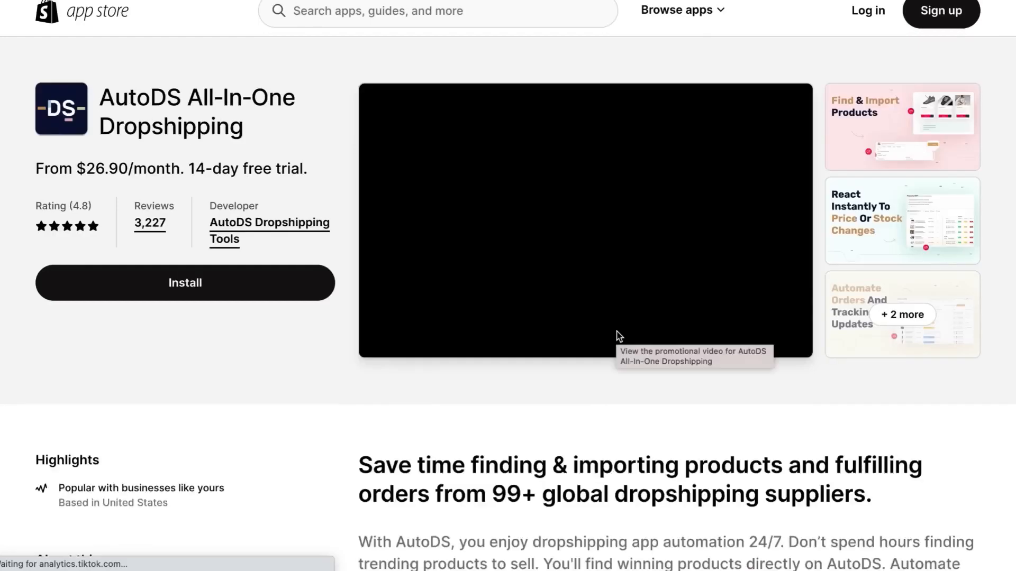
{"action": "left_click", "coordinate": [180, 286]}
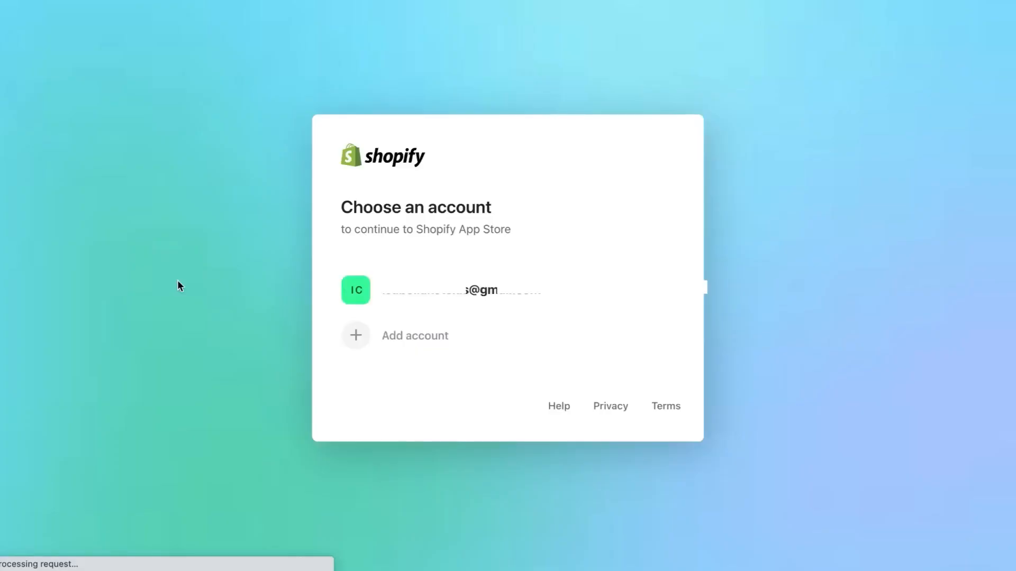
{"action": "left_click", "coordinate": [466, 297]}
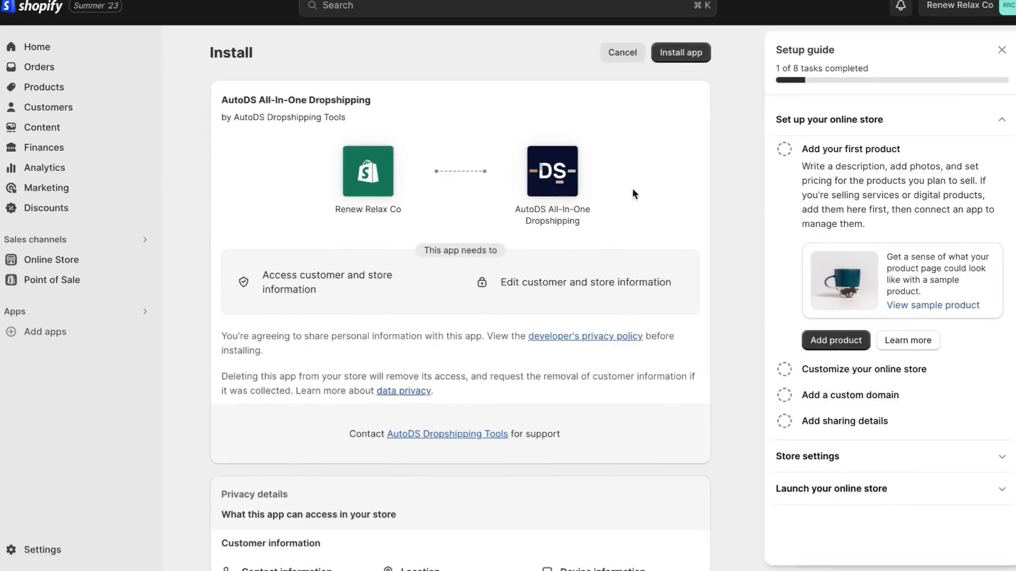
{"action": "left_click", "coordinate": [688, 53]}
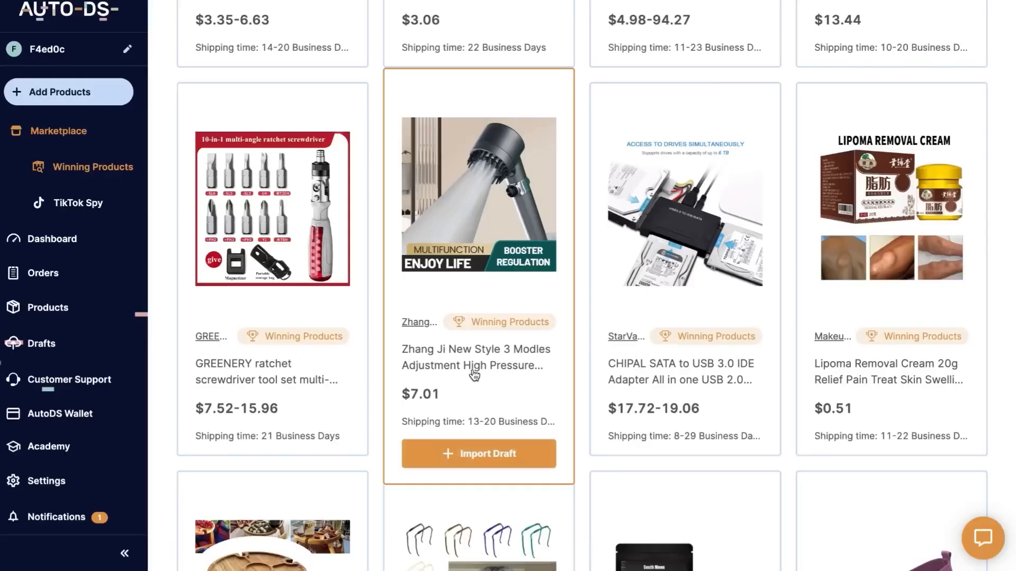
Add the Zhang Ji high-pressure shower head to the AutoDS drafts and import that draft into the store
{"action": "left_click", "coordinate": [467, 454]}
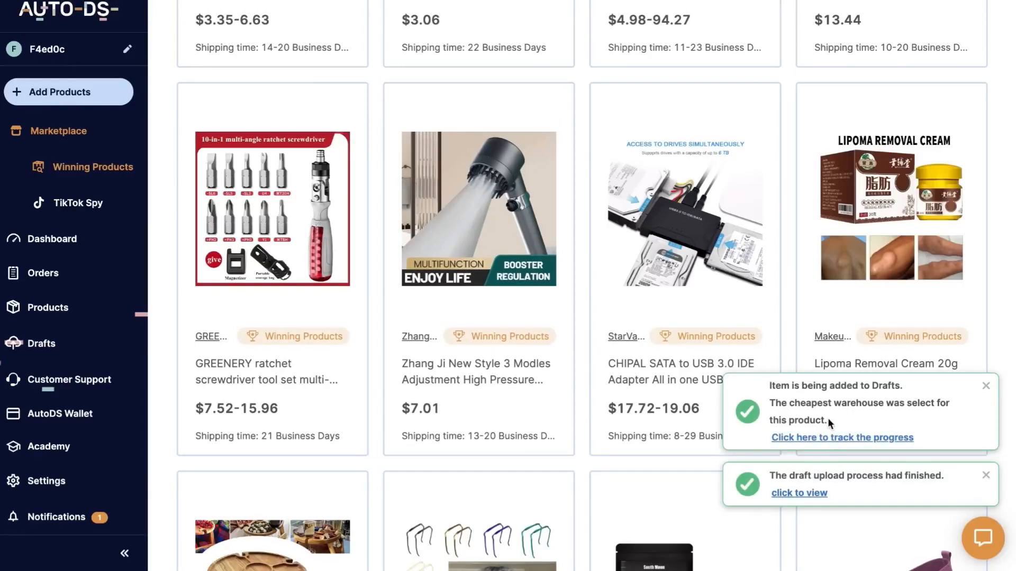
{"action": "left_click", "coordinate": [787, 494]}
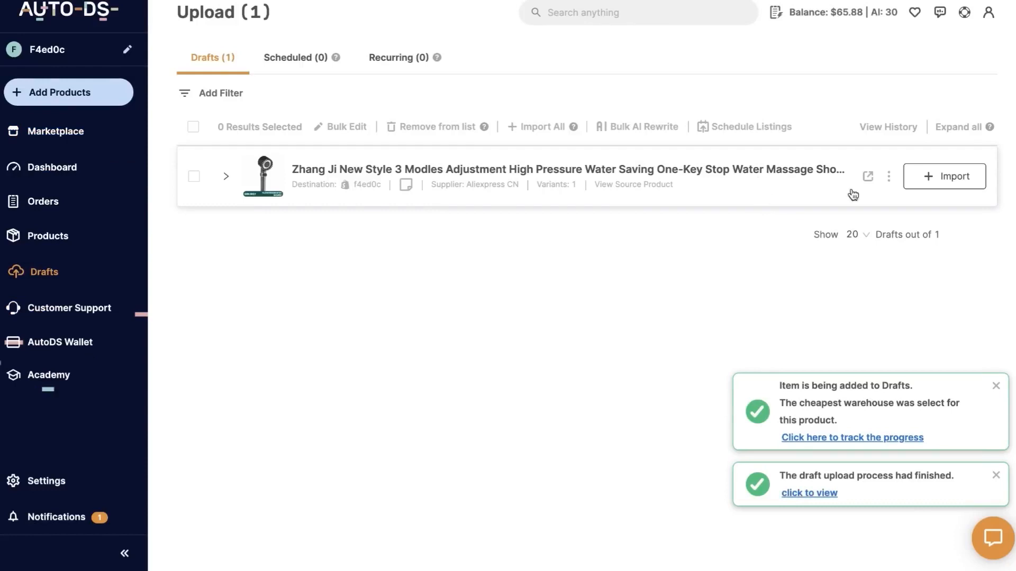
{"action": "left_click", "coordinate": [931, 179]}
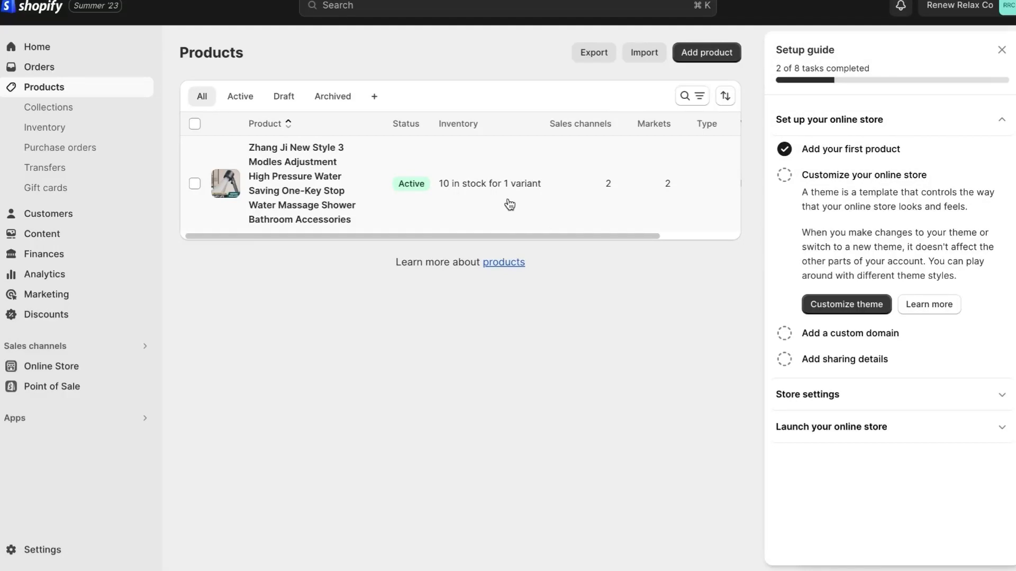
Switch to the Shopify store's themes and add the free Sense theme to the theme library
{"action": "left_click", "coordinate": [833, 306]}
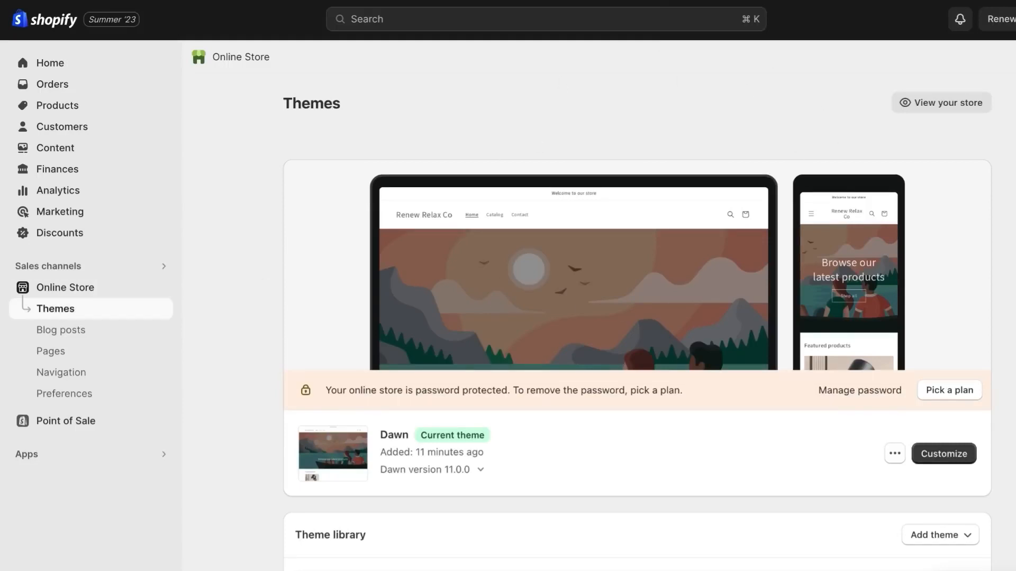
{"action": "scroll", "coordinate": [279, 353], "scroll_direction": "down", "scroll_amount": 10}
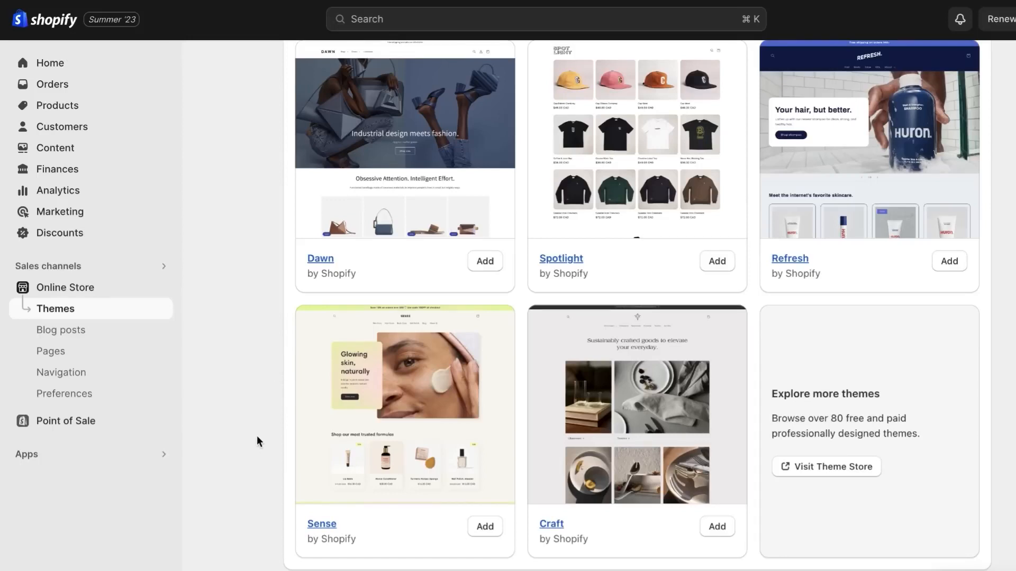
{"action": "left_click", "coordinate": [490, 536]}
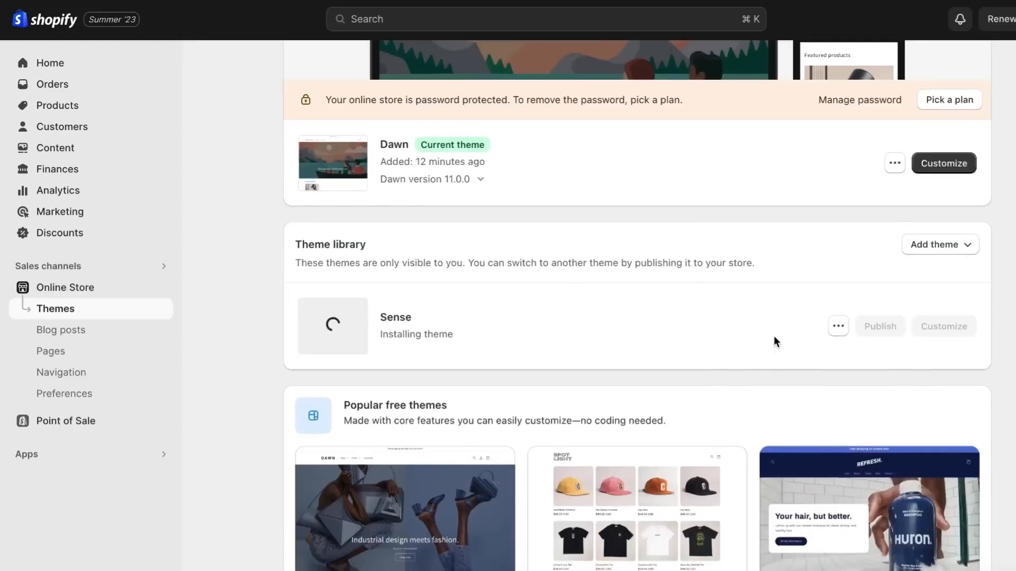
Look over the other popular free themes and open the newly added Sense theme for customization
{"action": "scroll", "coordinate": [774, 337], "scroll_direction": "down", "scroll_amount": 1}
{"action": "scroll", "coordinate": [914, 341], "scroll_direction": "down", "scroll_amount": 6}
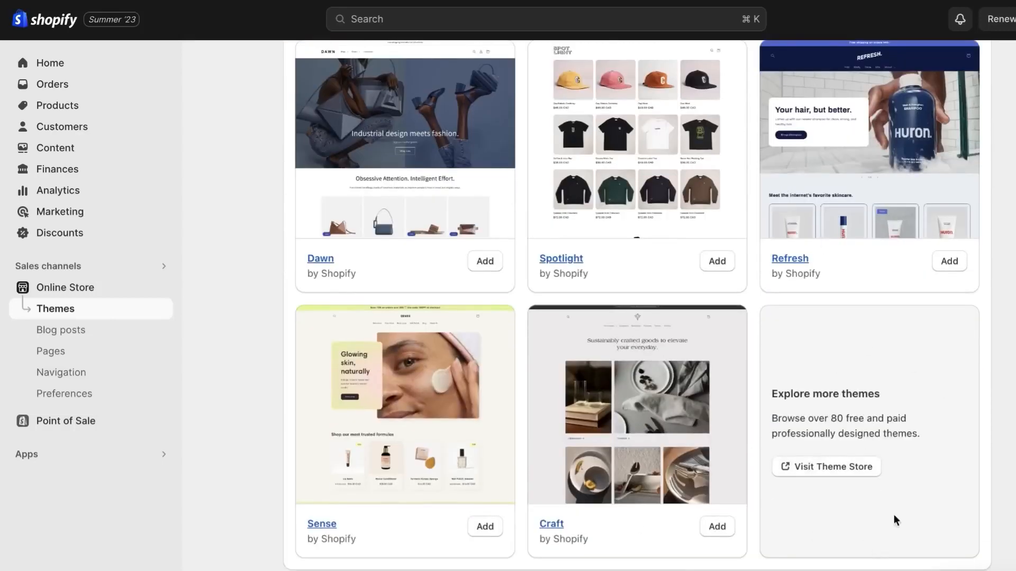
{"action": "scroll", "coordinate": [895, 519], "scroll_direction": "up", "scroll_amount": 7}
{"action": "left_click", "coordinate": [923, 262]}
{"action": "left_click", "coordinate": [795, 262]}
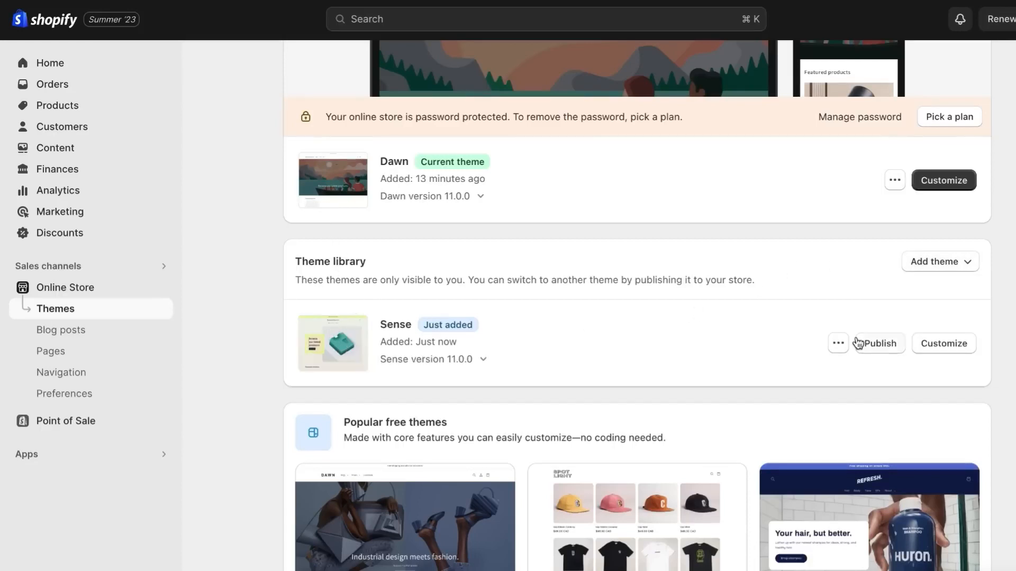
{"action": "left_click", "coordinate": [945, 343]}
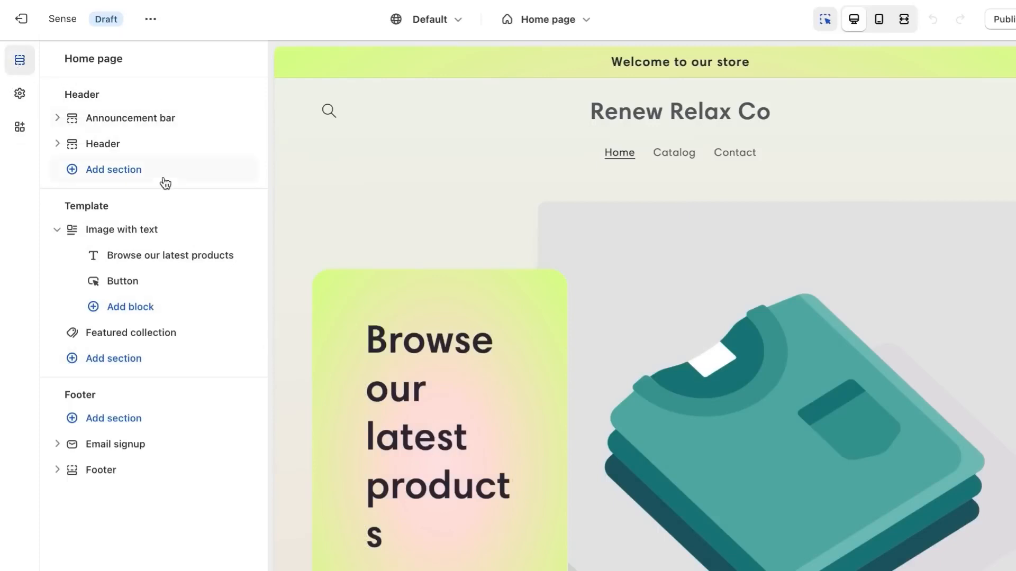
Upload the Renew Relax Co logo screenshot from the DROPSHIPPING COURSE folder and apply it as the theme's logo
{"action": "left_click", "coordinate": [21, 97]}
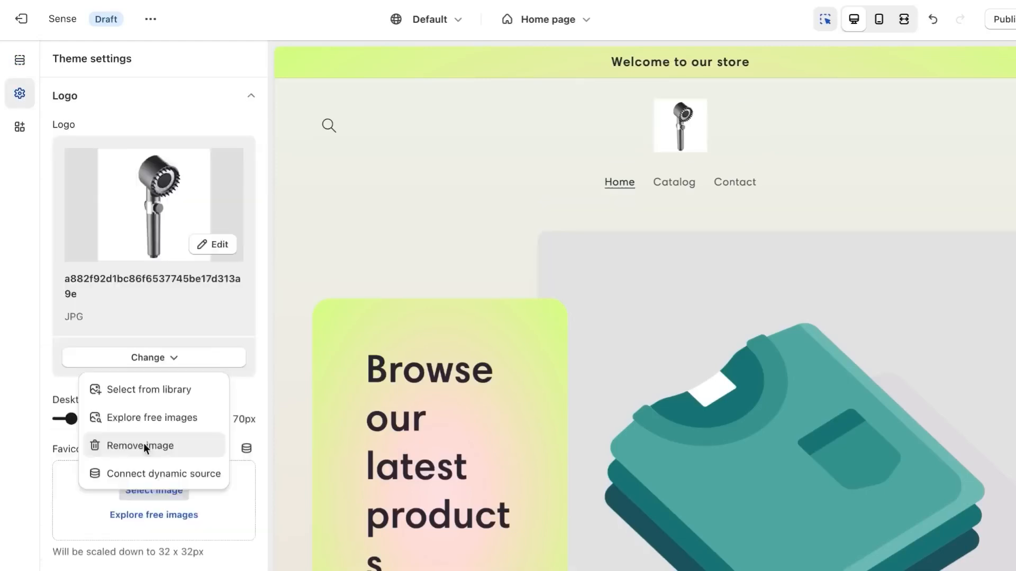
{"action": "left_click", "coordinate": [142, 444]}
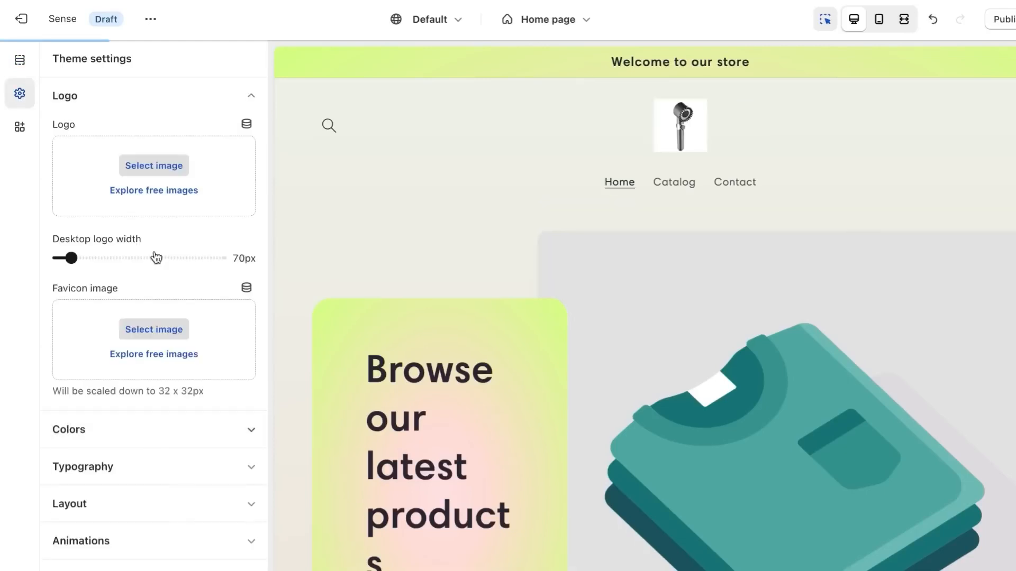
{"action": "left_click", "coordinate": [142, 165]}
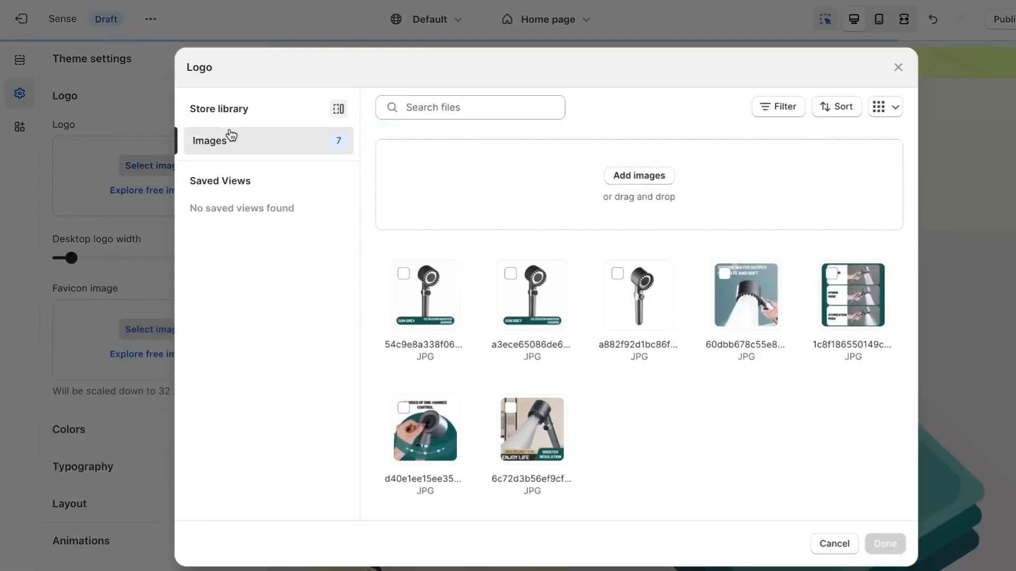
{"action": "left_click", "coordinate": [631, 178]}
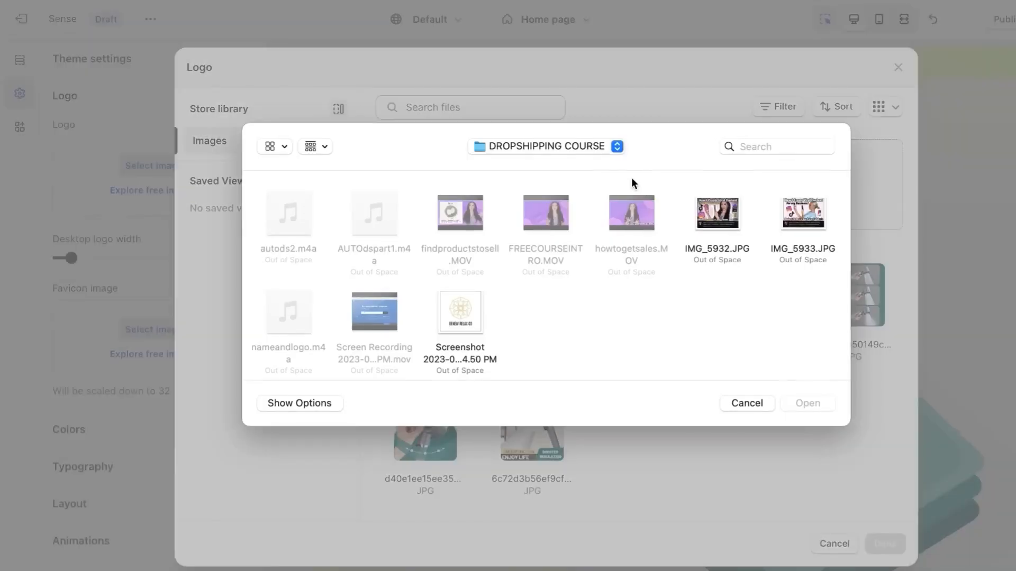
{"action": "left_click", "coordinate": [459, 331]}
{"action": "double_click", "coordinate": [460, 332]}
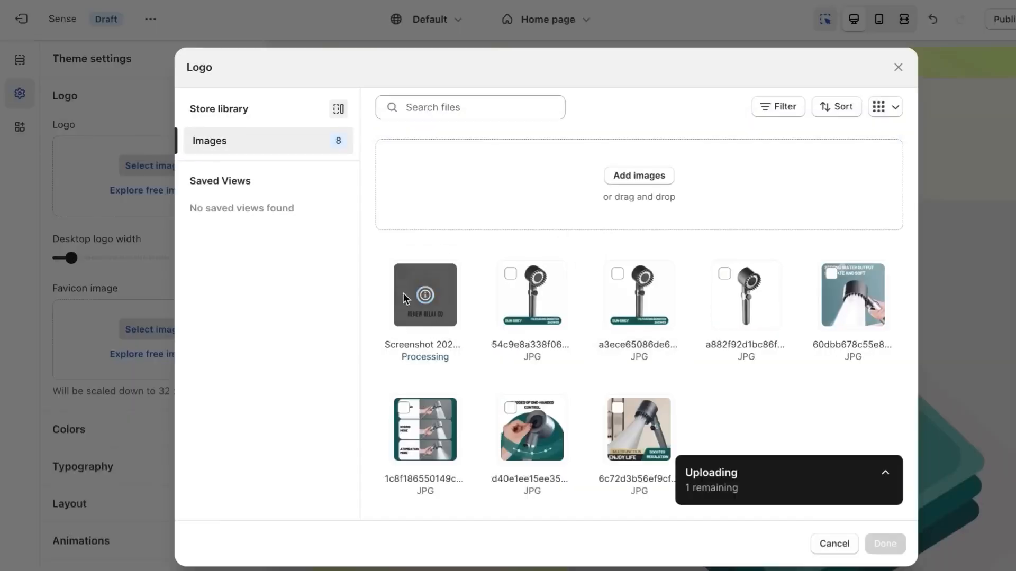
{"action": "left_click", "coordinate": [898, 548]}
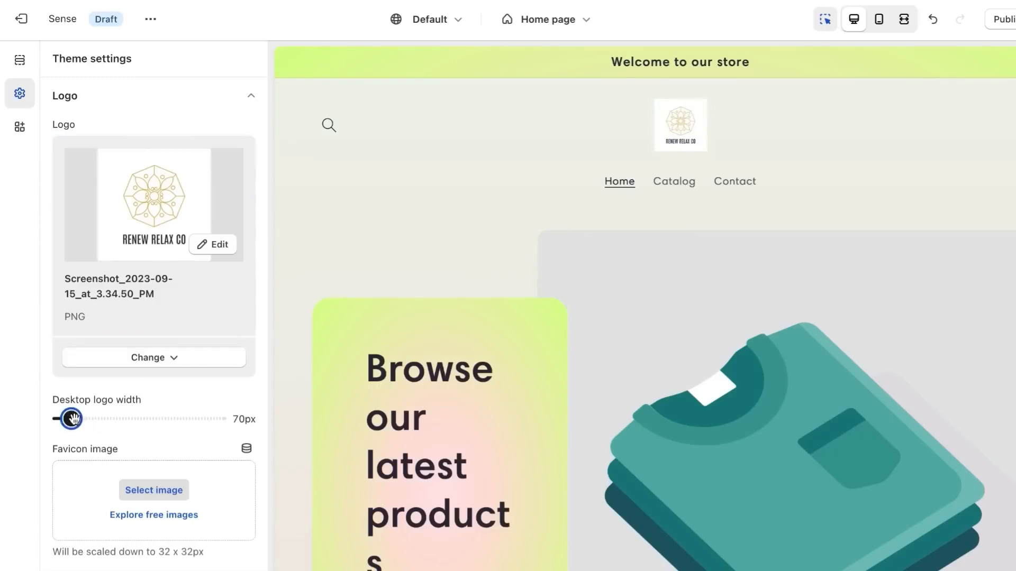
Enlarge the desktop logo width to 150px and collapse the logo settings
{"action": "left_click_drag", "start_coordinate": [71, 419], "coordinate": [95, 420]}
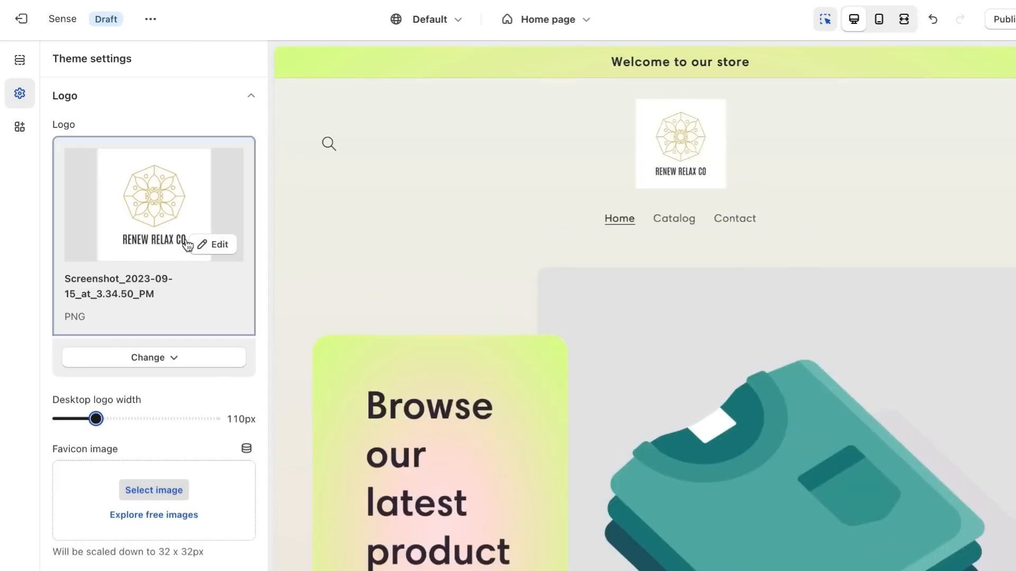
{"action": "left_click_drag", "start_coordinate": [96, 419], "coordinate": [121, 422]}
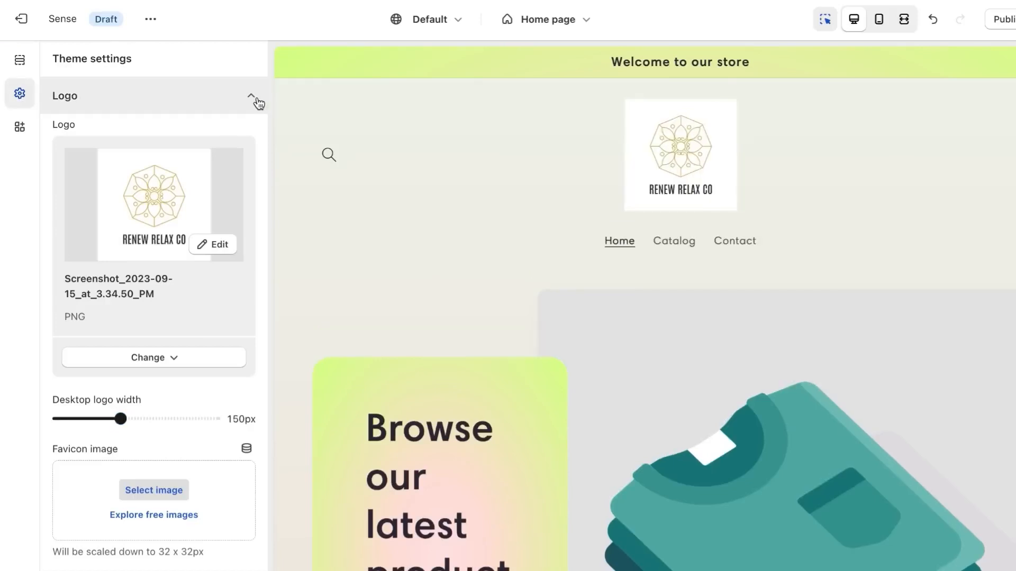
{"action": "left_click", "coordinate": [258, 103]}
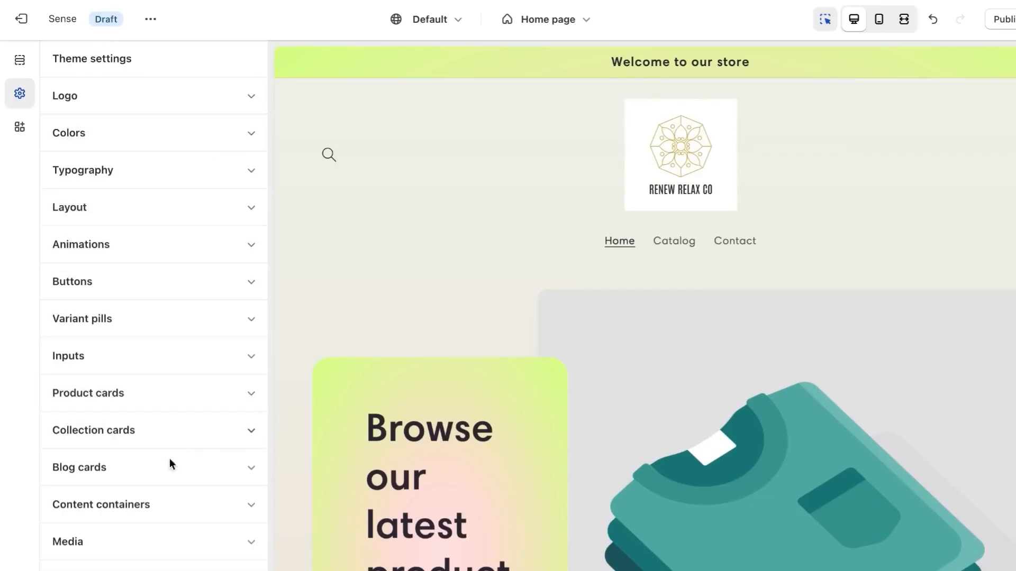
Check the theme's app embeds and return to the theme settings
{"action": "left_click", "coordinate": [193, 53]}
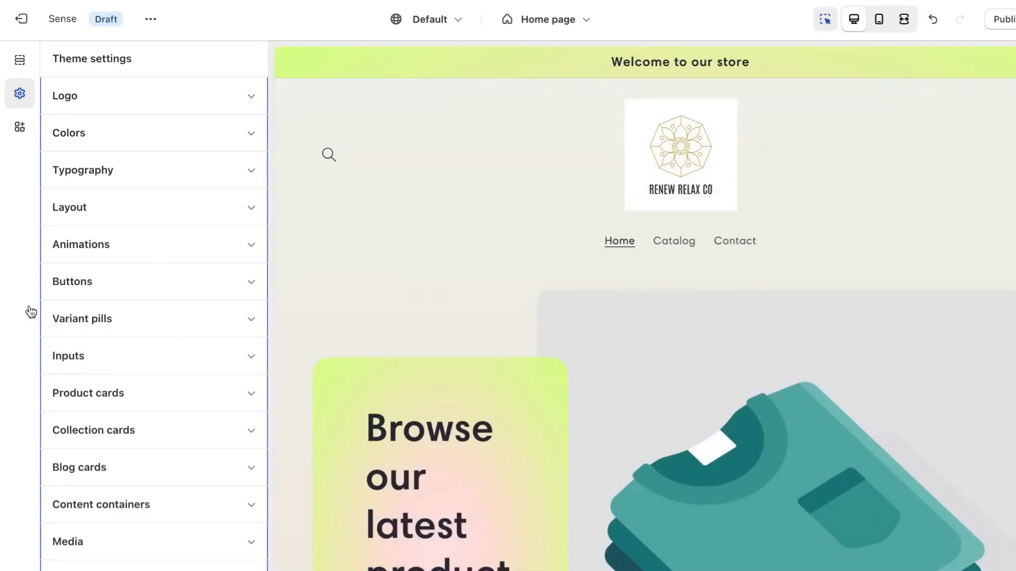
{"action": "left_click", "coordinate": [21, 128]}
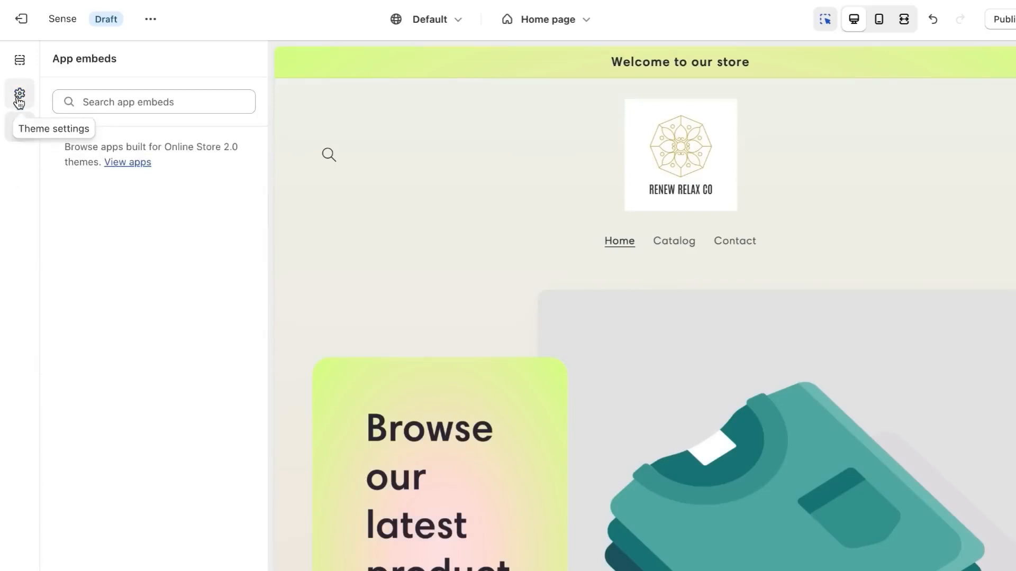
{"action": "left_click", "coordinate": [20, 95]}
{"action": "left_click", "coordinate": [25, 133]}
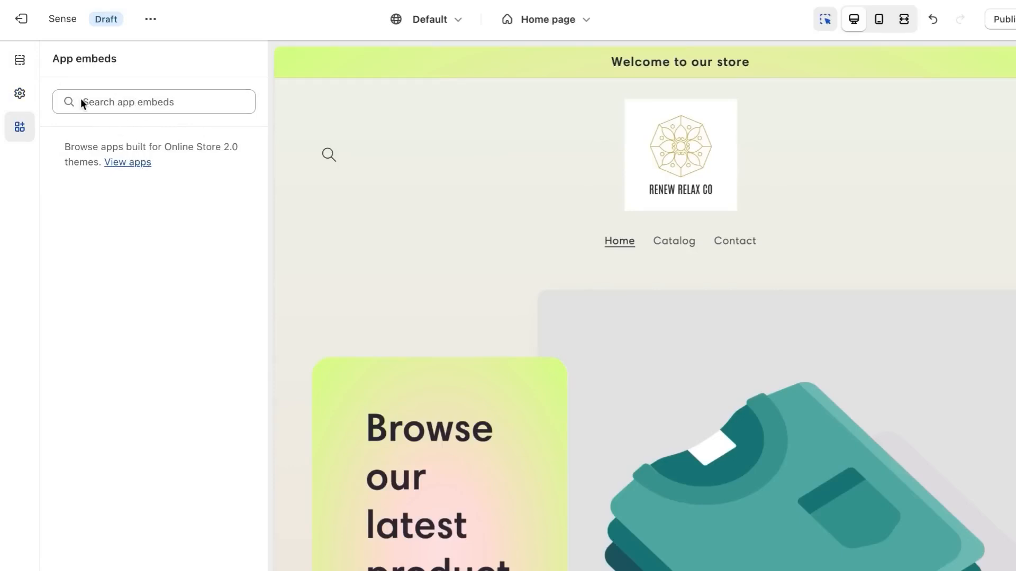
{"action": "left_click", "coordinate": [21, 94]}
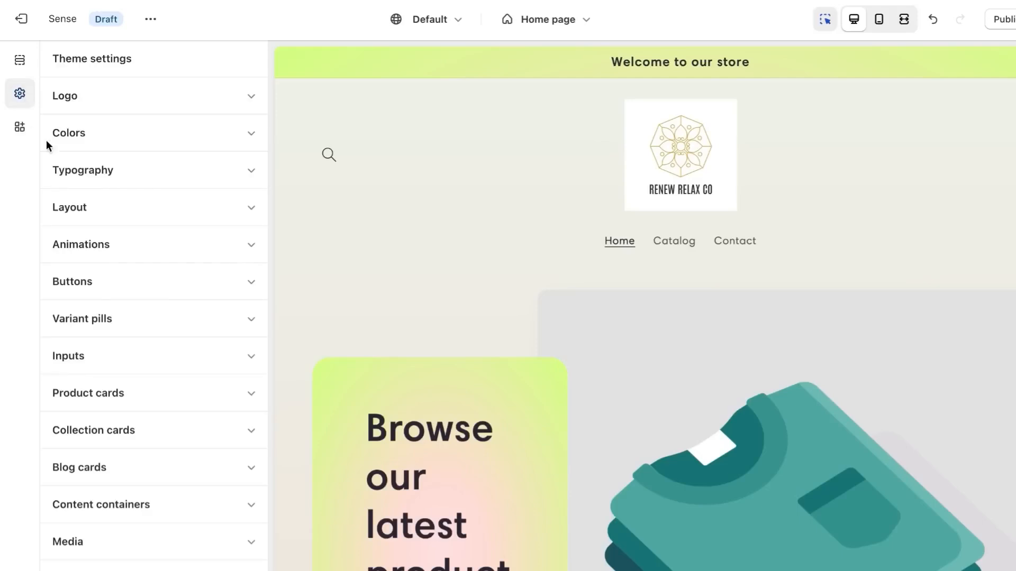
Open color scheme 2 in the theme's color settings and examine its colors
{"action": "left_click", "coordinate": [134, 246]}
{"action": "left_click", "coordinate": [175, 243]}
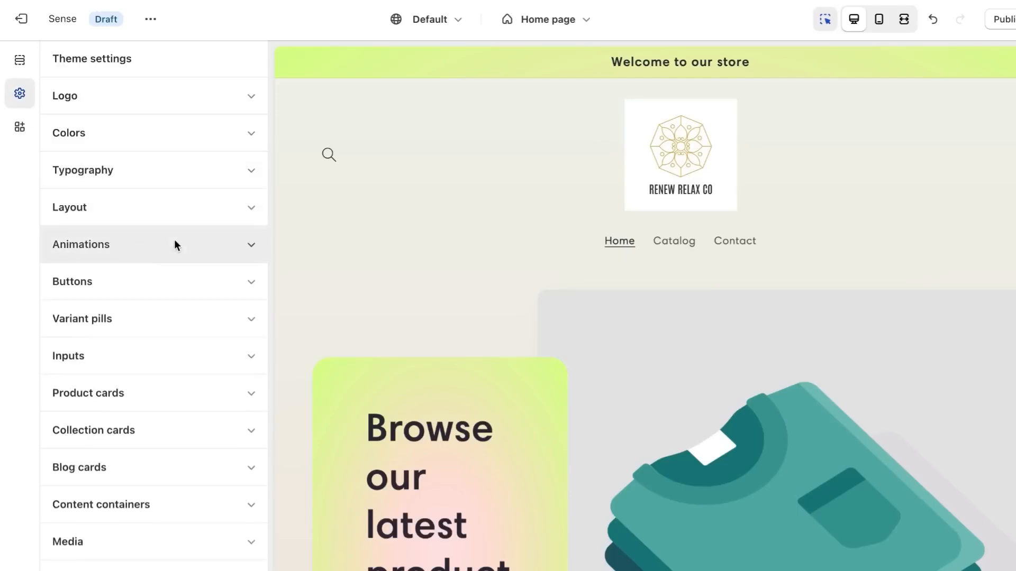
{"action": "left_click", "coordinate": [225, 127]}
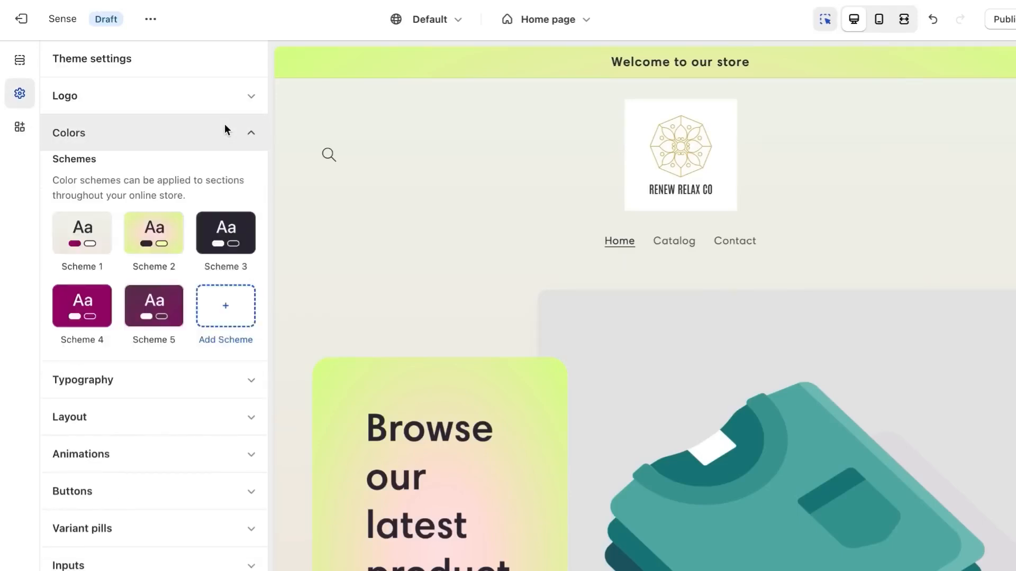
{"action": "left_click", "coordinate": [151, 236]}
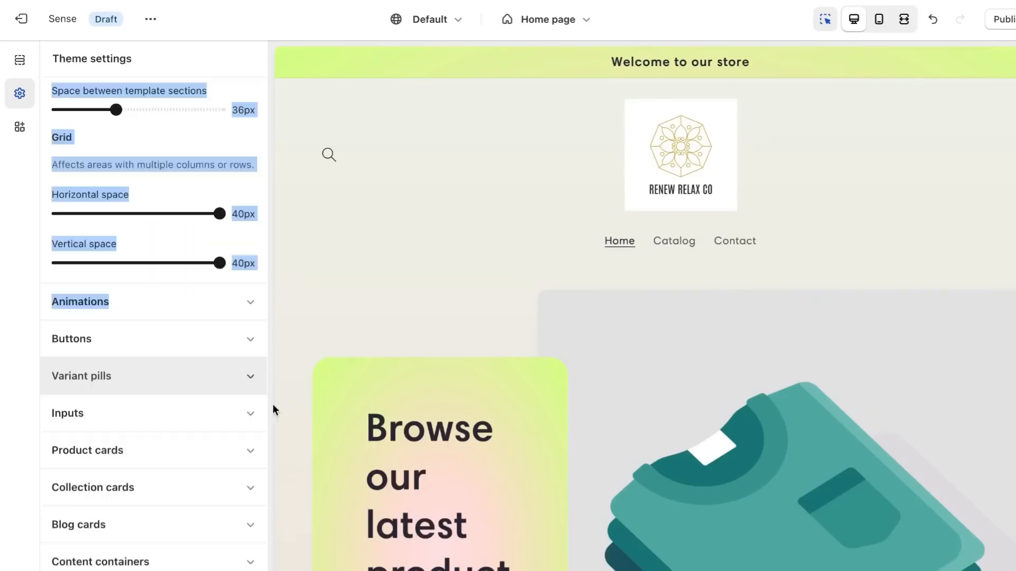
Remove the Image with text section from the home page
{"action": "left_click", "coordinate": [461, 350]}
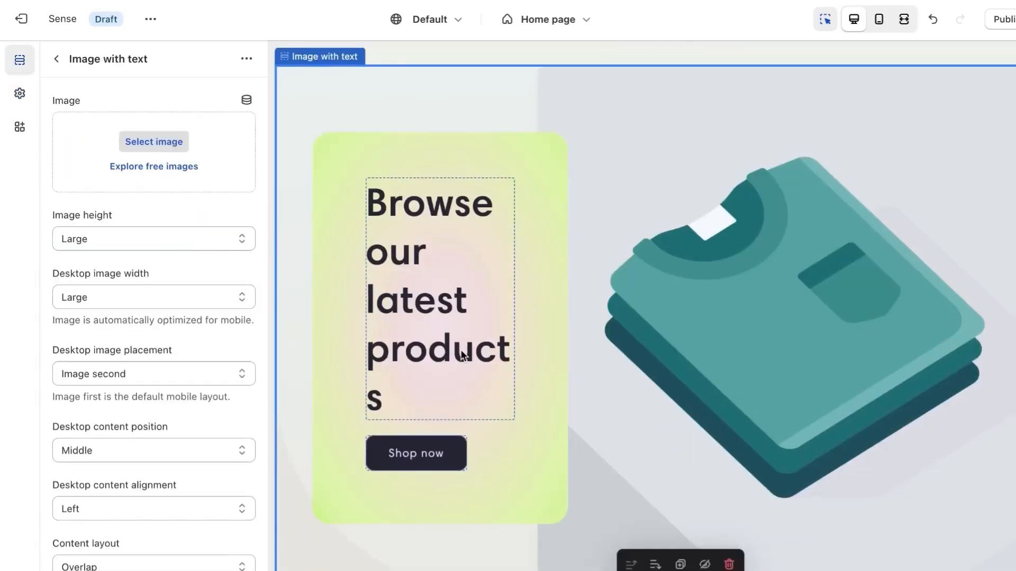
{"action": "left_click", "coordinate": [730, 565]}
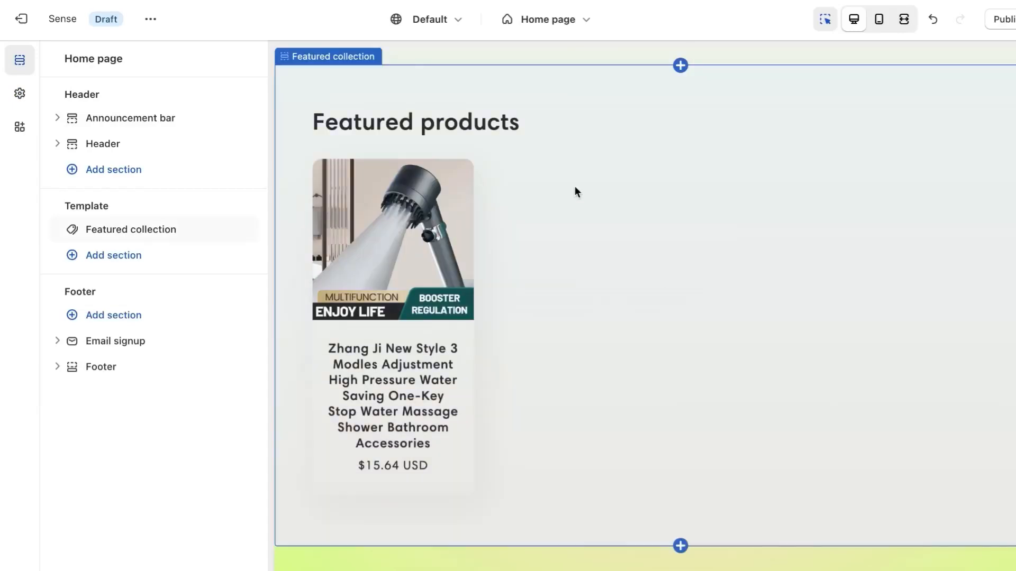
Look over the Featured collection section's settings and return to the home page section list
{"action": "left_click", "coordinate": [575, 160]}
{"action": "left_click", "coordinate": [575, 159]}
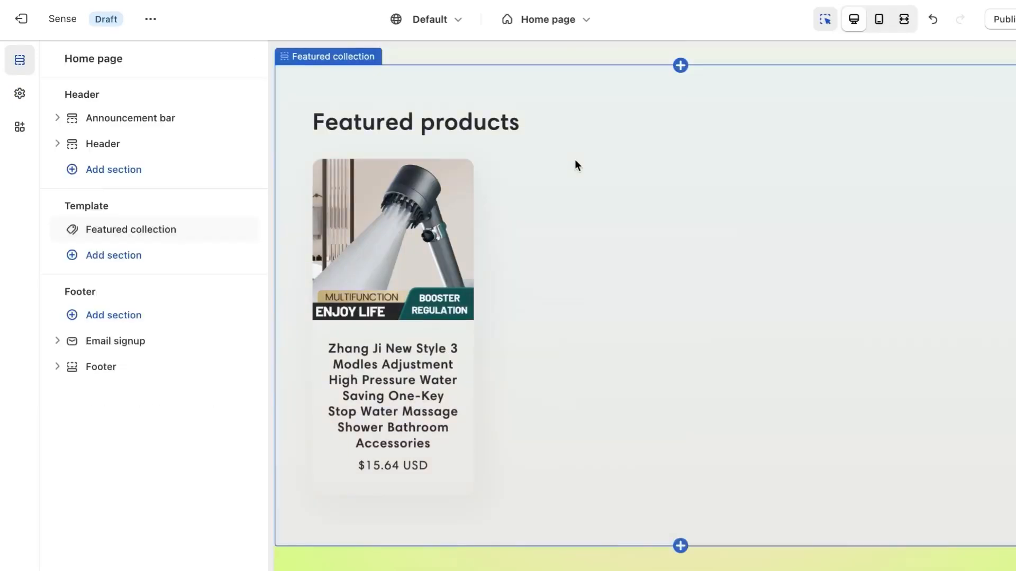
{"action": "left_click", "coordinate": [542, 54]}
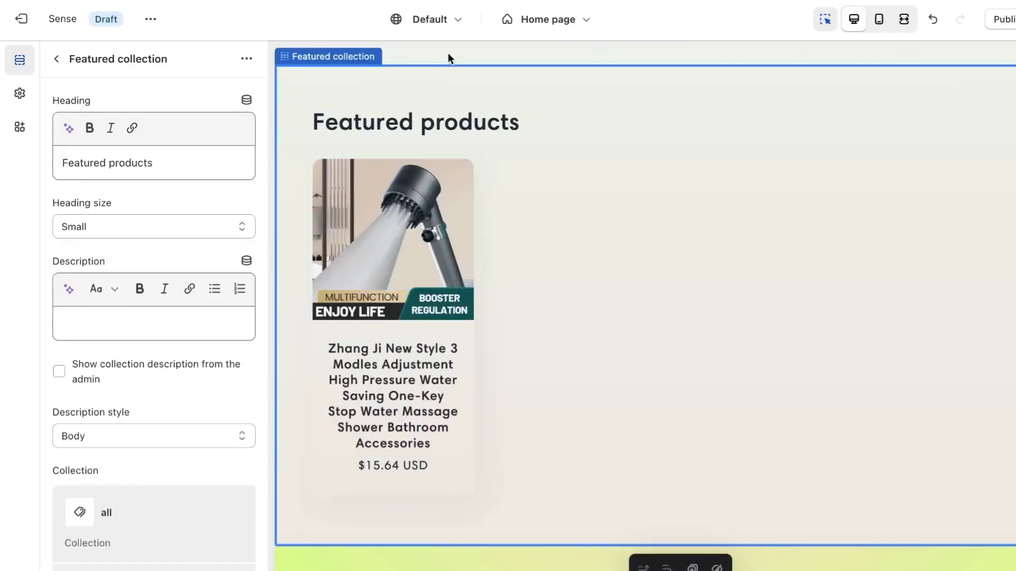
{"action": "scroll", "coordinate": [447, 53], "scroll_direction": "up", "scroll_amount": 5}
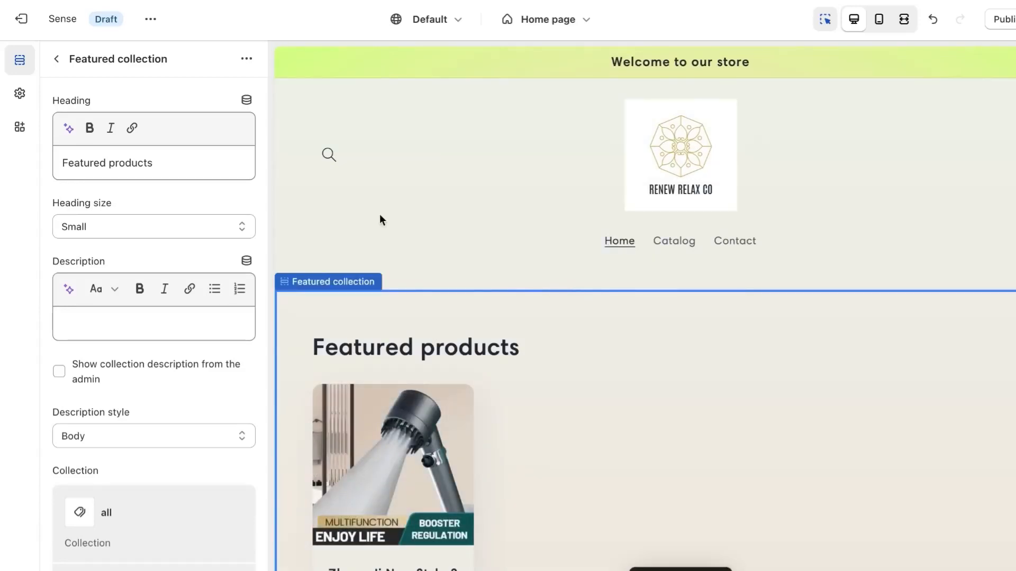
{"action": "left_click", "coordinate": [58, 59]}
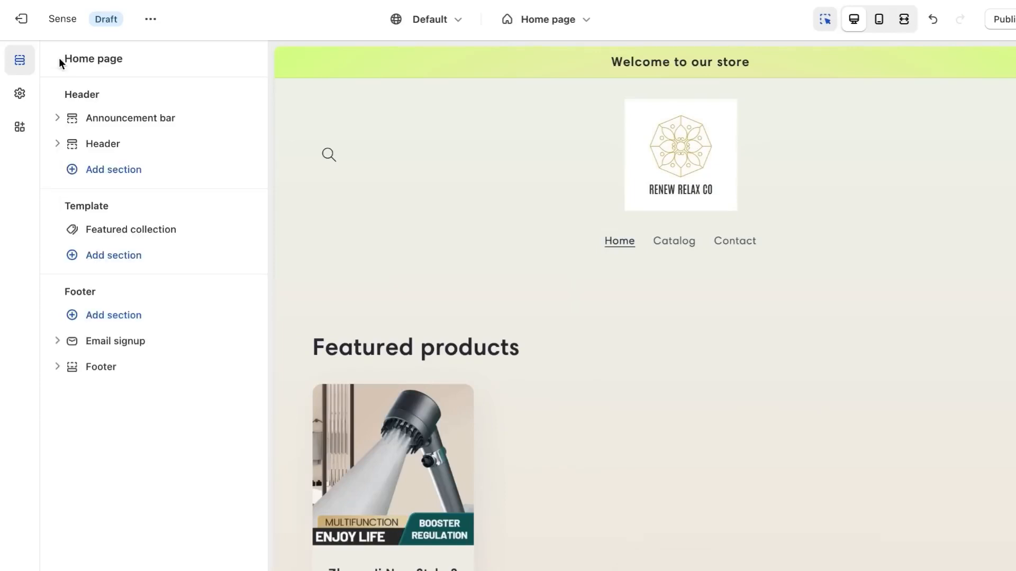
Review the theme settings for layout, animations, buttons, logo, blog cards and media
{"action": "left_click", "coordinate": [25, 95]}
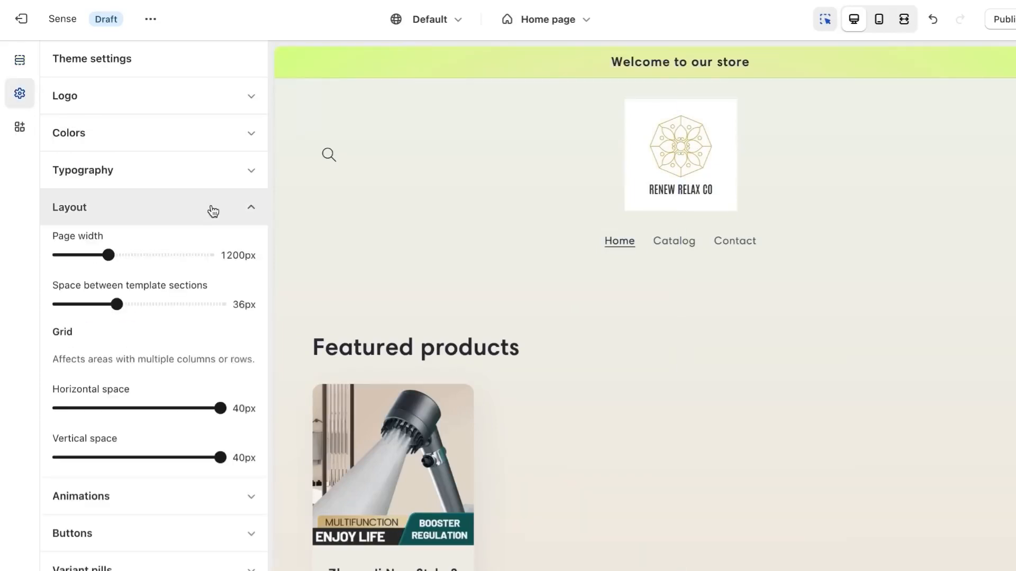
{"action": "left_click", "coordinate": [253, 208]}
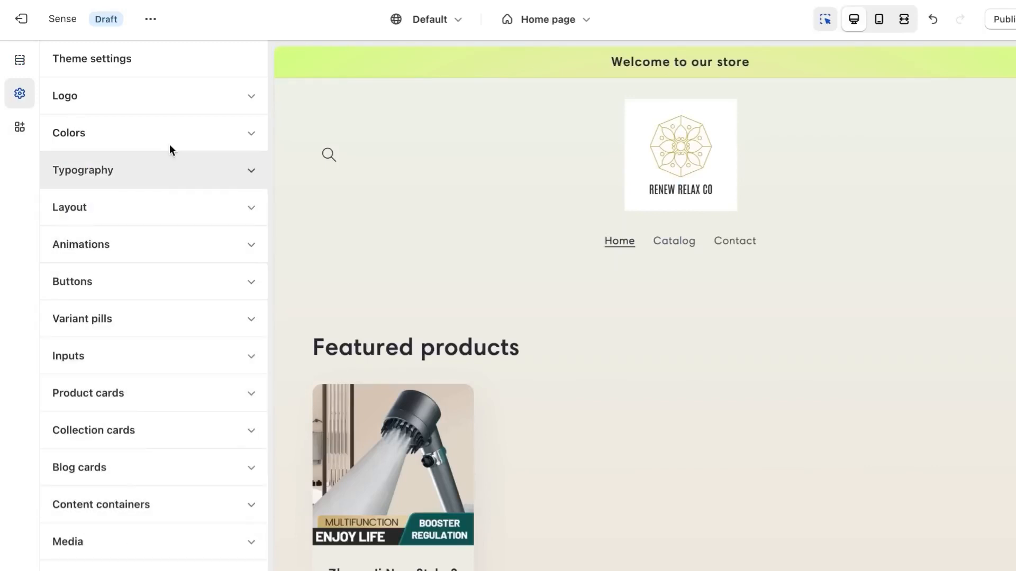
{"action": "left_click", "coordinate": [159, 281]}
{"action": "left_click", "coordinate": [152, 243]}
{"action": "left_click", "coordinate": [146, 210]}
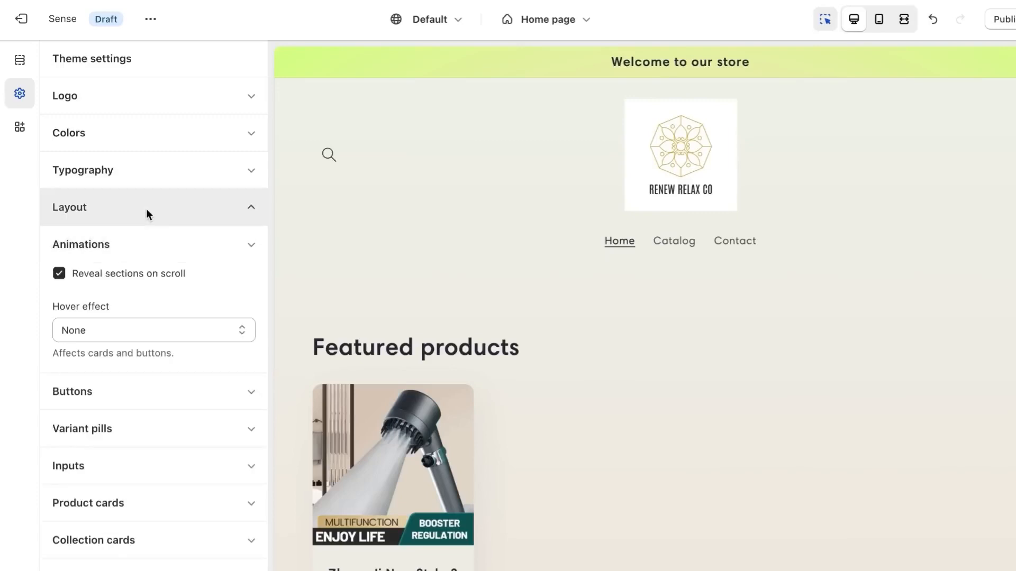
{"action": "left_click", "coordinate": [136, 142]}
{"action": "left_click", "coordinate": [170, 94]}
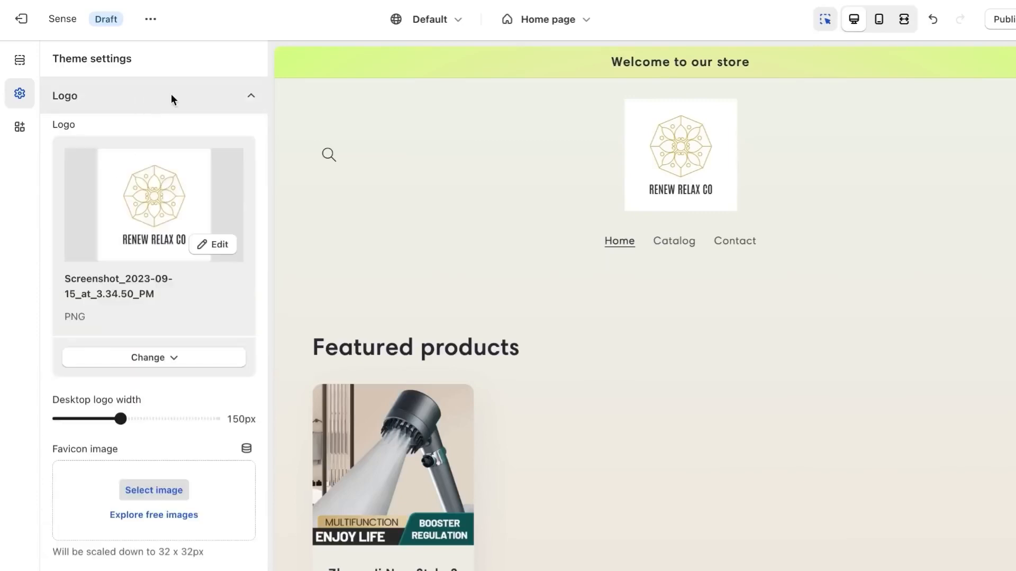
{"action": "left_click", "coordinate": [171, 94]}
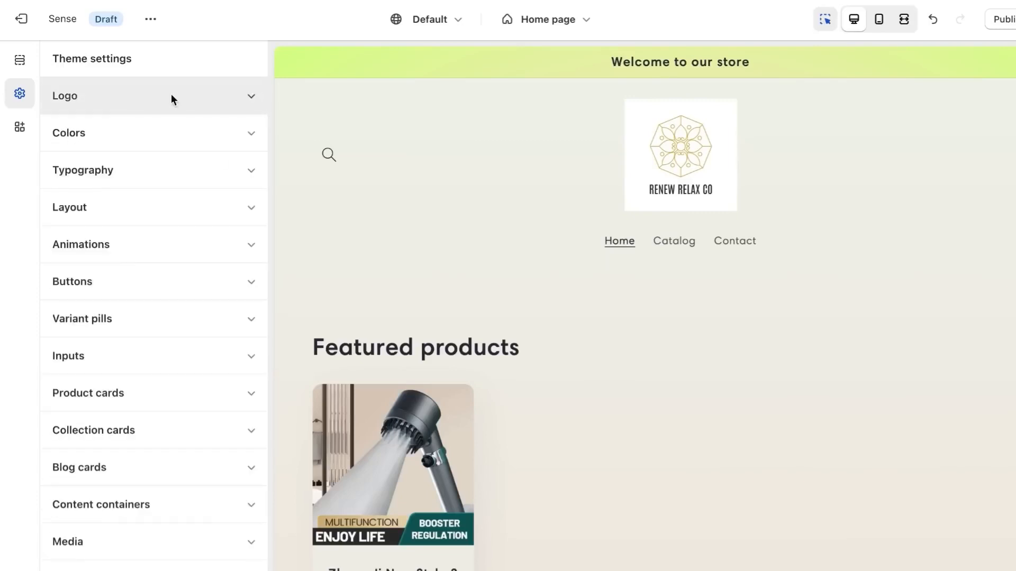
{"action": "left_click", "coordinate": [133, 471]}
{"action": "left_click", "coordinate": [132, 465]}
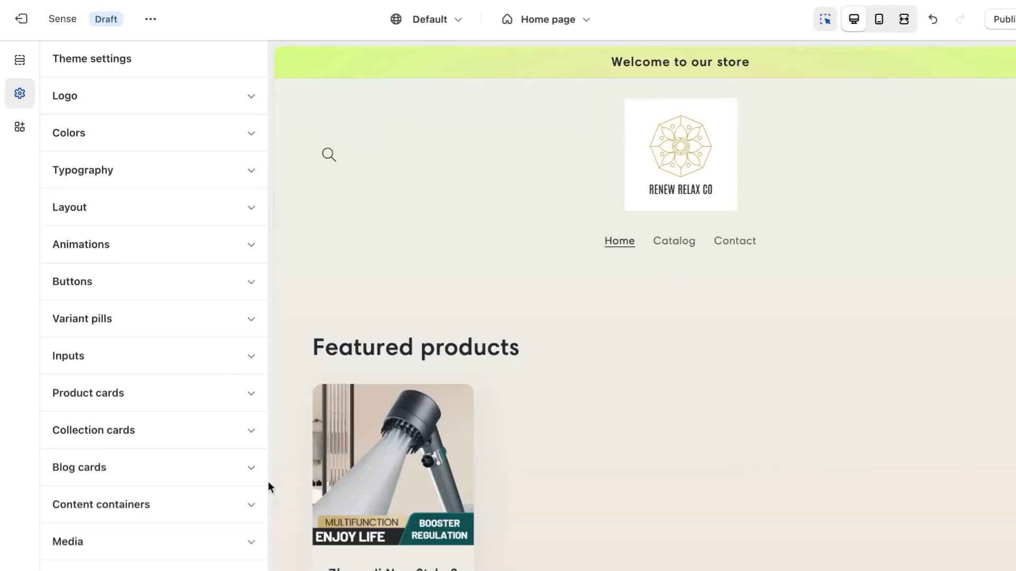
{"action": "left_click", "coordinate": [227, 544]}
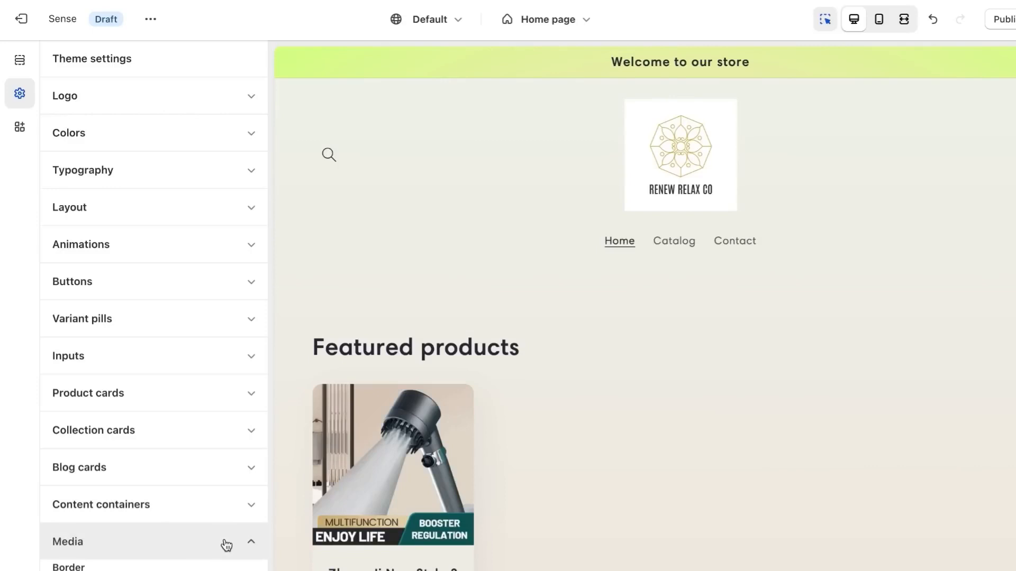
{"action": "left_click", "coordinate": [226, 545]}
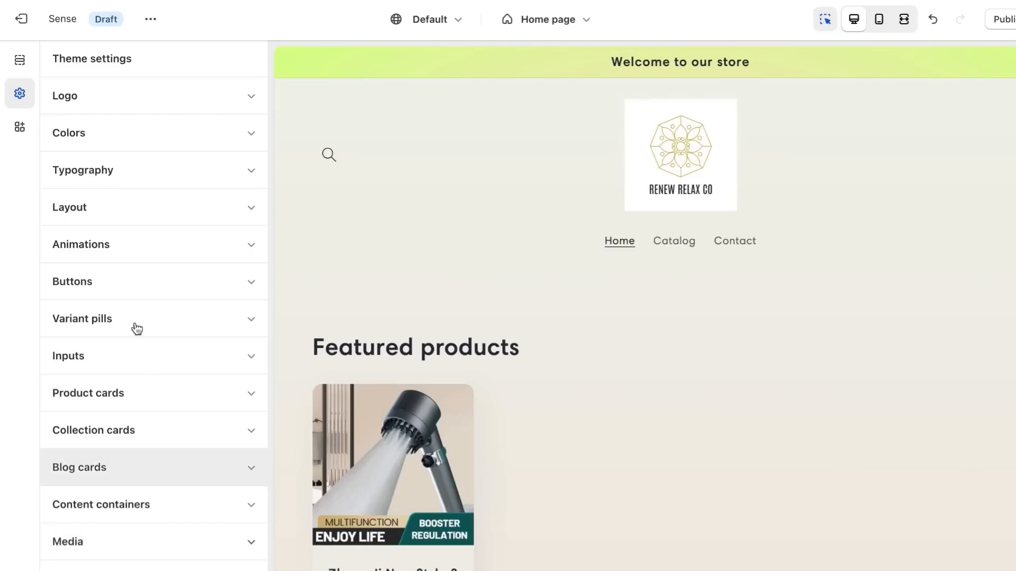
Check the app embeds, return to the home page sections and preview the store in the mobile view
{"action": "left_click", "coordinate": [18, 128]}
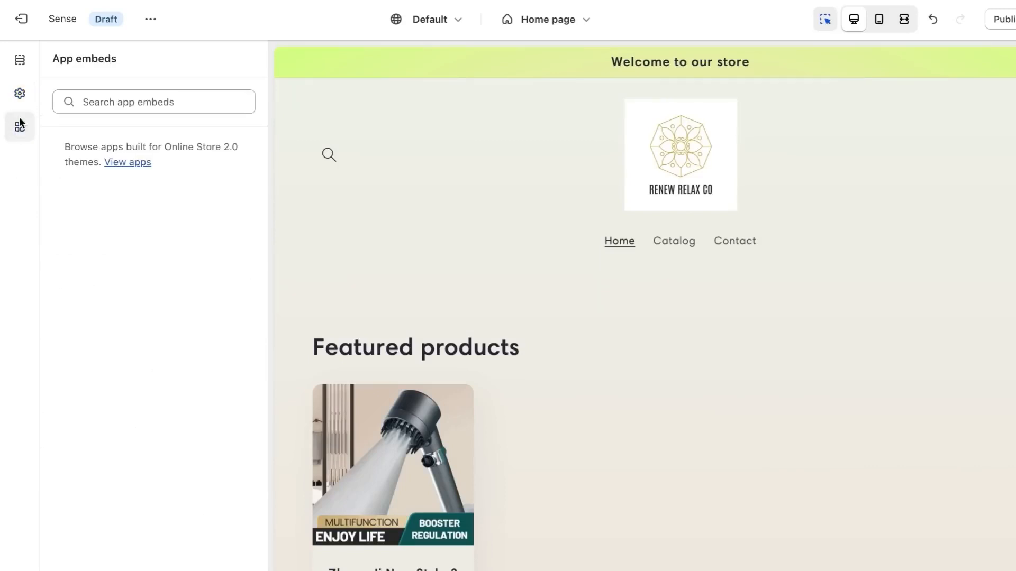
{"action": "left_click", "coordinate": [20, 62]}
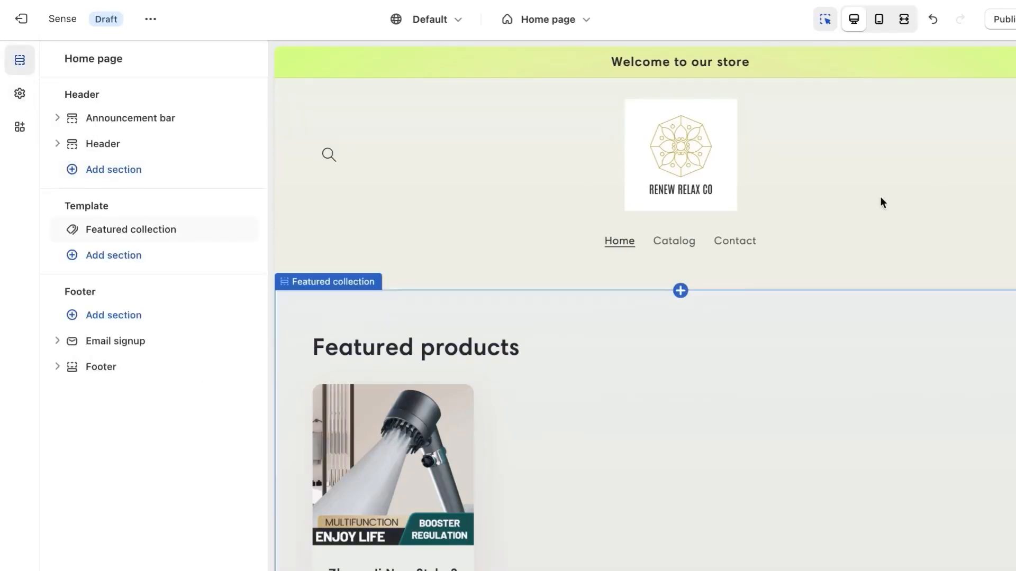
{"action": "left_click", "coordinate": [880, 22]}
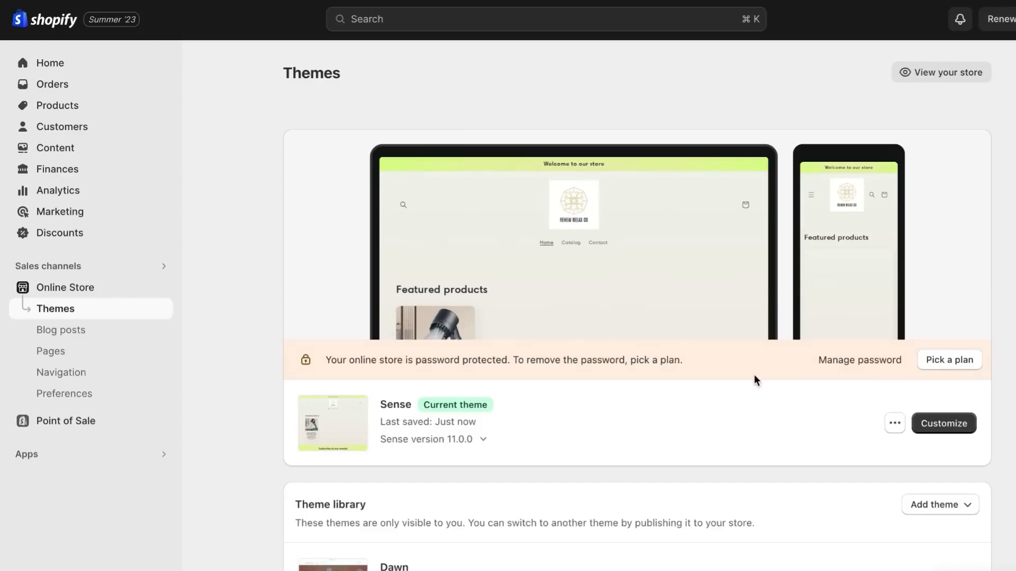
Review the available subscription plans and look over the store's Finances page
{"action": "left_click", "coordinate": [941, 362]}
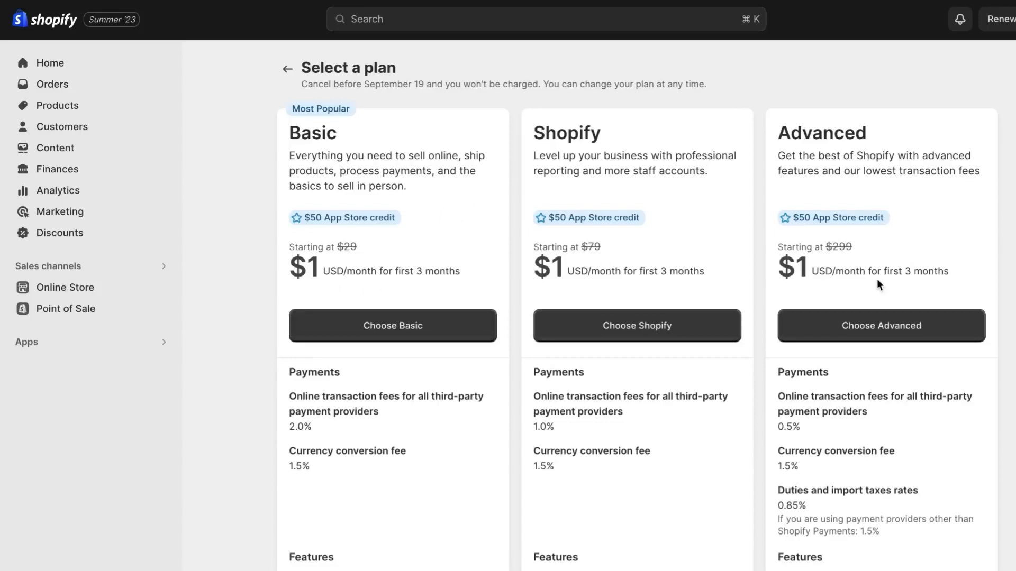
{"action": "left_click", "coordinate": [51, 173]}
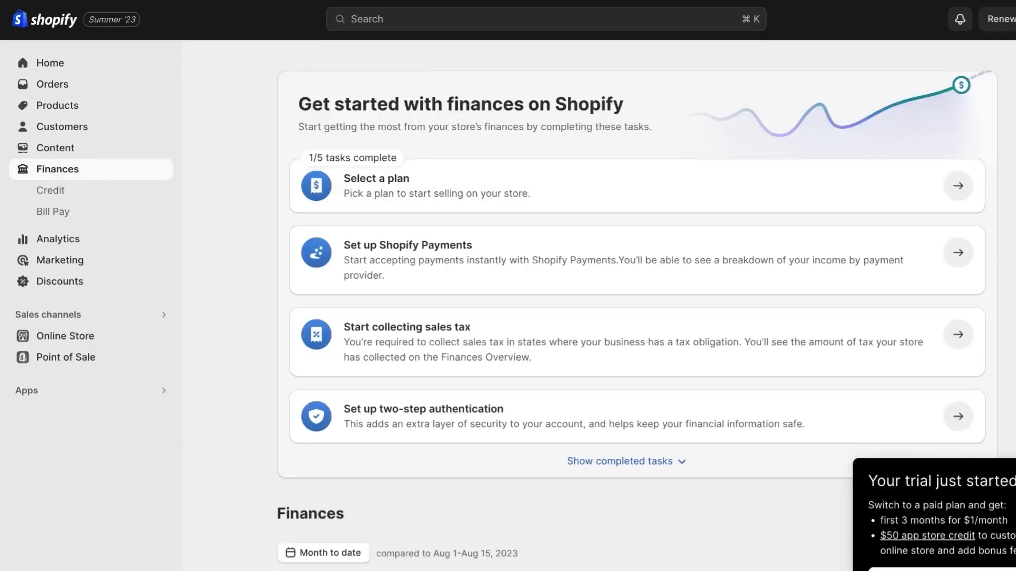
{"action": "left_click", "coordinate": [1015, 481]}
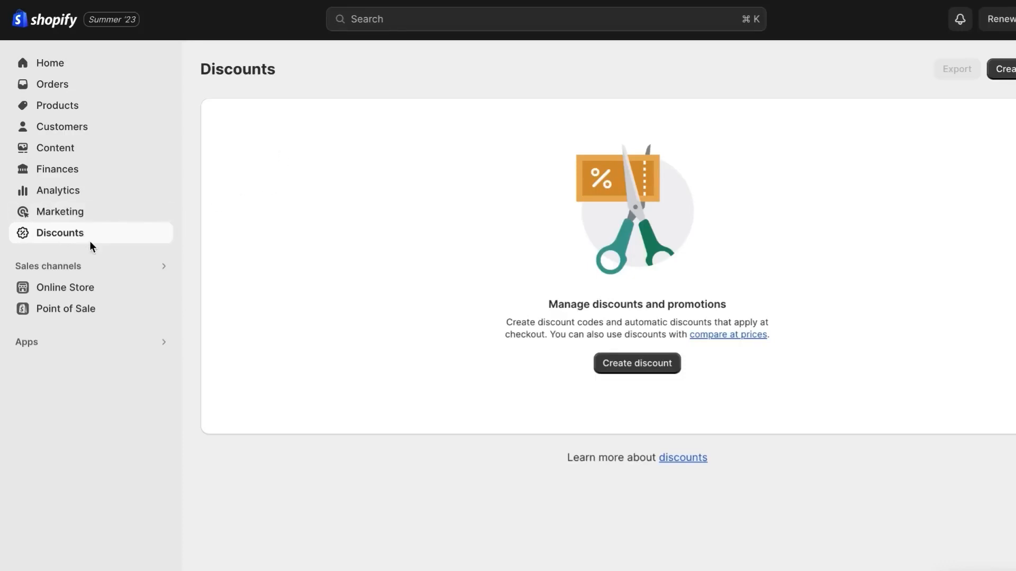
Start a Buy X get Y product discount with the discount code BOGO1
{"action": "left_click", "coordinate": [637, 363]}
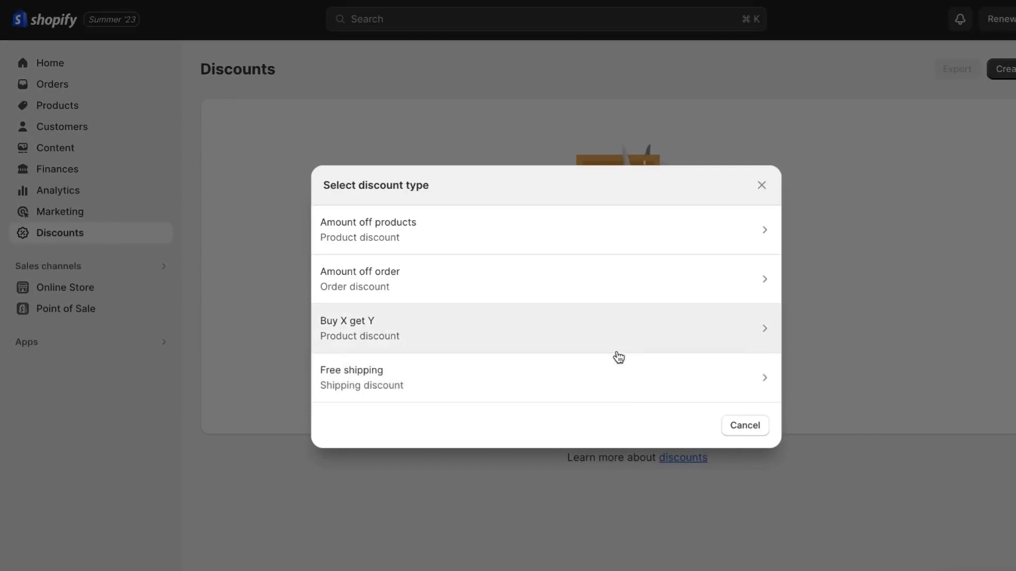
{"action": "left_click", "coordinate": [611, 326]}
{"action": "type", "text": "bo"}
{"action": "key", "text": "BackSpace"}
{"action": "key", "text": "BackSpace"}
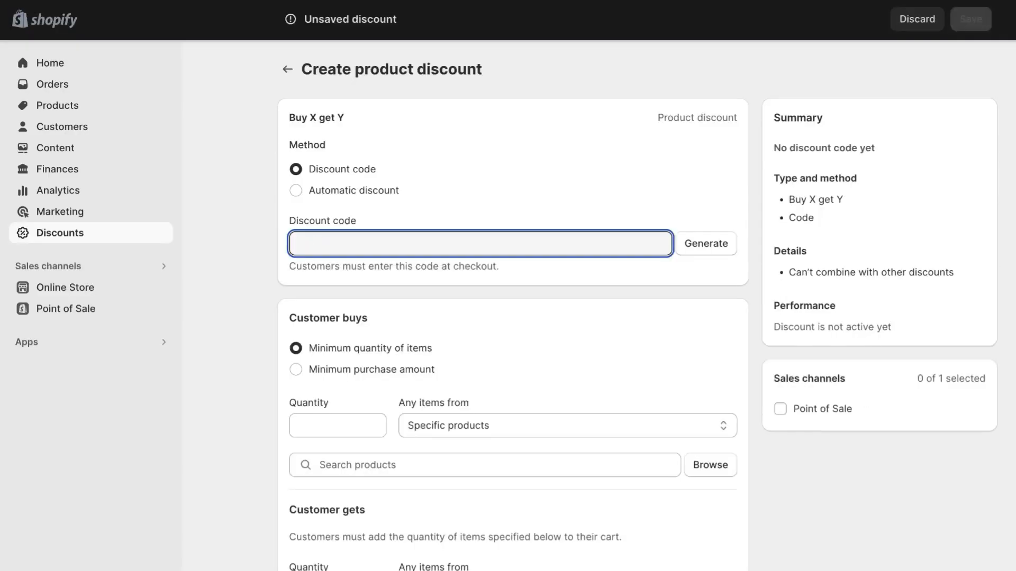
{"action": "type", "text": "BOGO1"}
{"action": "left_click", "coordinate": [506, 290]}
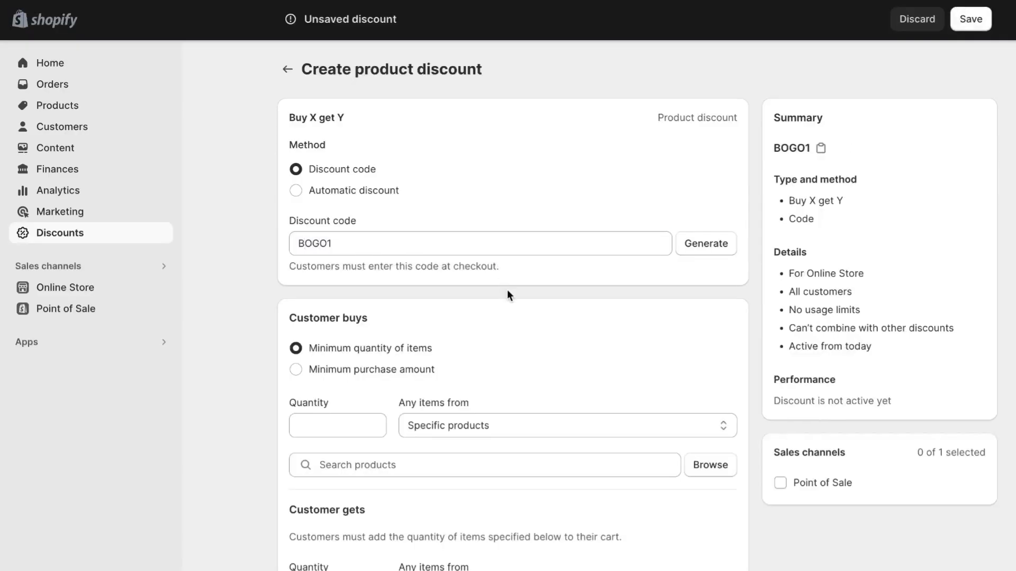
Look through the discount's customer buys and gets, eligibility, maximum uses, combinations and active dates options
{"action": "scroll", "coordinate": [507, 290], "scroll_direction": "down", "scroll_amount": 3}
{"action": "scroll", "coordinate": [507, 290], "scroll_direction": "down", "scroll_amount": 2}
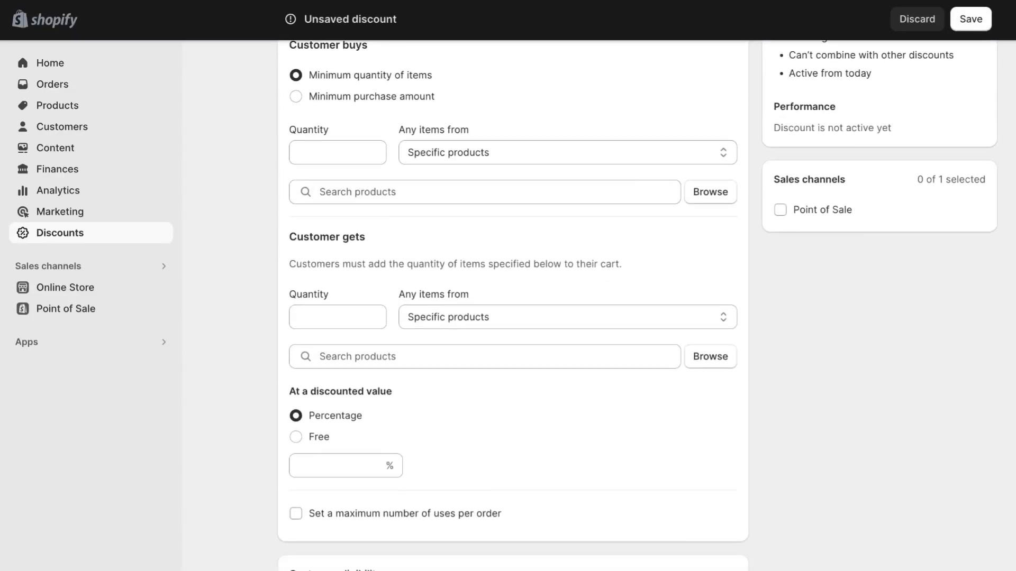
{"action": "scroll", "coordinate": [513, 305], "scroll_direction": "down", "scroll_amount": 5}
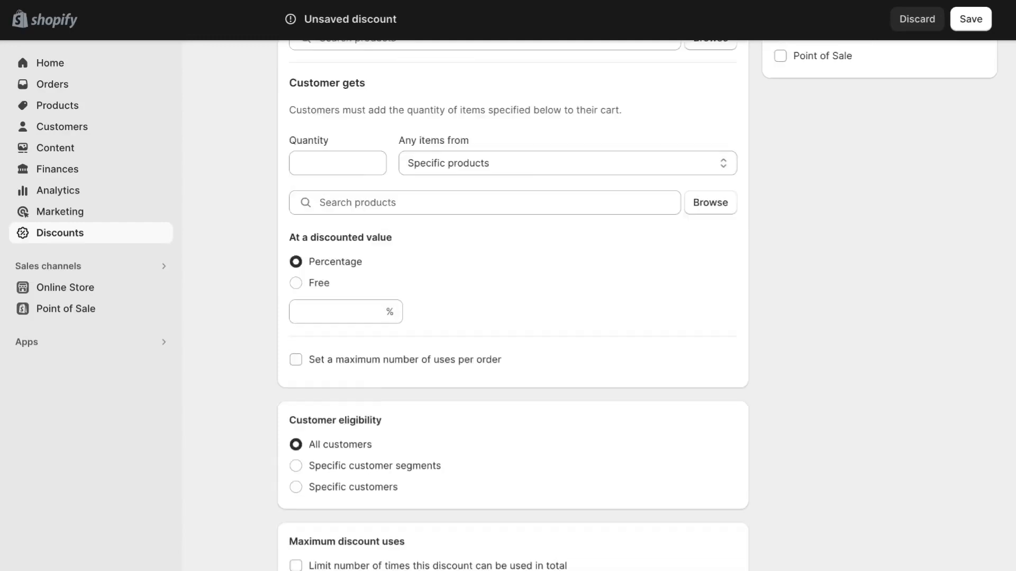
{"action": "scroll", "coordinate": [512, 305], "scroll_direction": "down", "scroll_amount": 4}
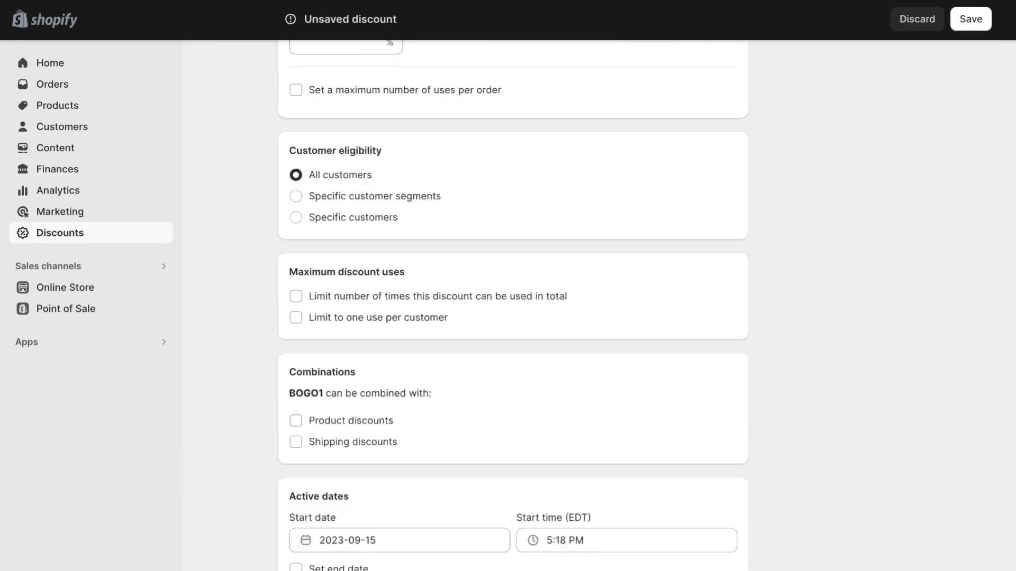
{"action": "scroll", "coordinate": [512, 306], "scroll_direction": "up", "scroll_amount": 3}
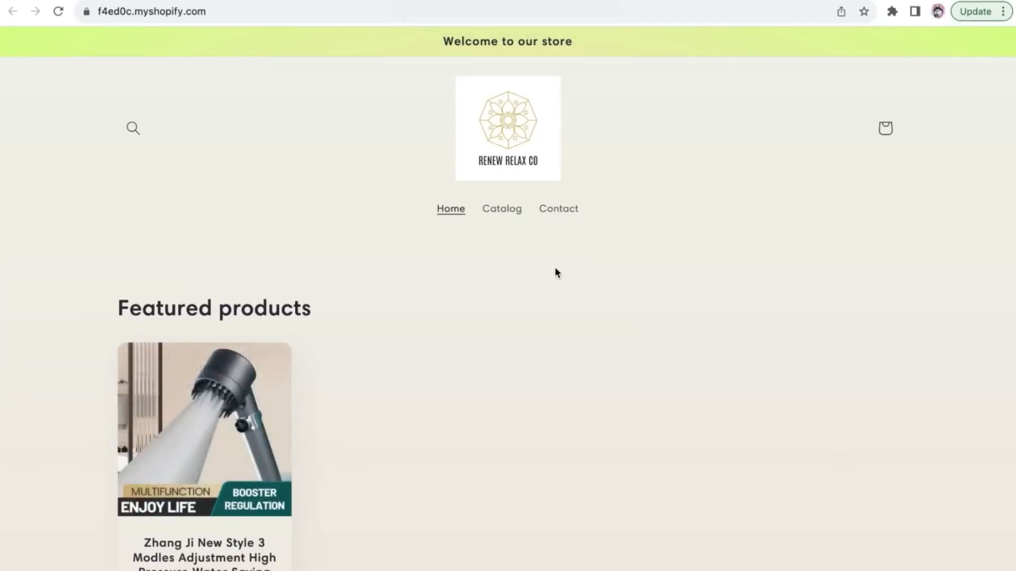
Look over the storefront's home page with its logo, navigation and featured products
{"action": "scroll", "coordinate": [556, 272], "scroll_direction": "down", "scroll_amount": 3}
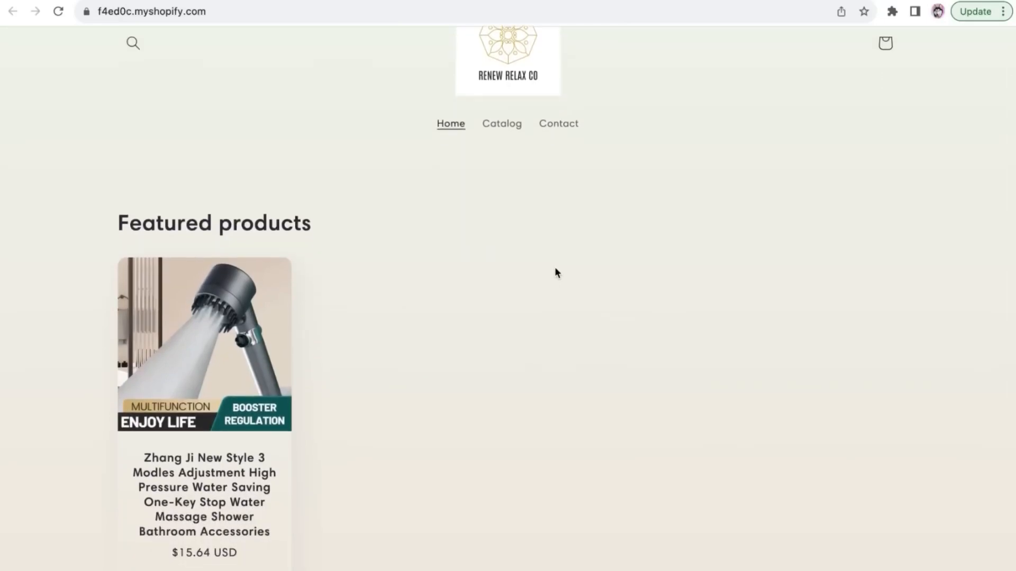
{"action": "scroll", "coordinate": [555, 269], "scroll_direction": "up", "scroll_amount": 3}
{"action": "scroll", "coordinate": [555, 269], "scroll_direction": "down", "scroll_amount": 2}
{"action": "scroll", "coordinate": [555, 269], "scroll_direction": "down", "scroll_amount": 1}
{"action": "scroll", "coordinate": [495, 327], "scroll_direction": "up", "scroll_amount": 2}
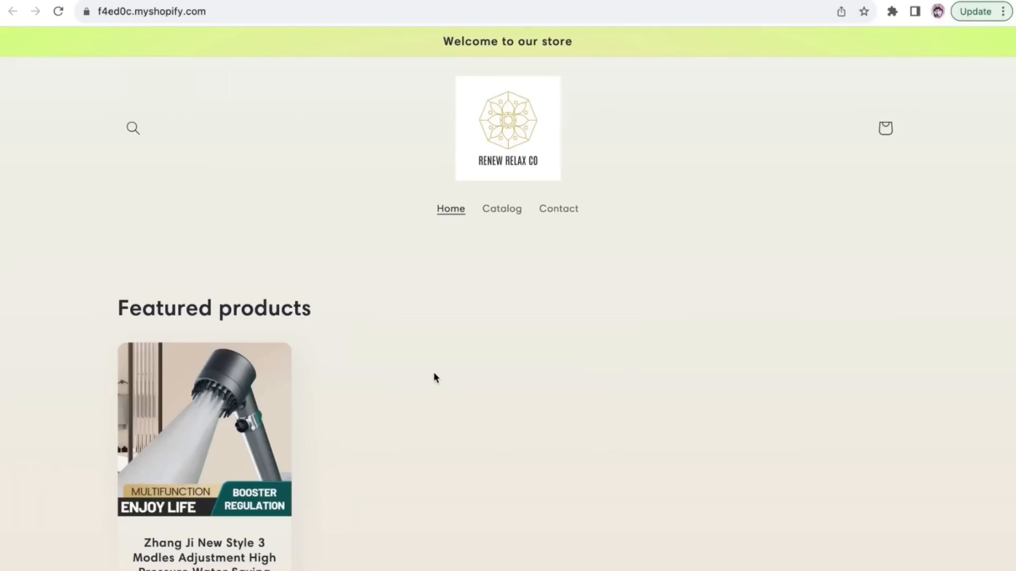
In AutoDS, enable automatic orders and Fulfilled by AutoDS processing in the AutoDS Marketplace US supplier's order settings
{"action": "left_click", "coordinate": [415, 2]}
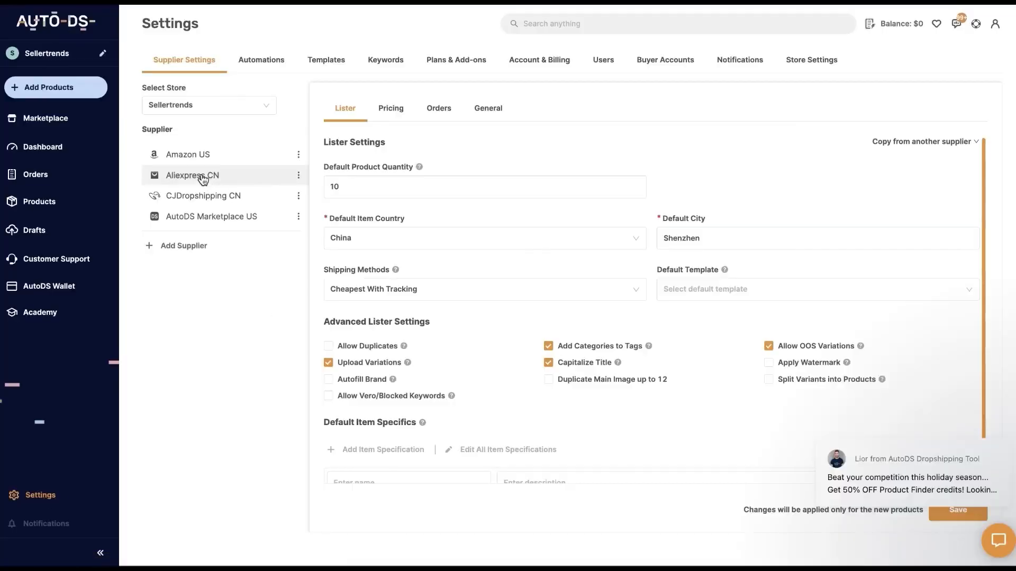
{"action": "left_click", "coordinate": [197, 217]}
{"action": "left_click", "coordinate": [438, 112]}
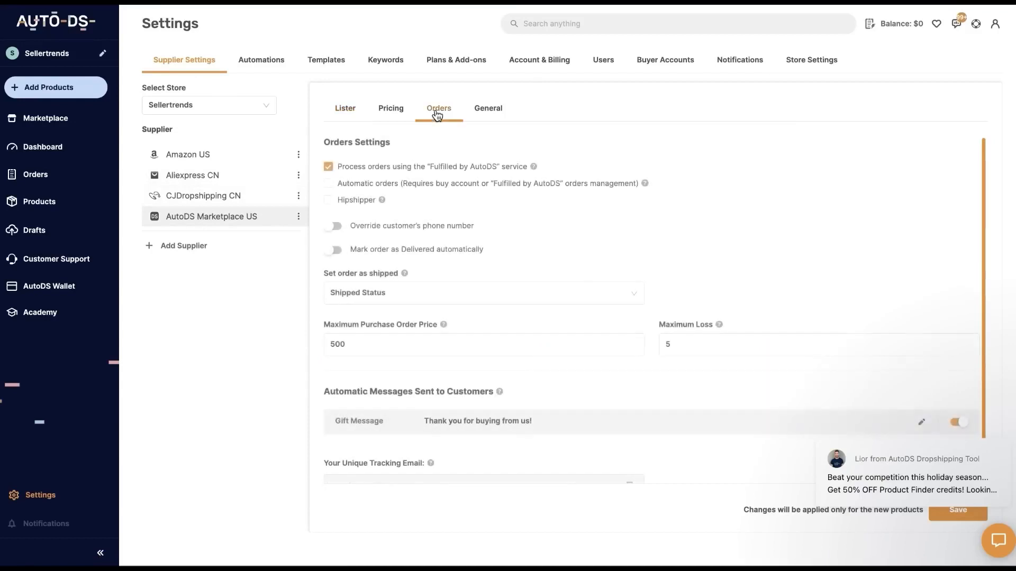
{"action": "left_click", "coordinate": [329, 167]}
{"action": "left_click", "coordinate": [329, 185]}
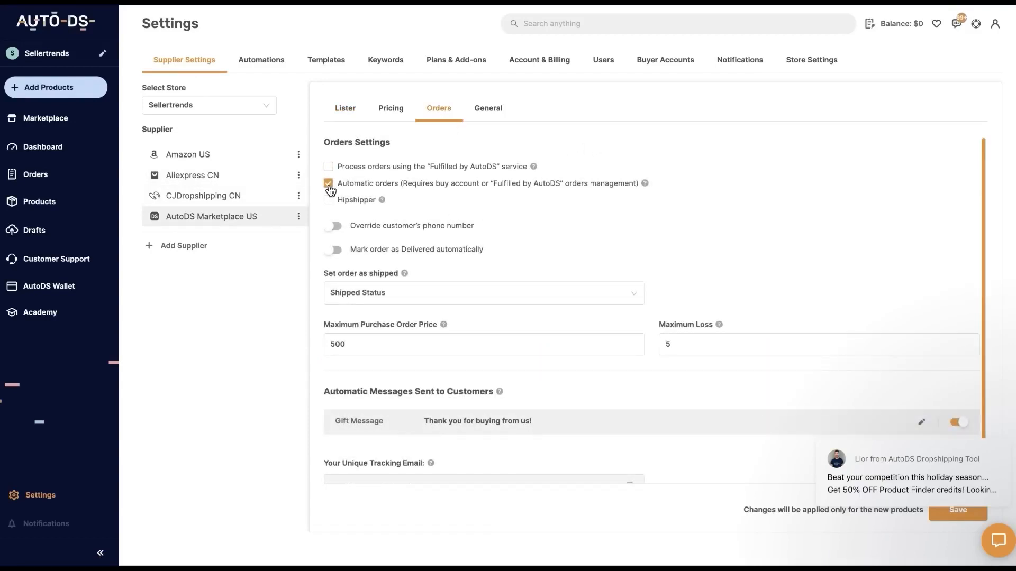
{"action": "left_click", "coordinate": [329, 167]}
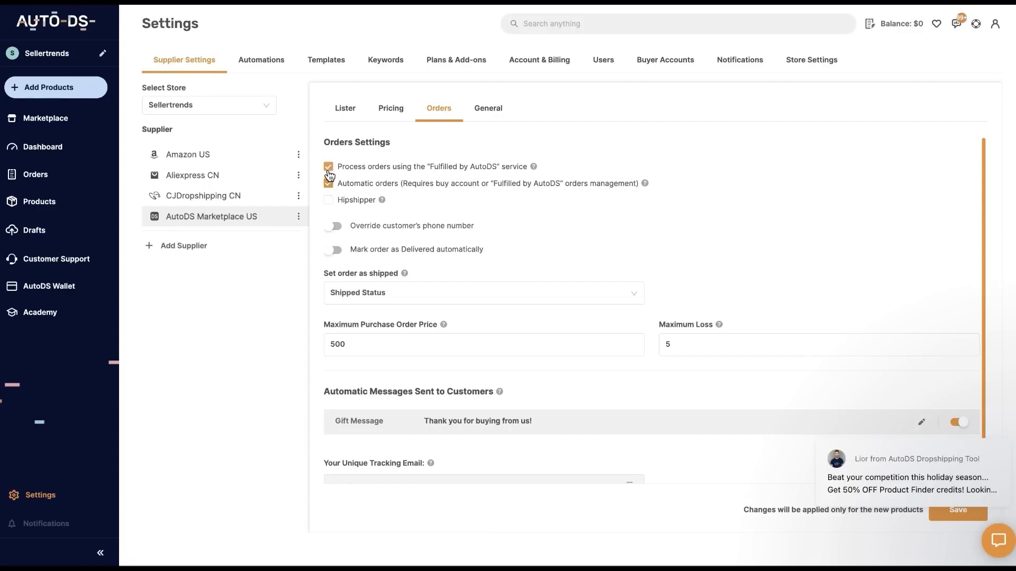
Open the AutoDS managed order balance loading, choose the $500 amount and open the payment method choices
{"action": "left_click", "coordinate": [905, 27]}
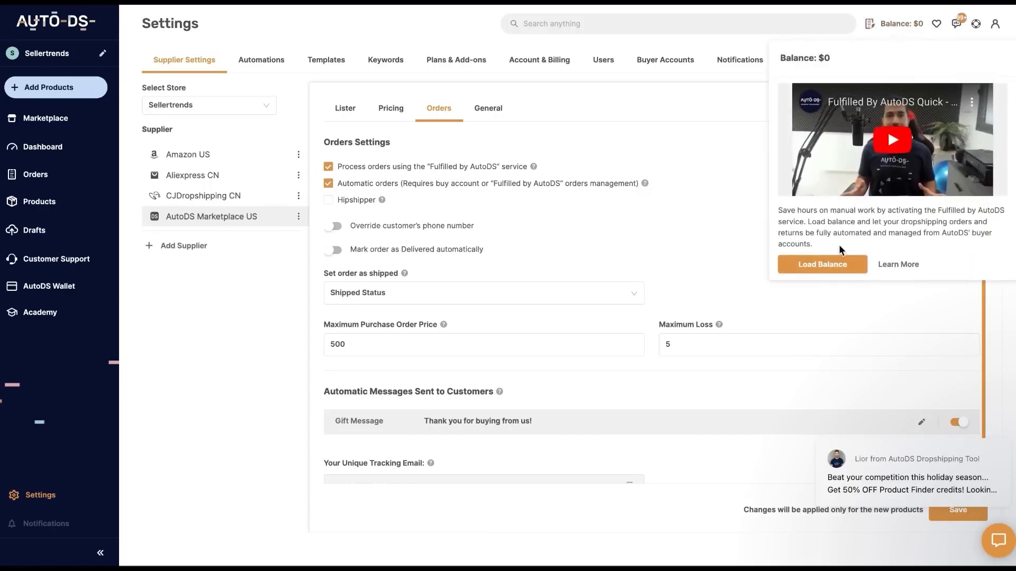
{"action": "left_click", "coordinate": [835, 264]}
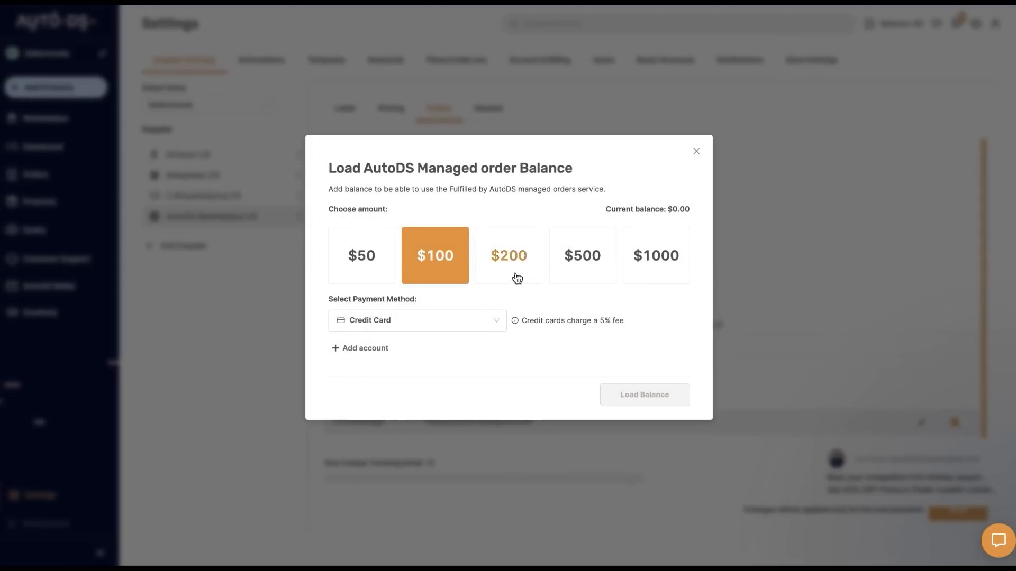
{"action": "left_click", "coordinate": [516, 275]}
{"action": "left_click", "coordinate": [438, 275]}
{"action": "left_click", "coordinate": [555, 269]}
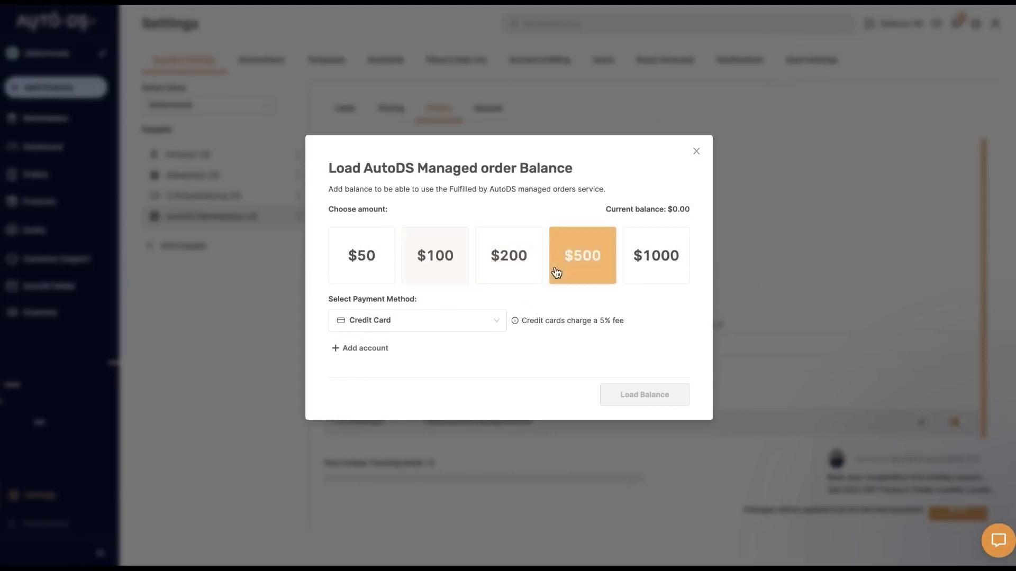
{"action": "left_click", "coordinate": [445, 322]}
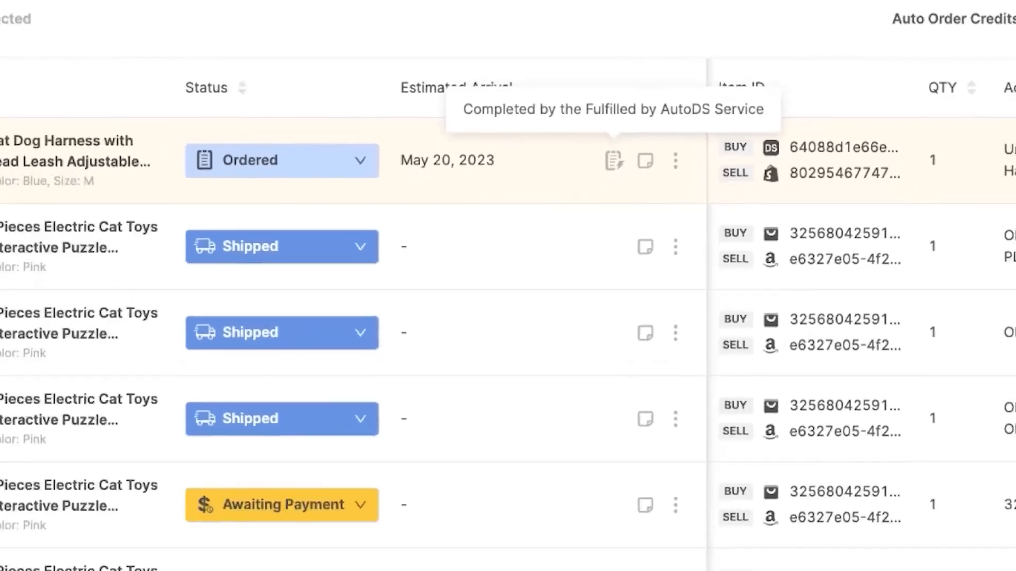
Set the status of the Cat Dog Harness order to Pending
{"action": "left_click", "coordinate": [370, 147]}
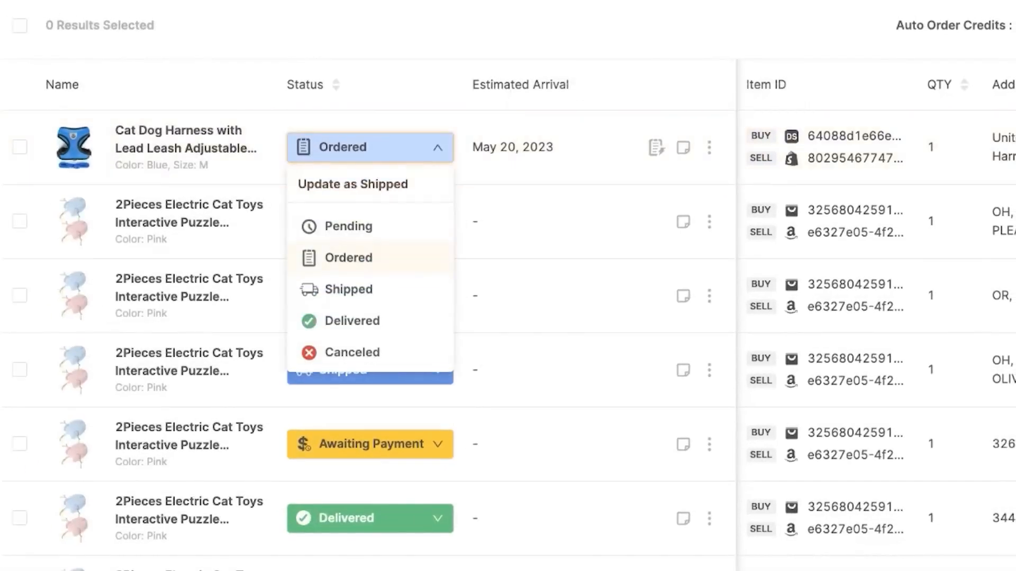
{"action": "left_click", "coordinate": [348, 226]}
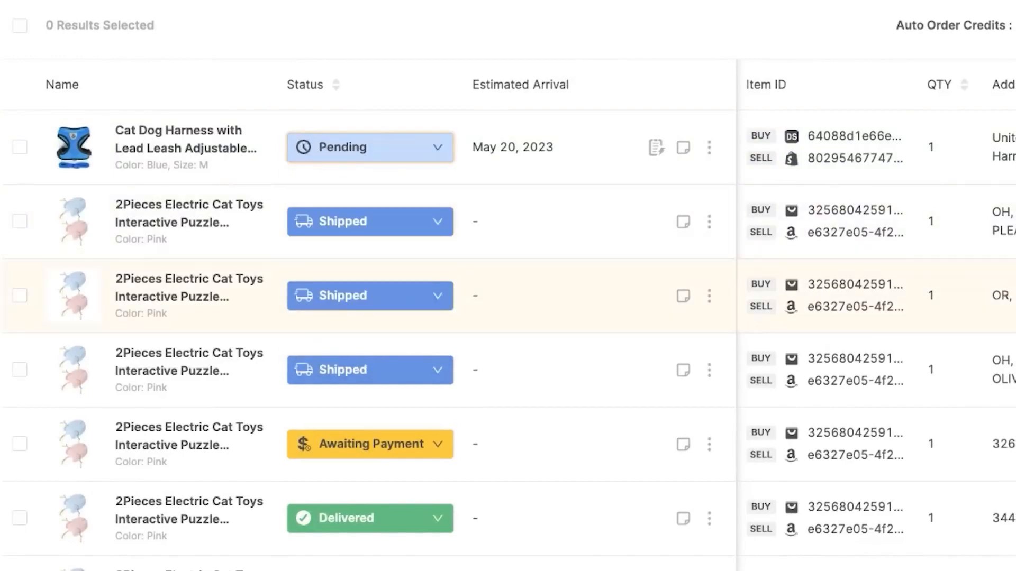